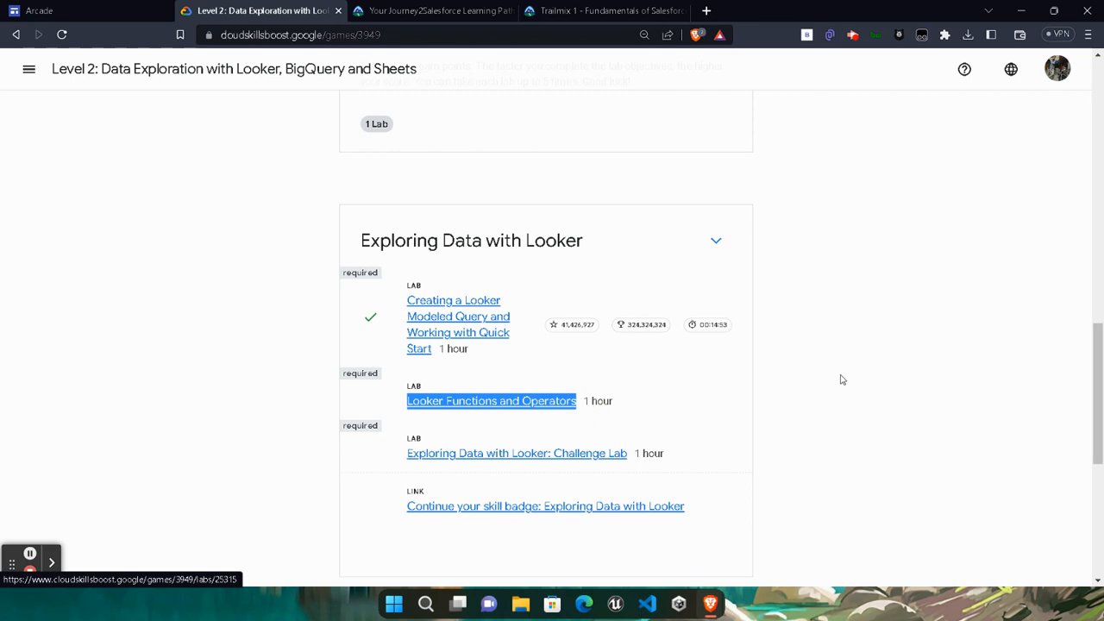
# Step: Look over the Level 1, Level 2 and Trivia games on the Arcade page and return to the Level 2 lab list
pyautogui.click(869, 376)
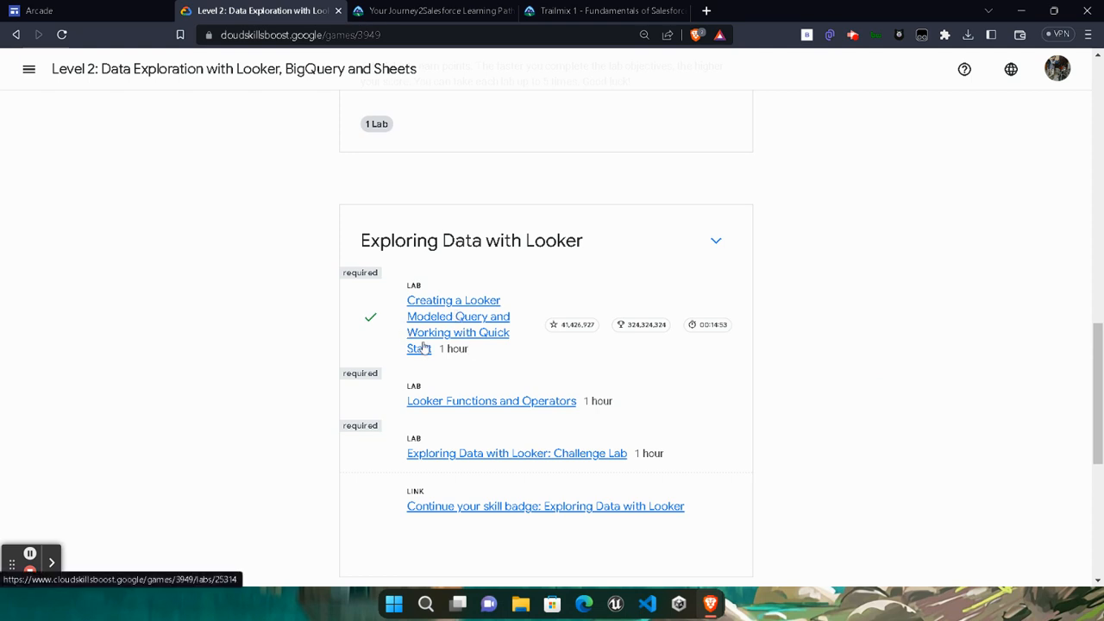
pyautogui.click(71, 6)
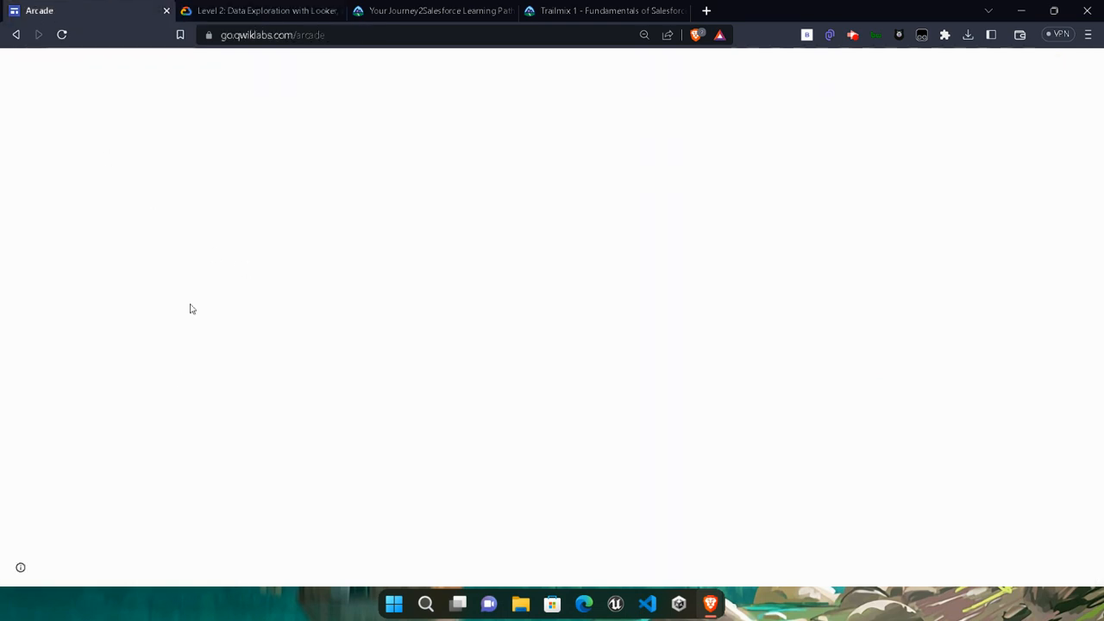
pyautogui.scroll(-6, 181, 380)
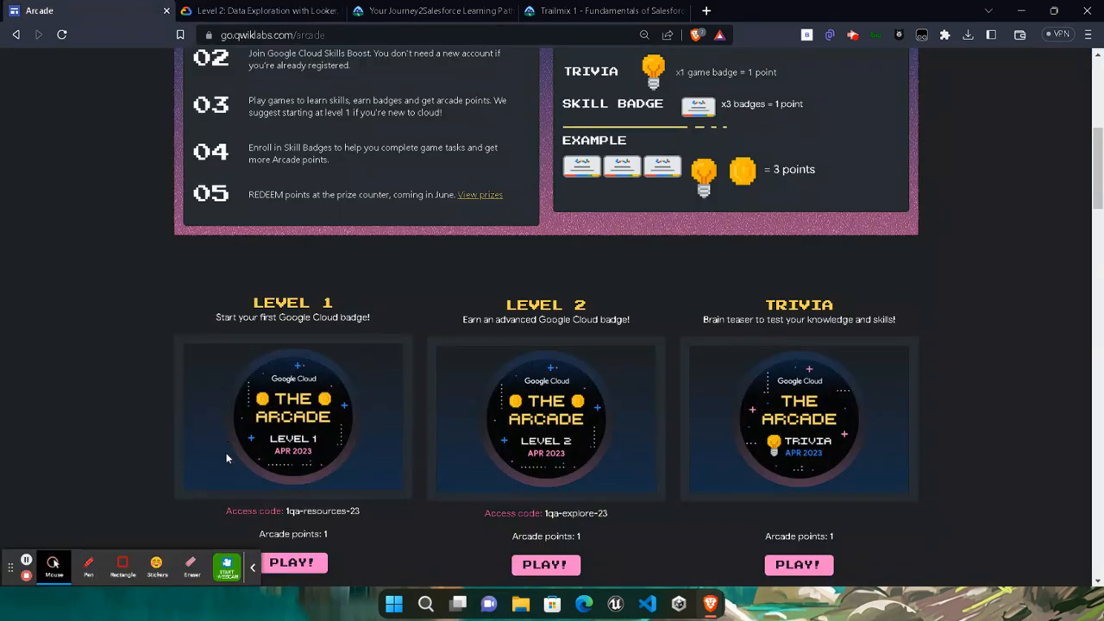
pyautogui.moveTo(216, 218); pyautogui.dragTo(347, 252)
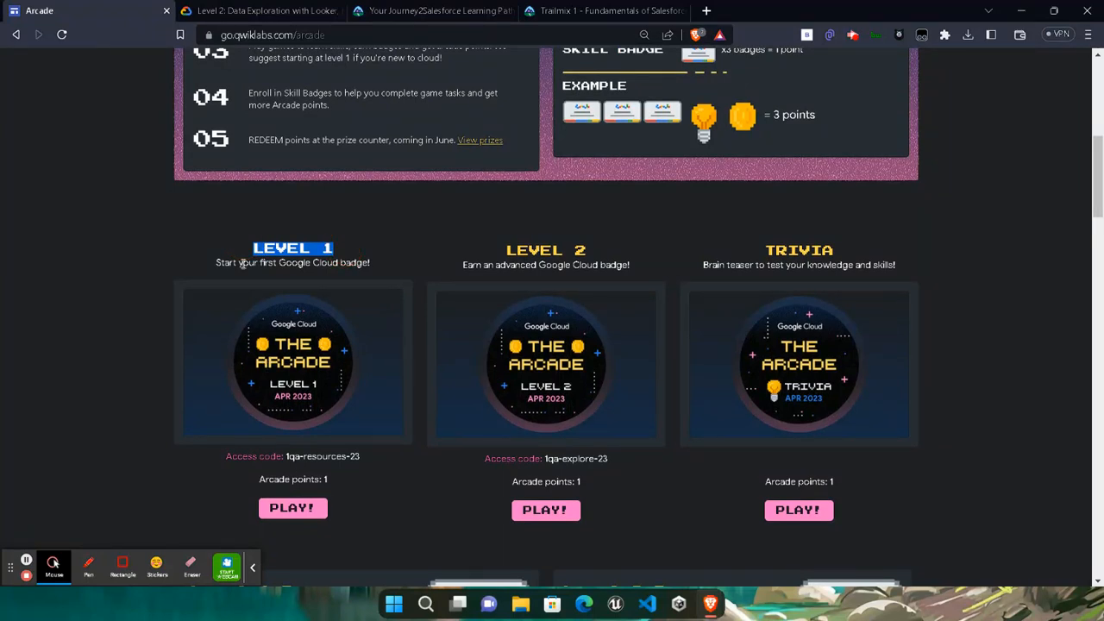
pyautogui.click(269, 11)
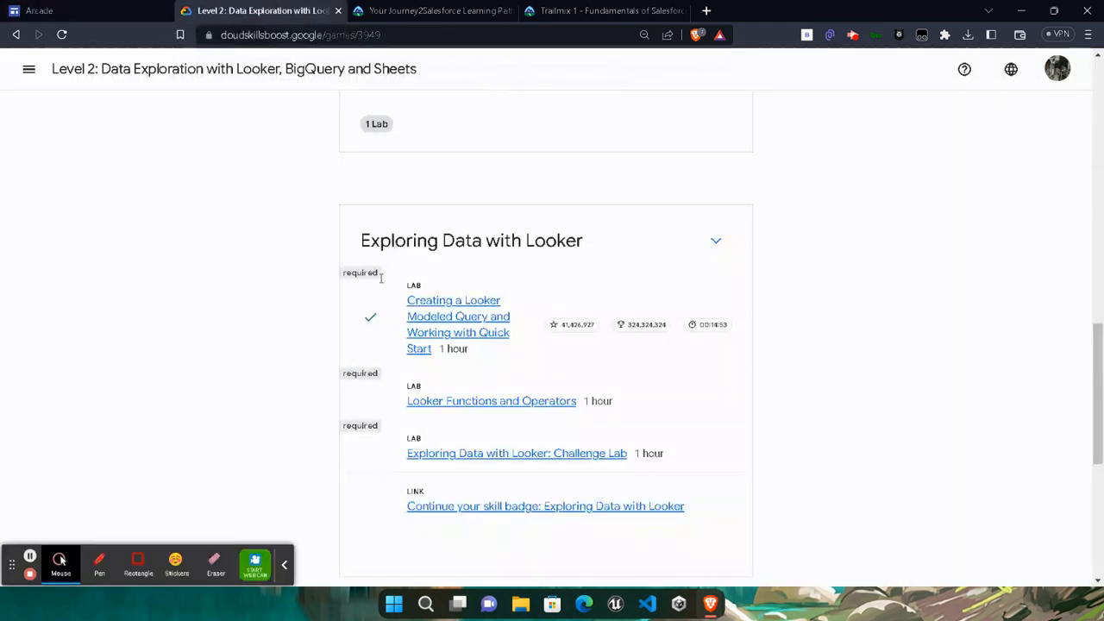
pyautogui.click(284, 565)
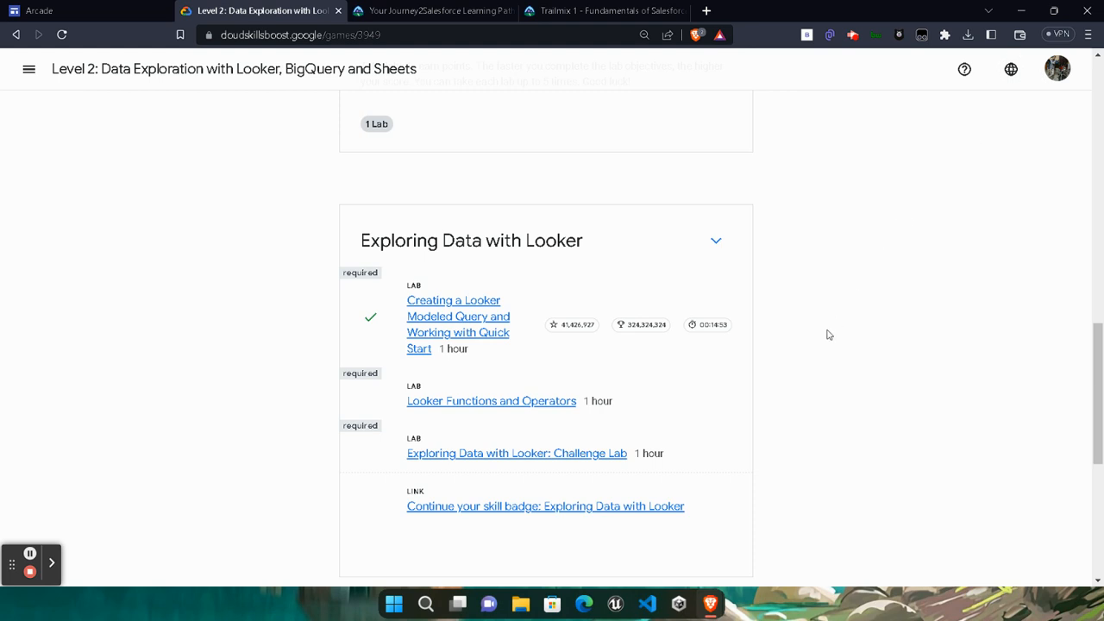
# Step: Open the Looker Functions and Operators lab and launch its Looker instance in a private window
pyautogui.click(423, 402)
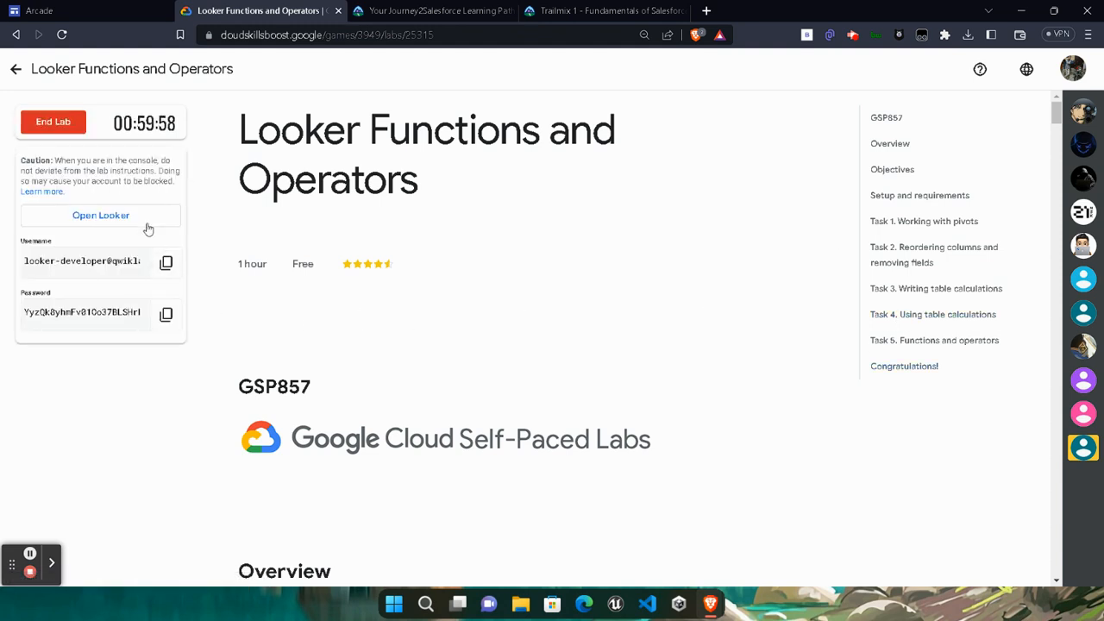
pyautogui.rightClick(89, 217)
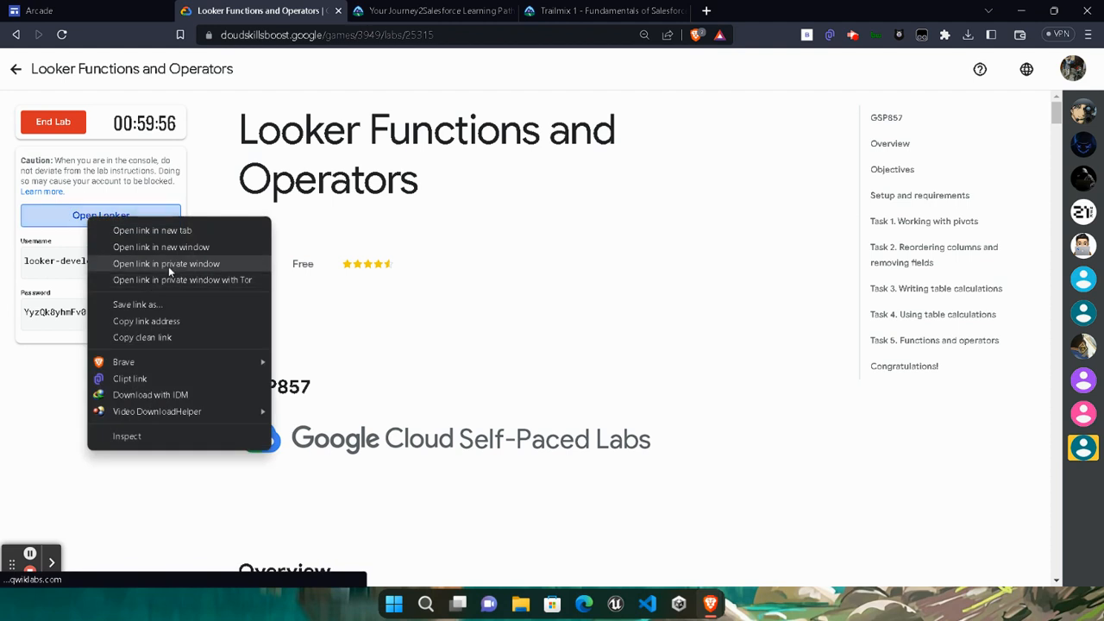
pyautogui.click(168, 266)
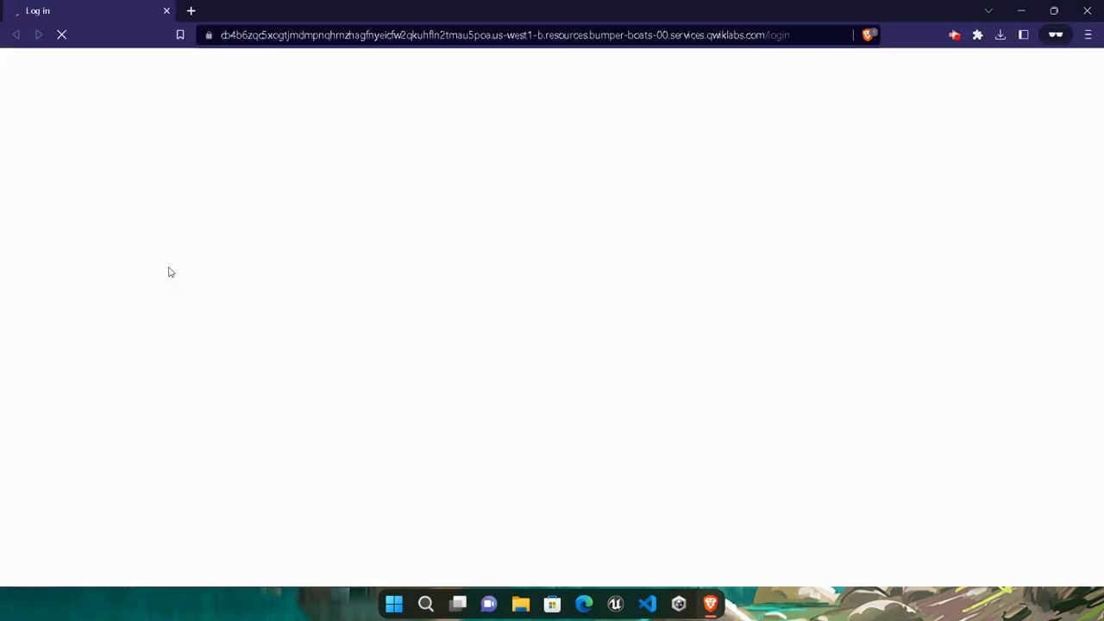
pyautogui.click(310, 567)
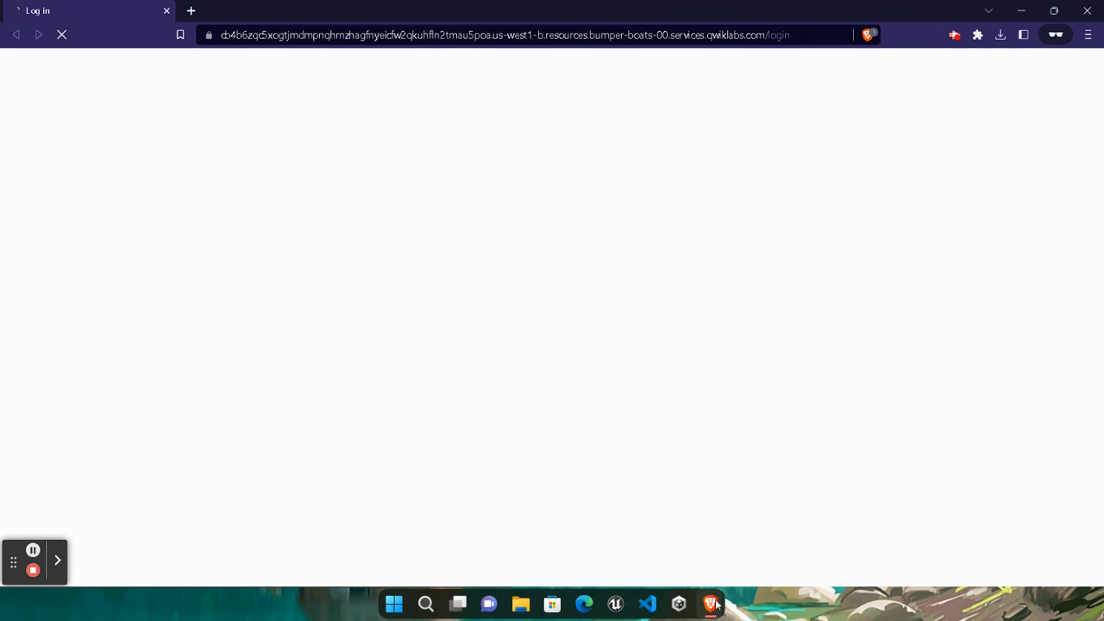
# Step: Copy the lab's username and enter it as the email on the Looker login page
pyautogui.moveTo(715, 604)
pyautogui.click(529, 523)
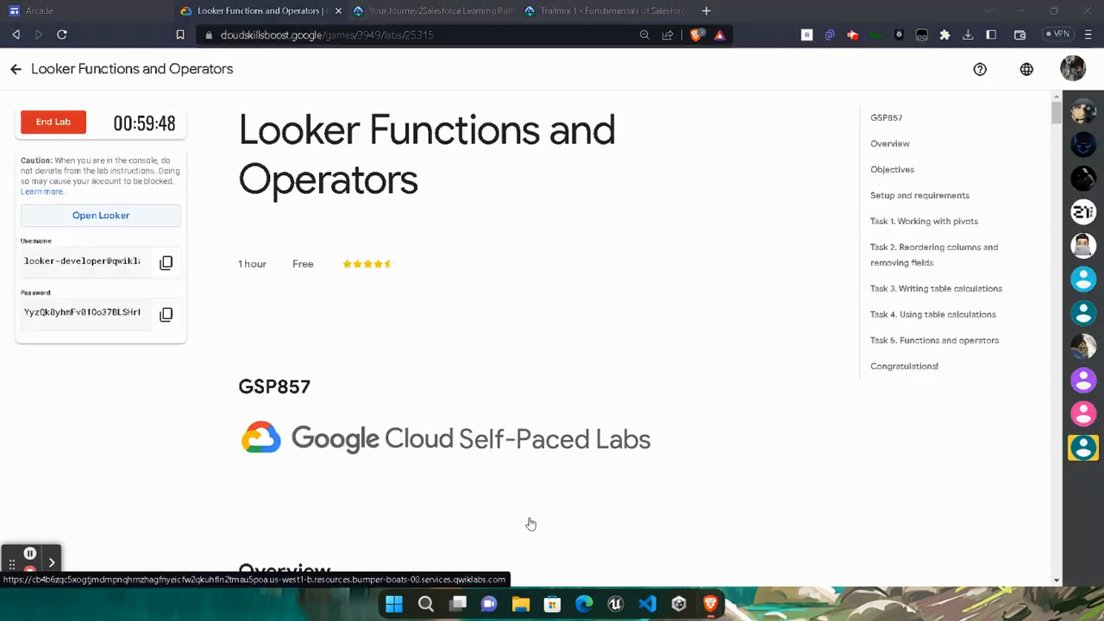
pyautogui.click(165, 262)
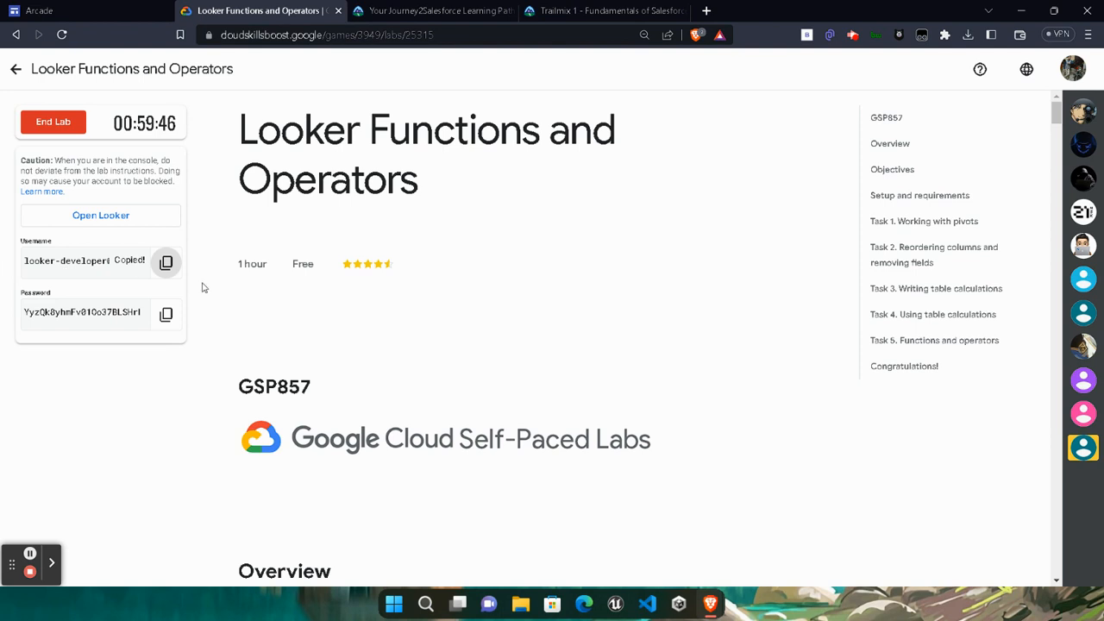
pyautogui.moveTo(727, 602)
pyautogui.click(836, 546)
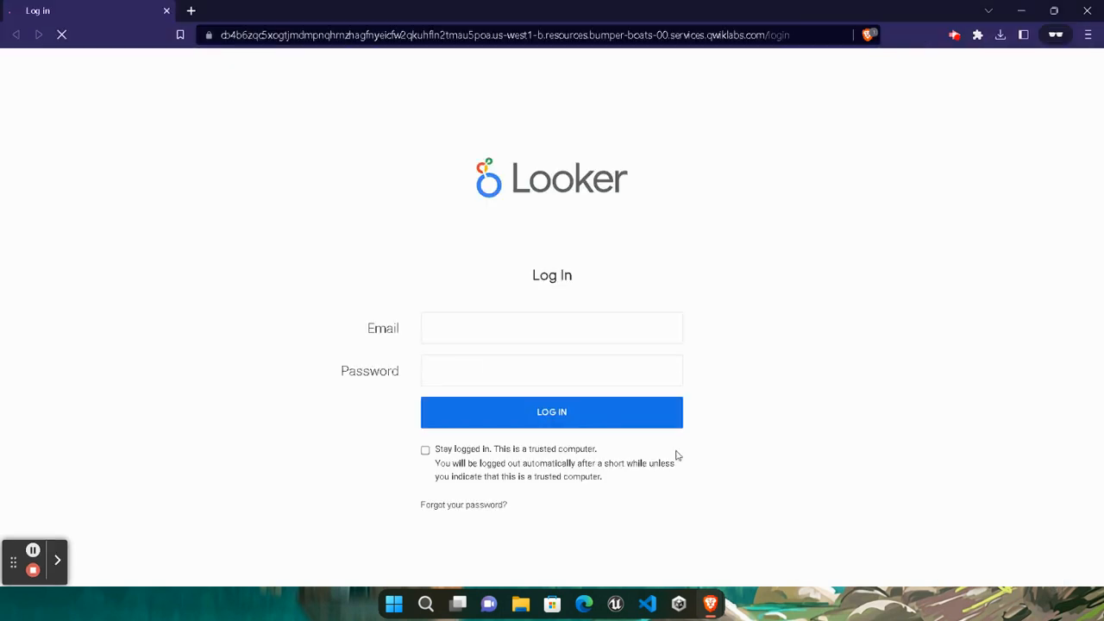
pyautogui.click(490, 338)
pyautogui.hotkey('ctrl', 'v')
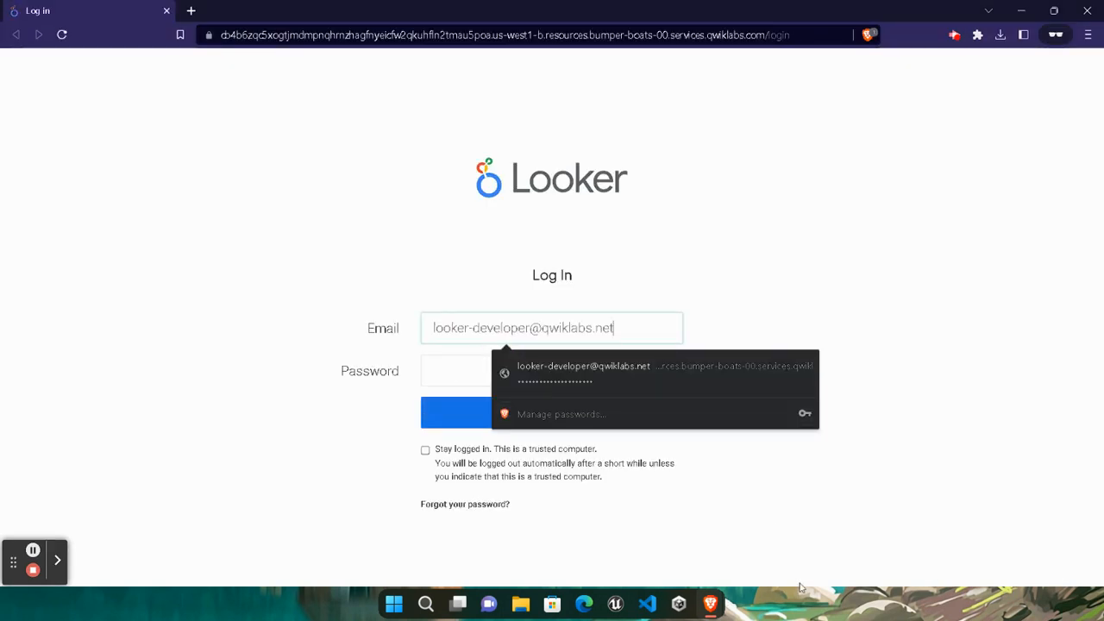
# Step: Copy the lab's password, enter it in the Looker login form's password field and log in
pyautogui.moveTo(719, 607)
pyautogui.click(552, 526)
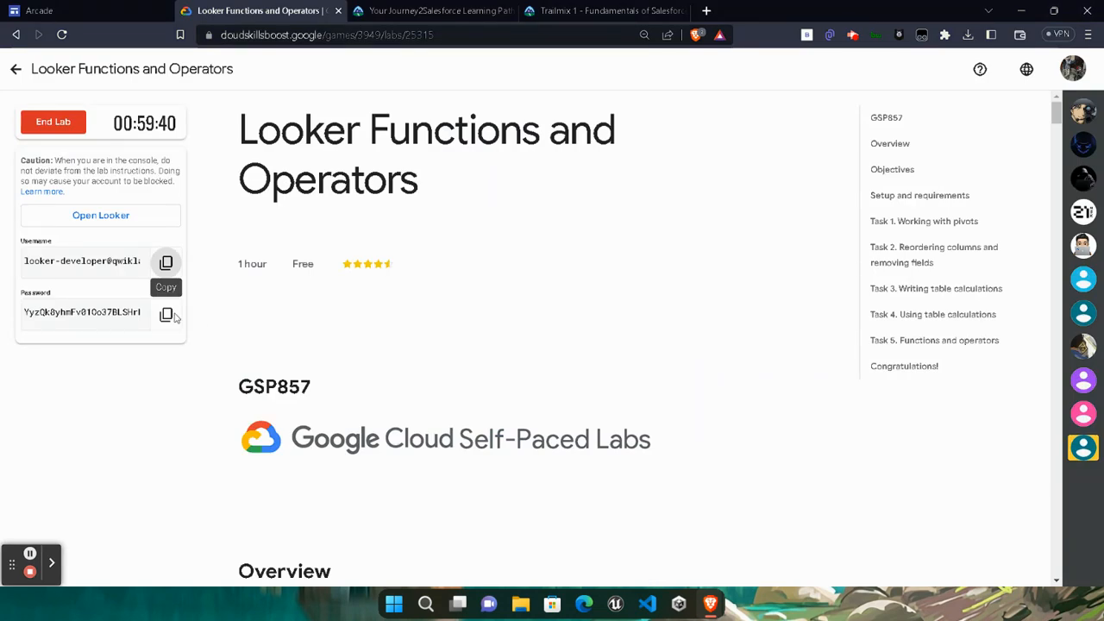
pyautogui.click(167, 315)
pyautogui.moveTo(714, 603)
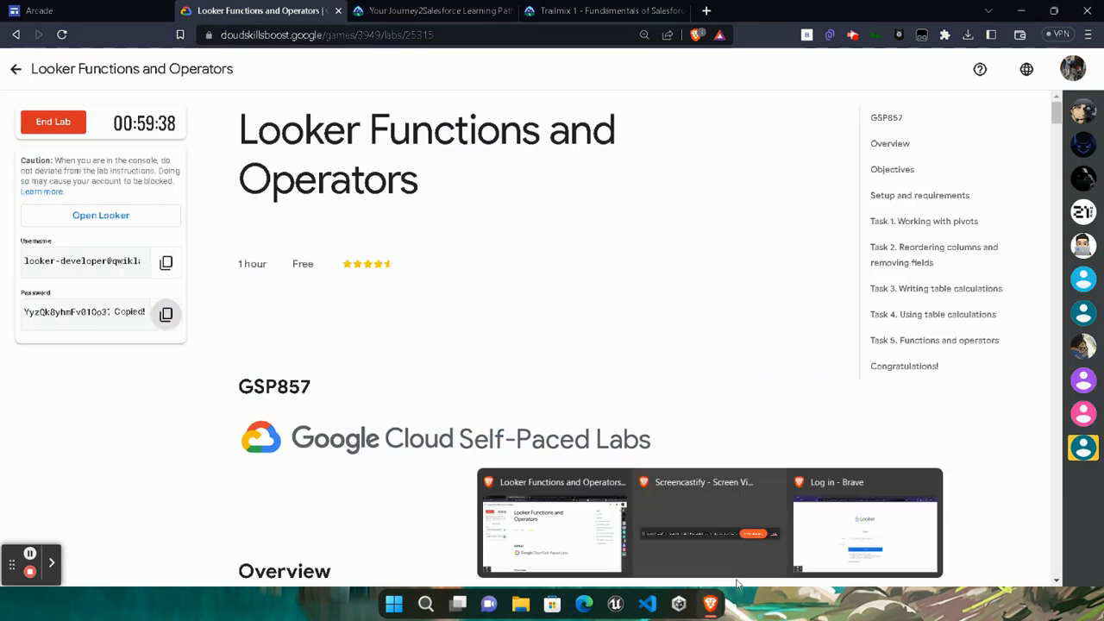
pyautogui.click(865, 528)
pyautogui.click(494, 370)
pyautogui.hotkey('ctrl', 'v')
pyautogui.click(500, 421)
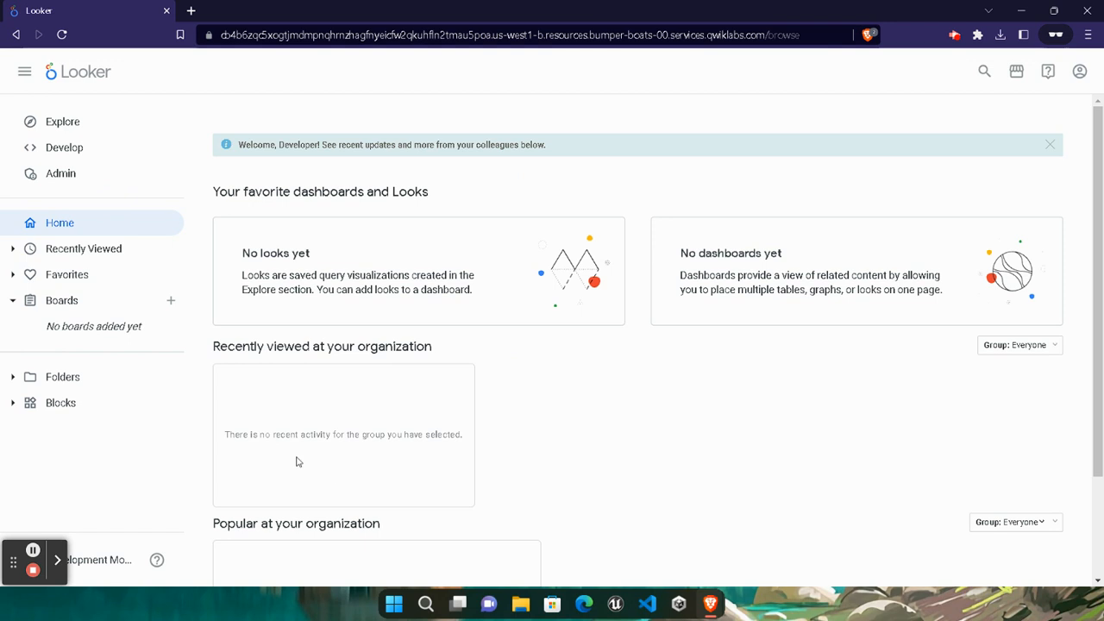
# Step: Open the FAA Flights Explore and add the Count measure from the Flights view
pyautogui.click(26, 125)
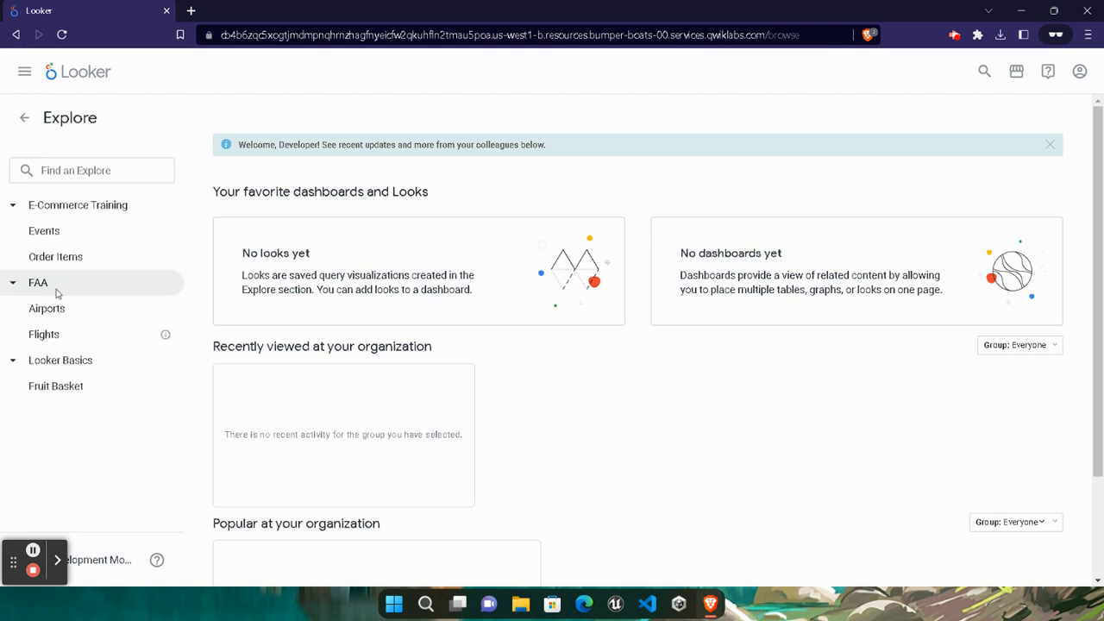
pyautogui.click(78, 336)
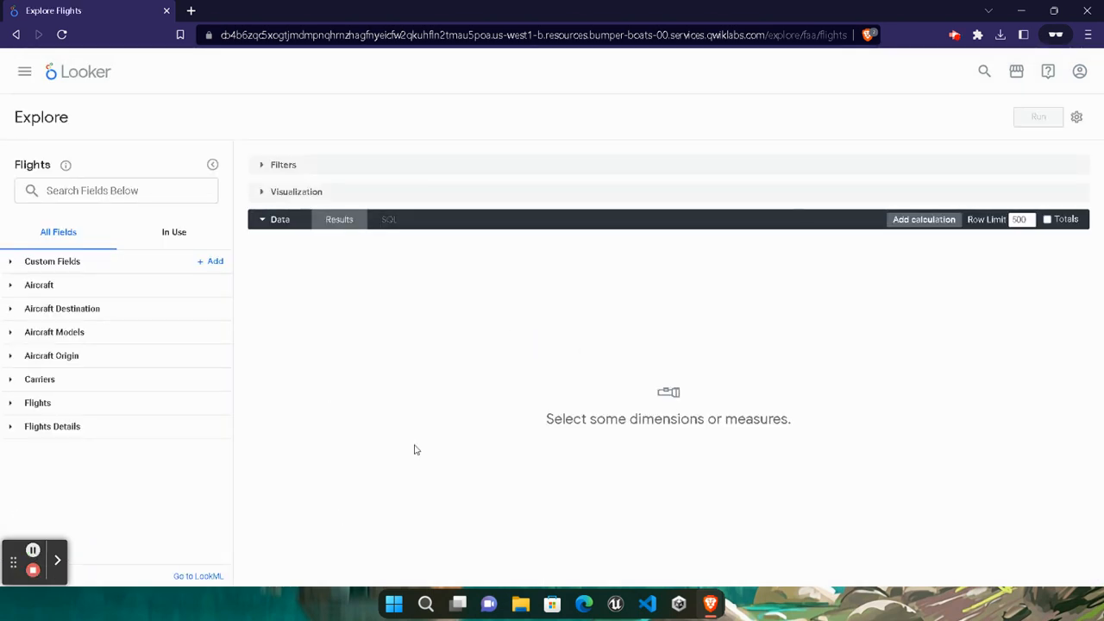
pyautogui.click(10, 403)
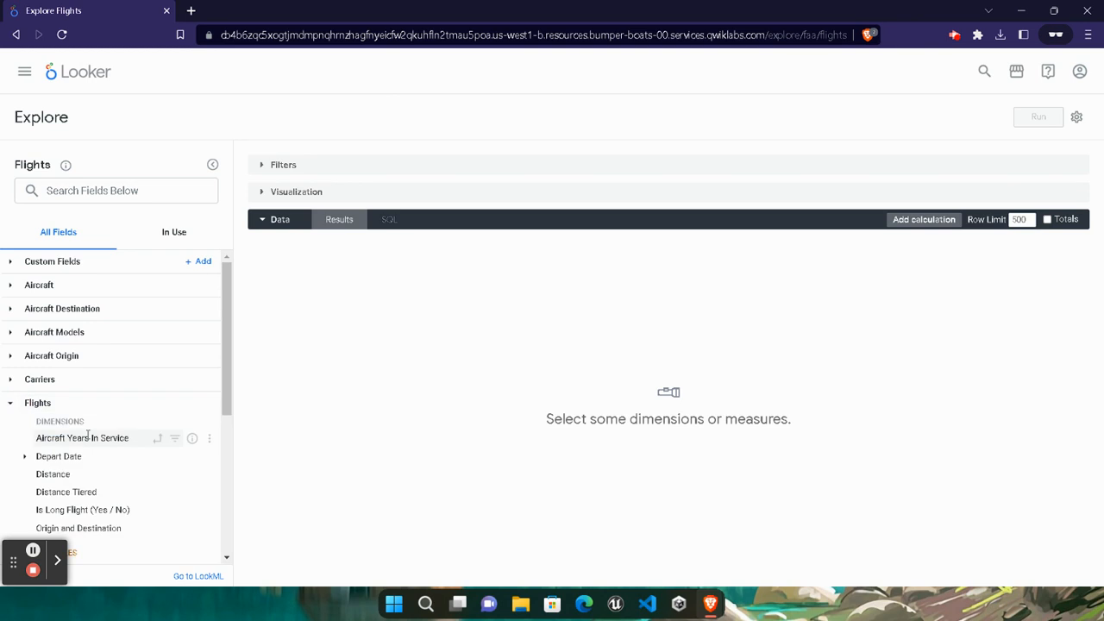
pyautogui.scroll(-5, 87, 436)
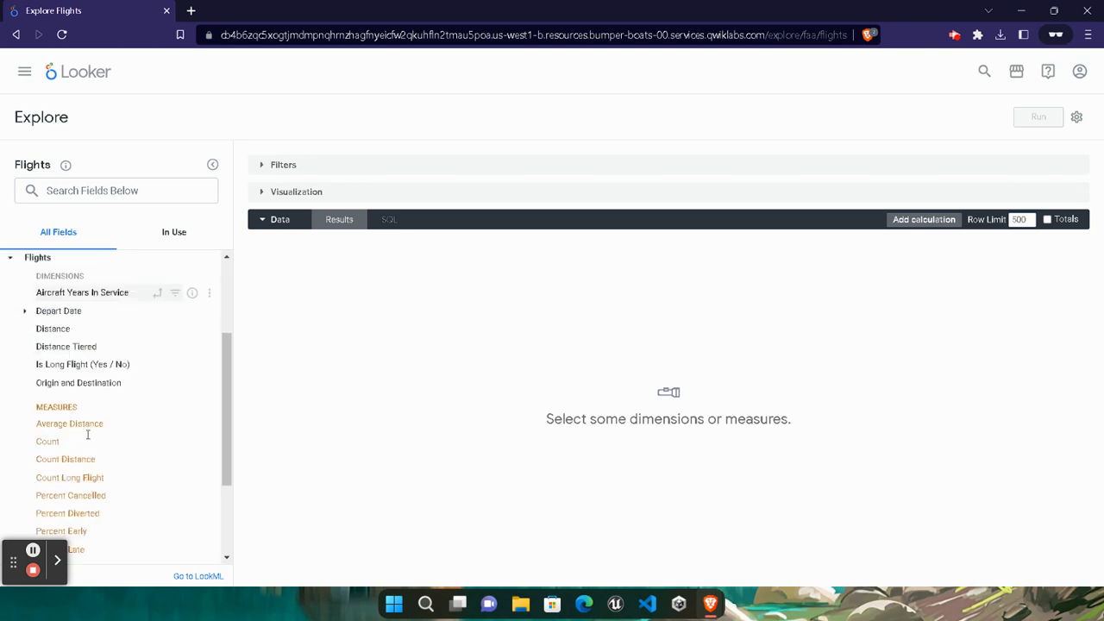
pyautogui.click(43, 372)
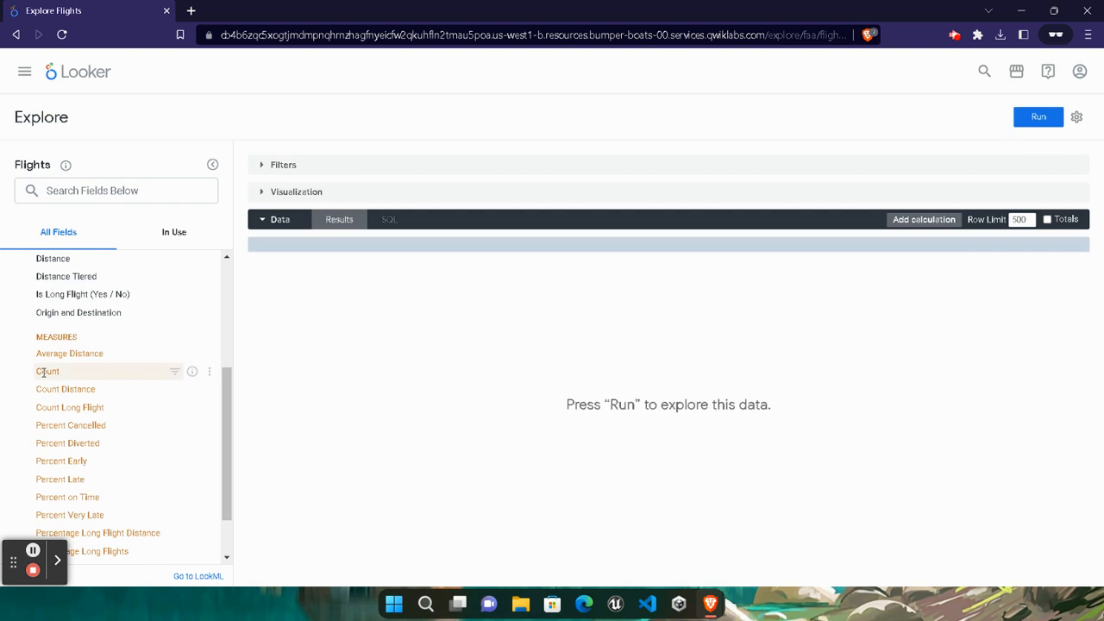
# Step: Add the Week dimension from the Flights Depart Date group to the query
pyautogui.scroll(2, 102, 374)
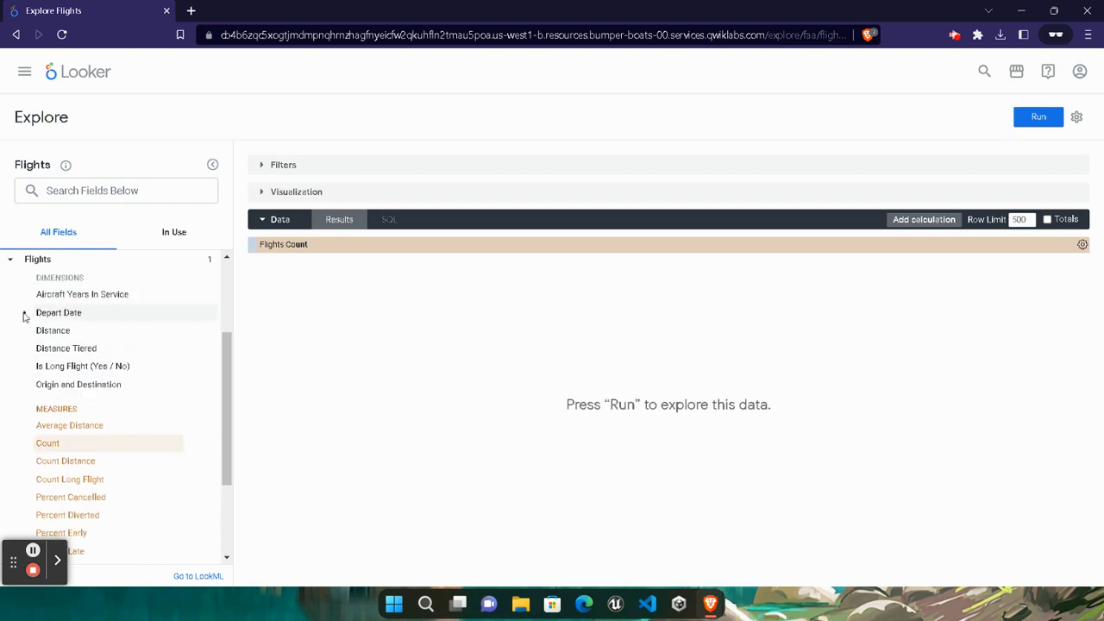
pyautogui.click(25, 316)
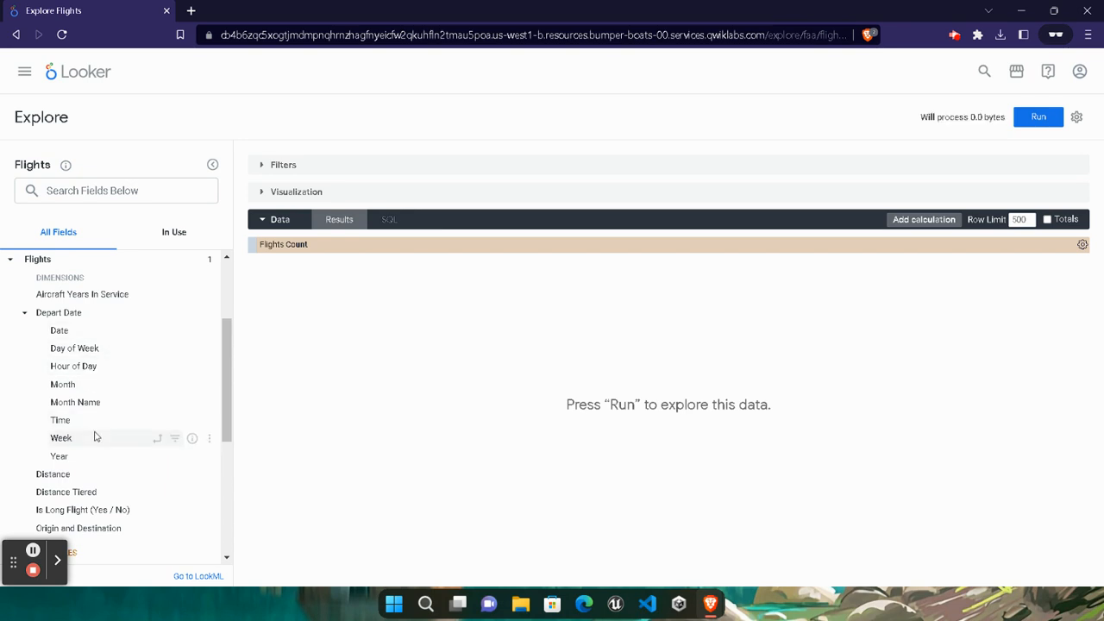
pyautogui.click(61, 438)
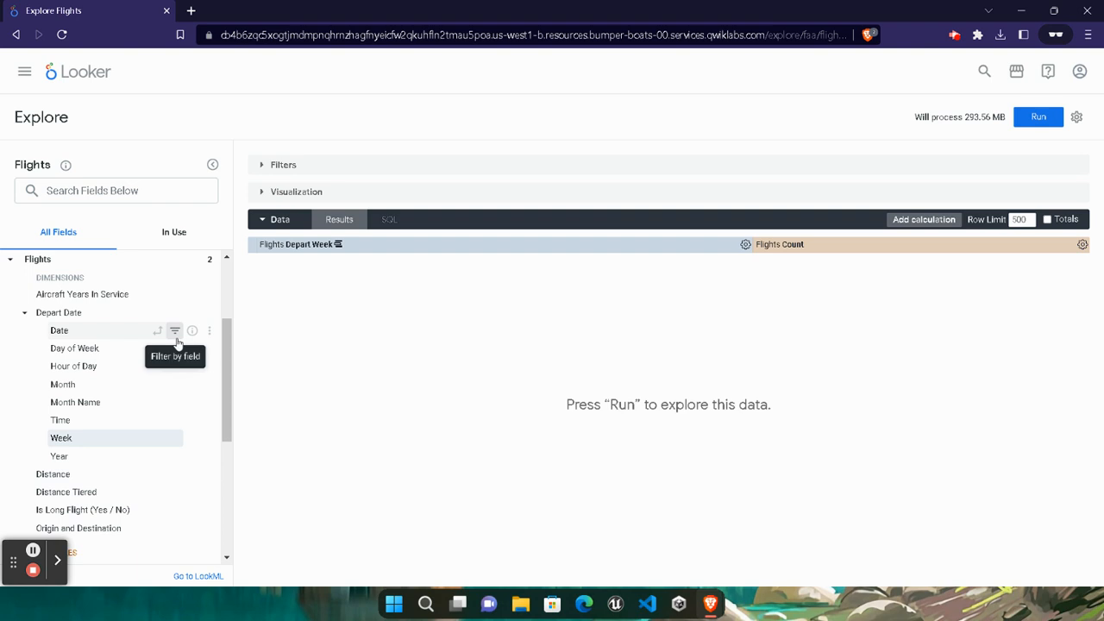
# Step: Filter Flights Depart Date to "is in the year" 2003 and run the query
pyautogui.click(176, 332)
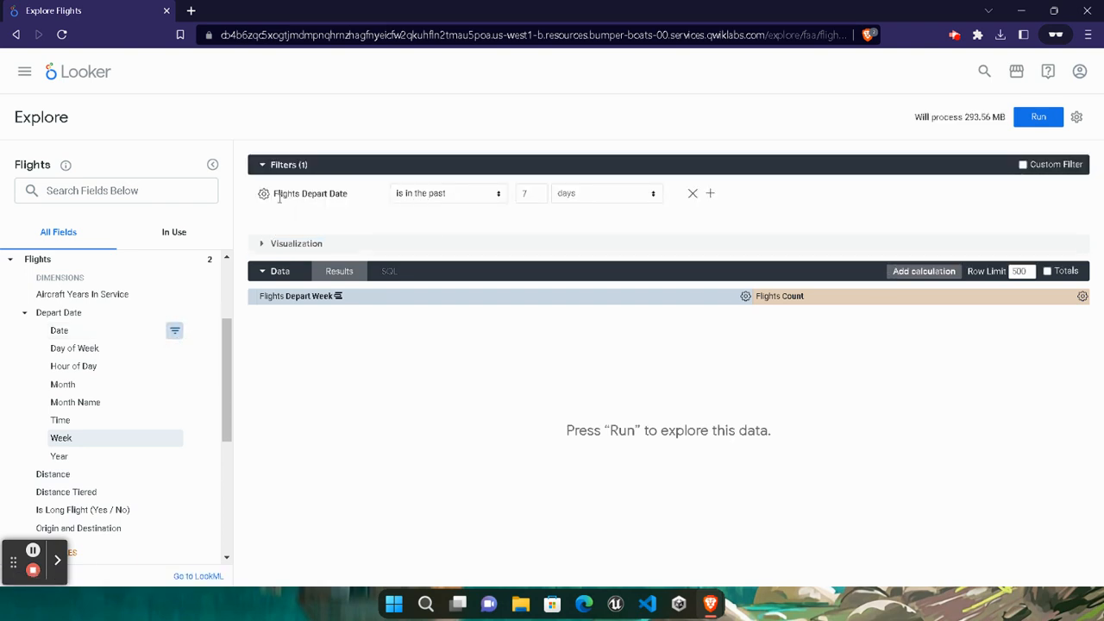
pyautogui.click(498, 197)
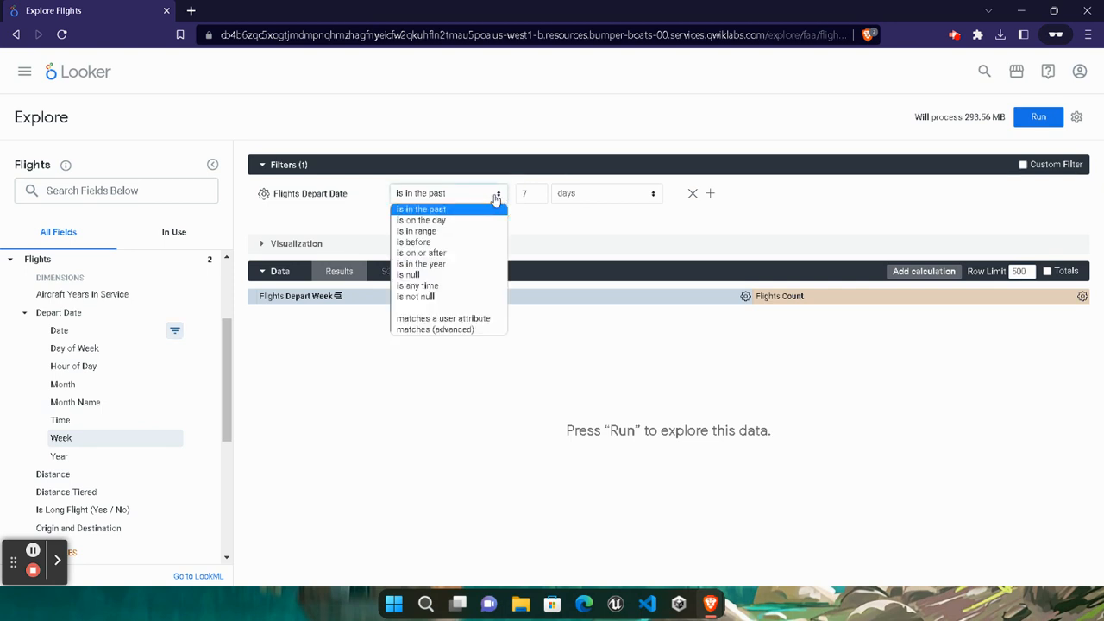
pyautogui.click(456, 264)
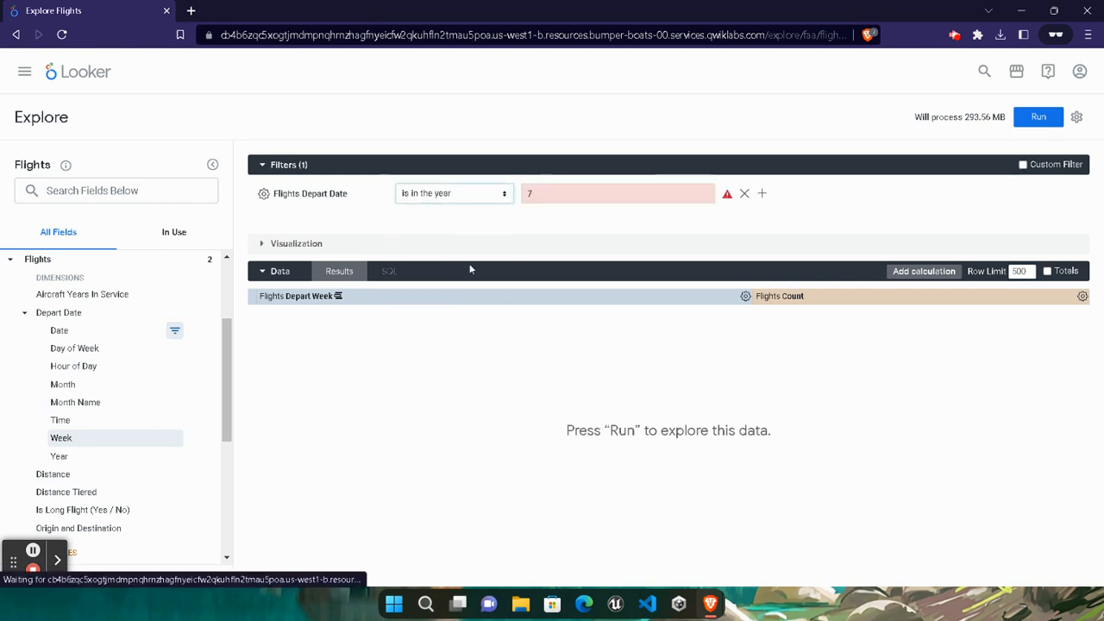
pyautogui.click(569, 196)
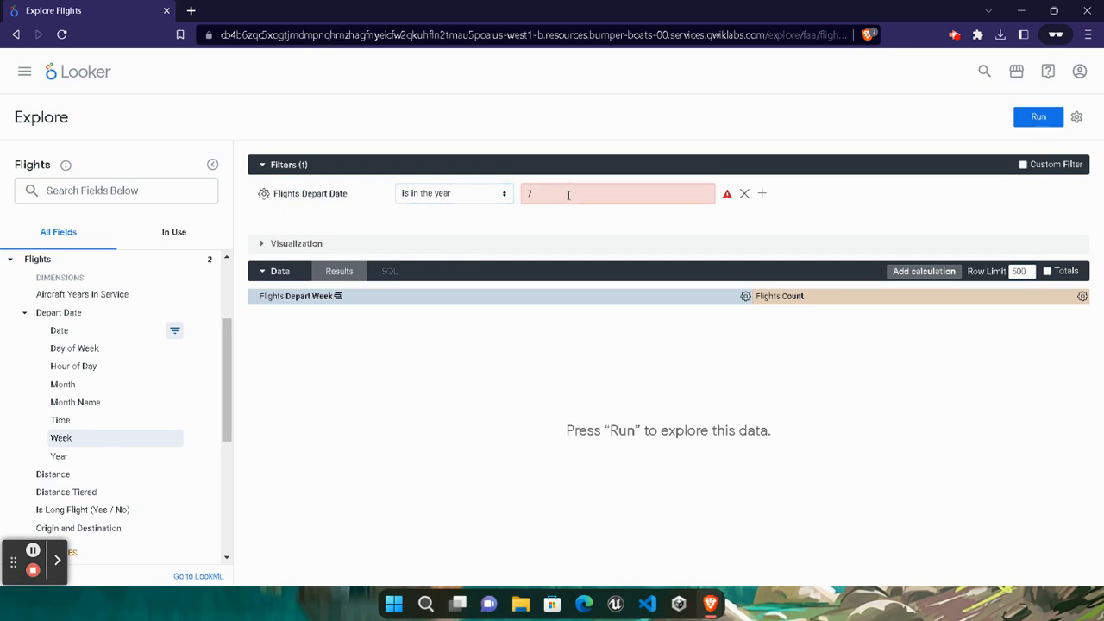
pyautogui.press('BackSpace')
pyautogui.write('2003')
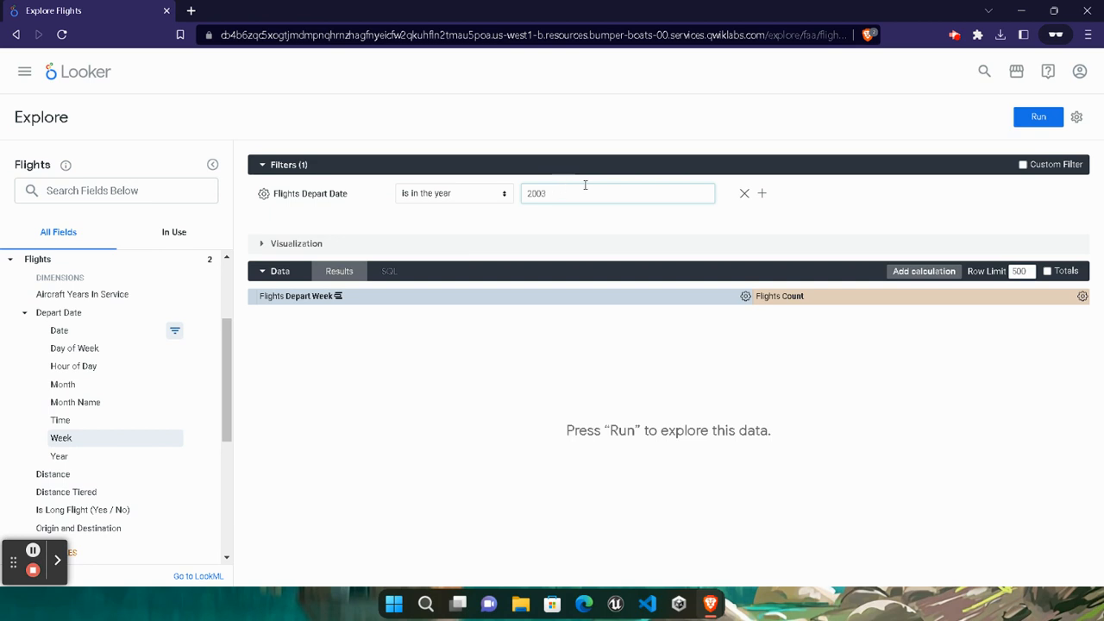
pyautogui.click(1034, 118)
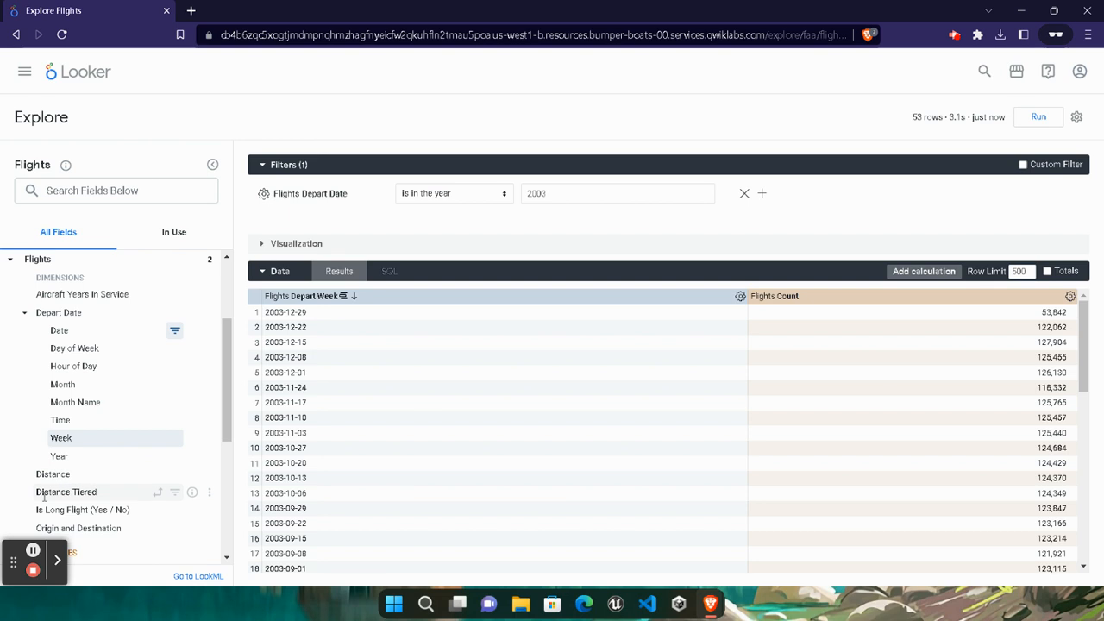
# Step: Pivot the flight counts by Distance Tiered and display the rerun query's results as a line chart
pyautogui.click(157, 493)
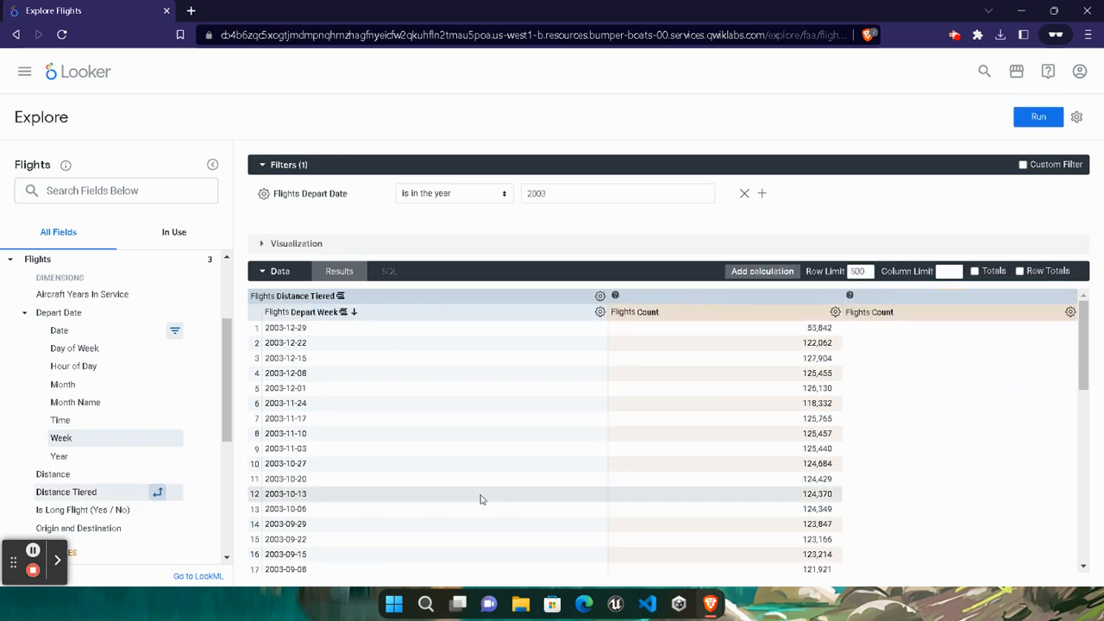
pyautogui.click(1041, 117)
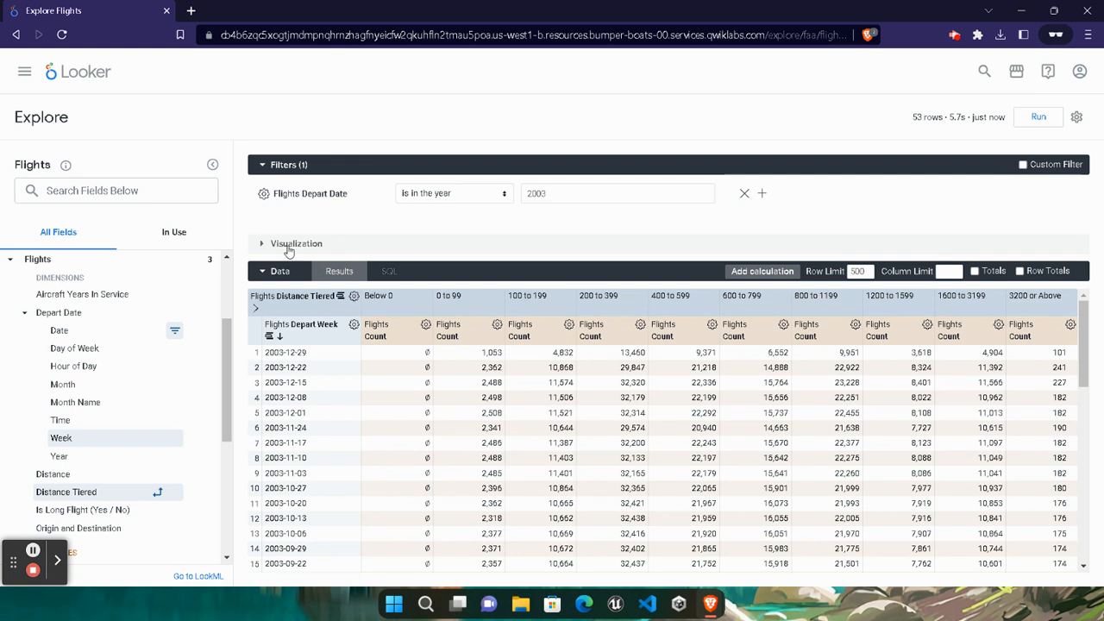
pyautogui.click(276, 244)
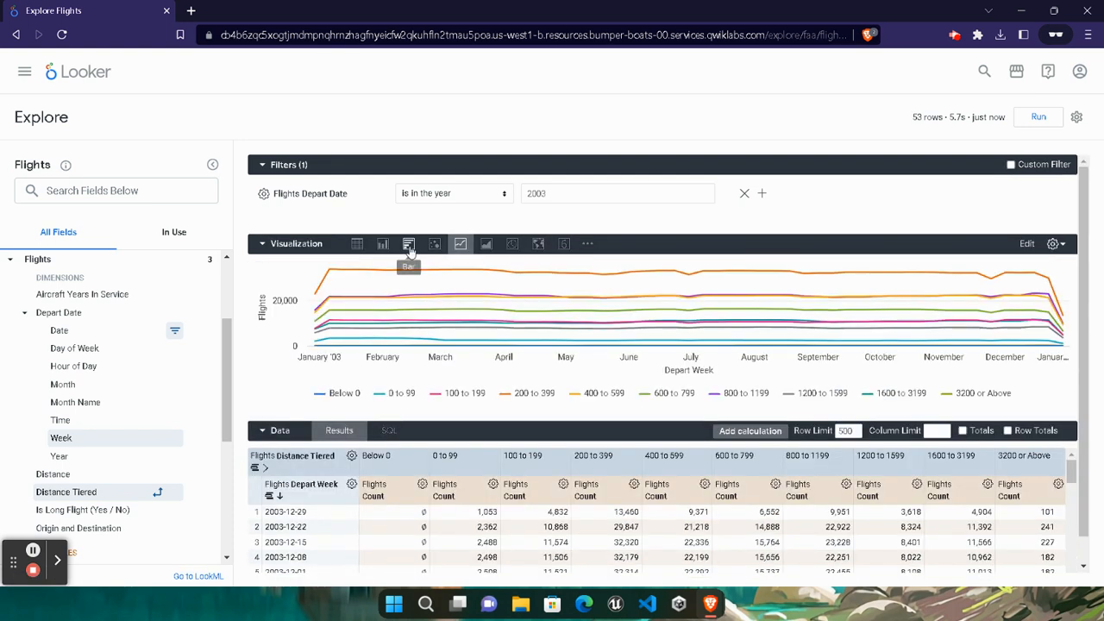
pyautogui.click(458, 249)
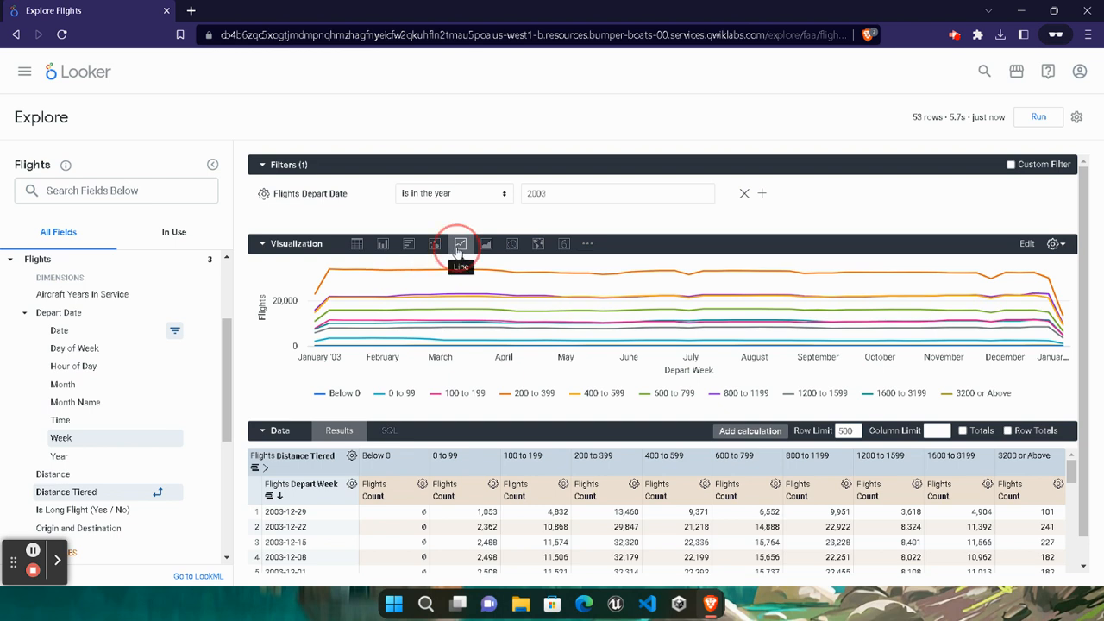
# Step: Set the line chart's Legend Align plot option to Left
pyautogui.click(1060, 249)
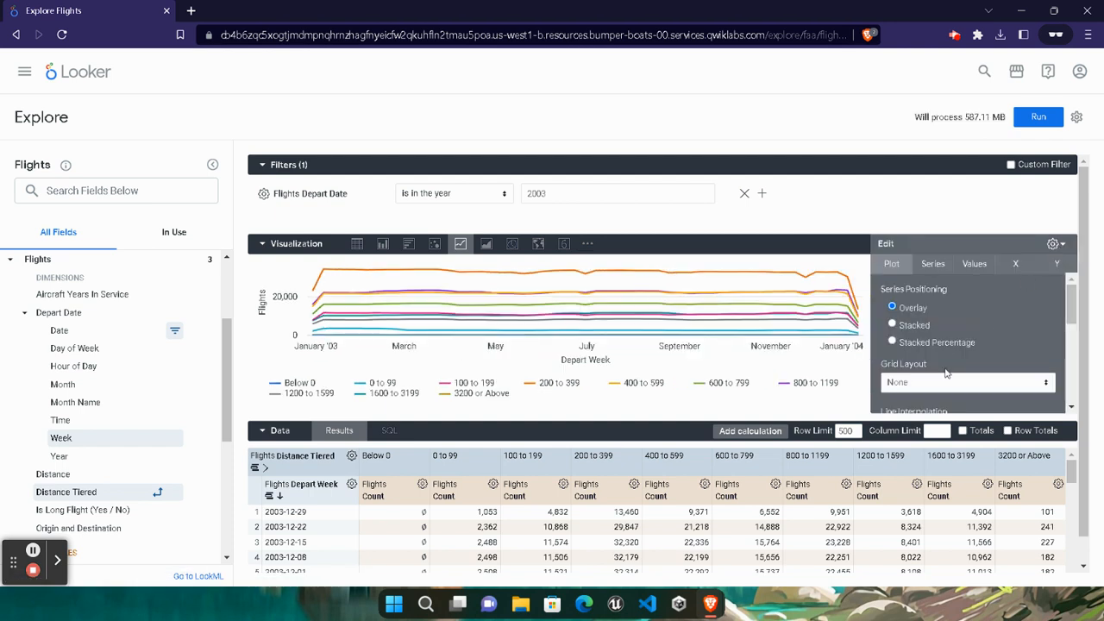
pyautogui.scroll(-5, 944, 343)
pyautogui.scroll(-1, 943, 343)
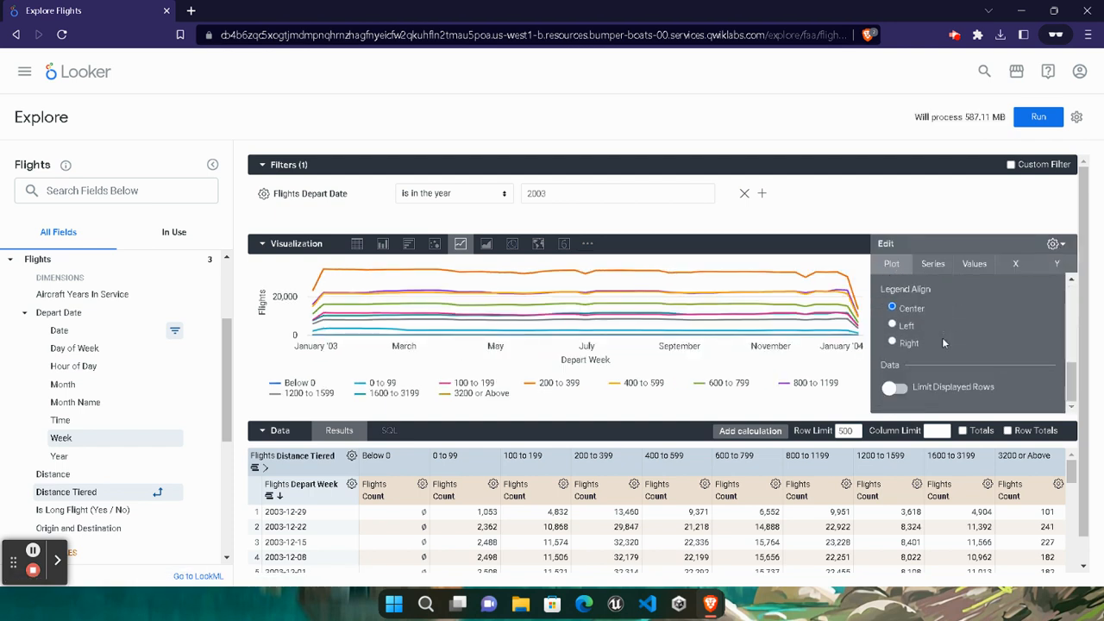
pyautogui.click(906, 328)
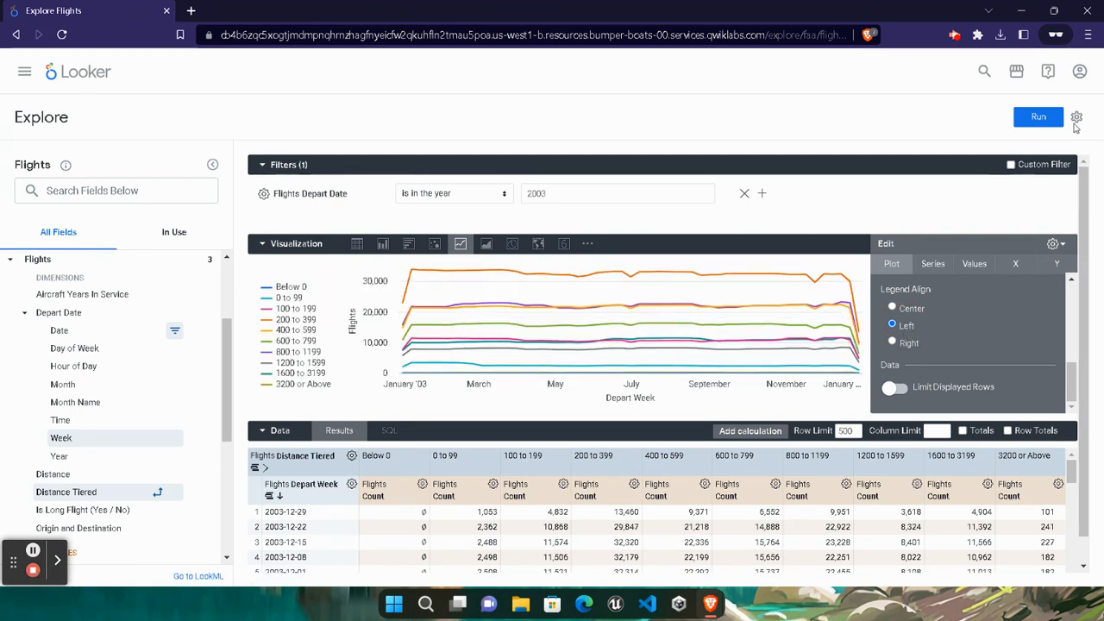
# Step: Start saving the current Explore query as a Look
pyautogui.click(1076, 121)
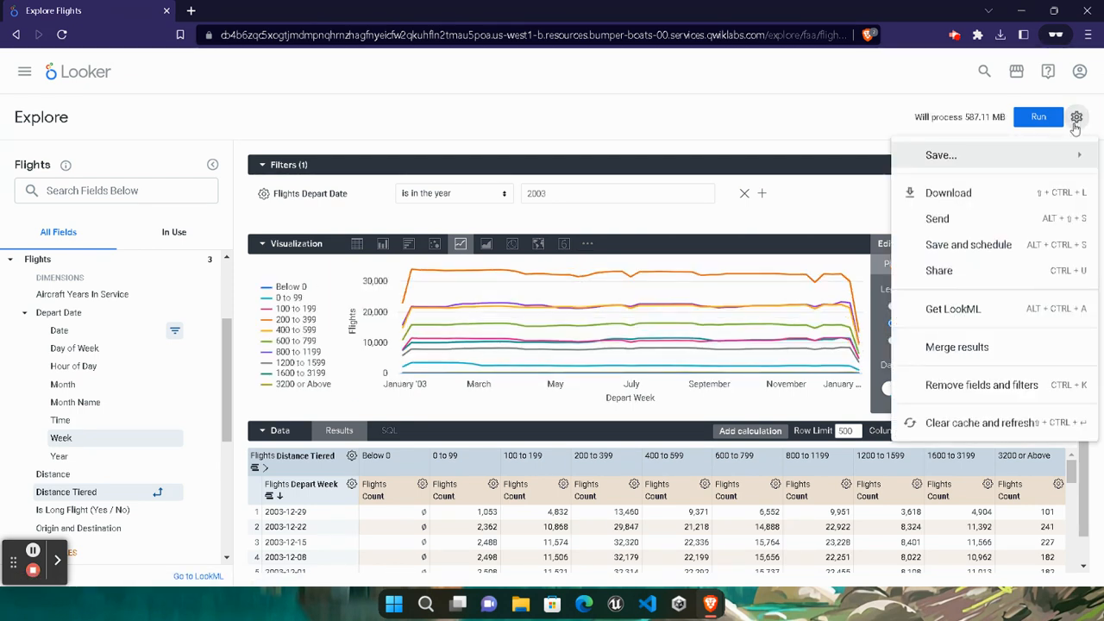
pyautogui.moveTo(995, 163)
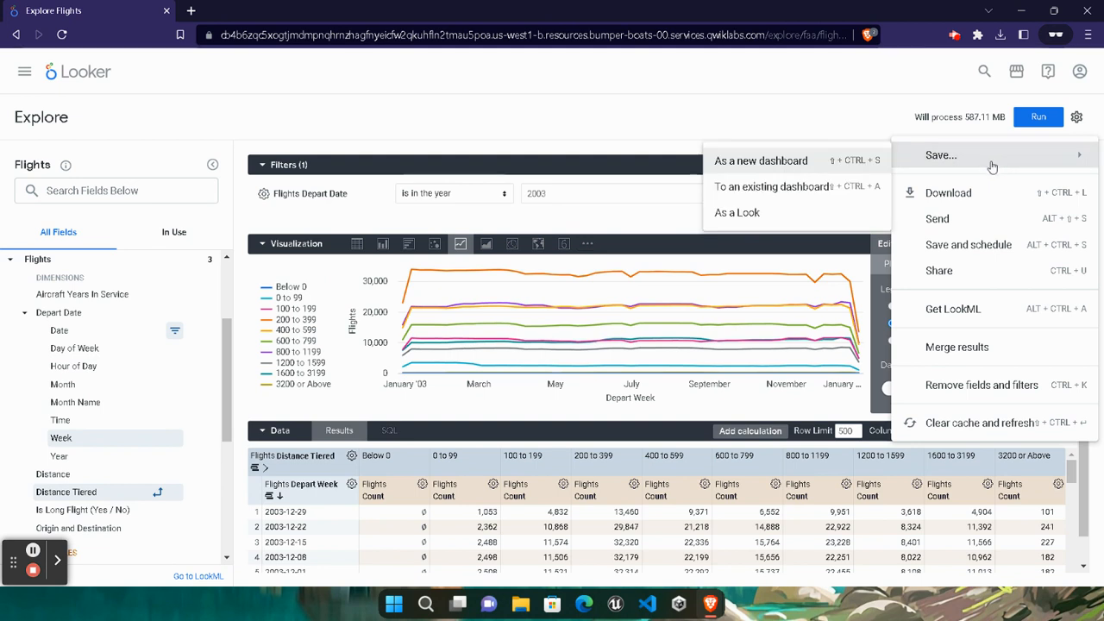
pyautogui.click(775, 215)
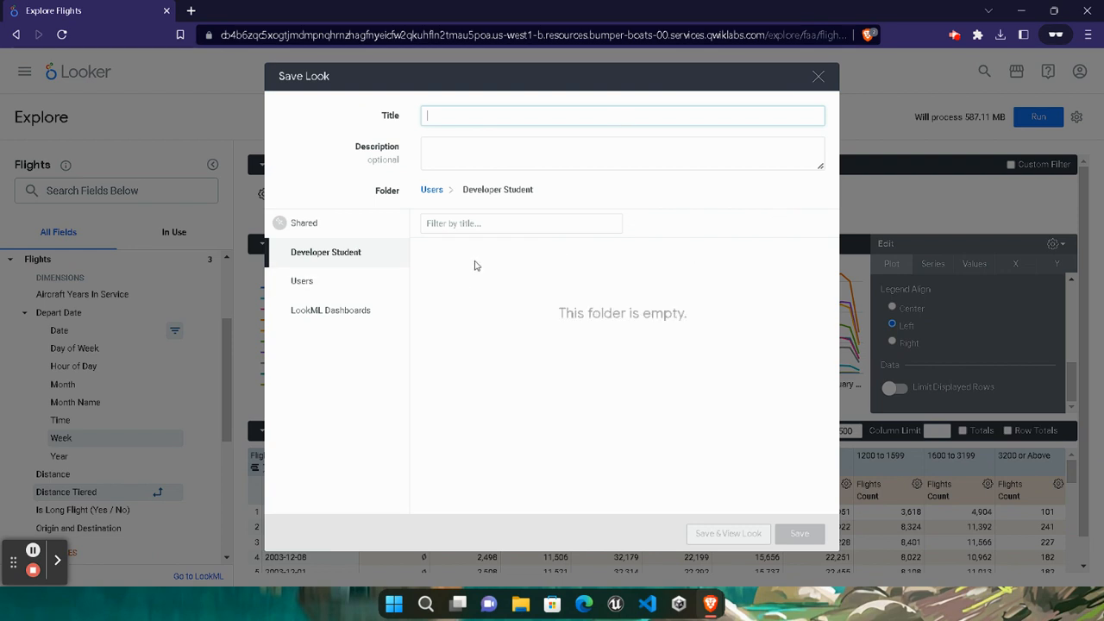
# Step: Switch to the lab instructions and copy the Task 1 Look title "Flight Count by Departure Week and Distance Tier"
pyautogui.moveTo(709, 604)
pyautogui.click(517, 491)
pyautogui.scroll(-6, 483, 431)
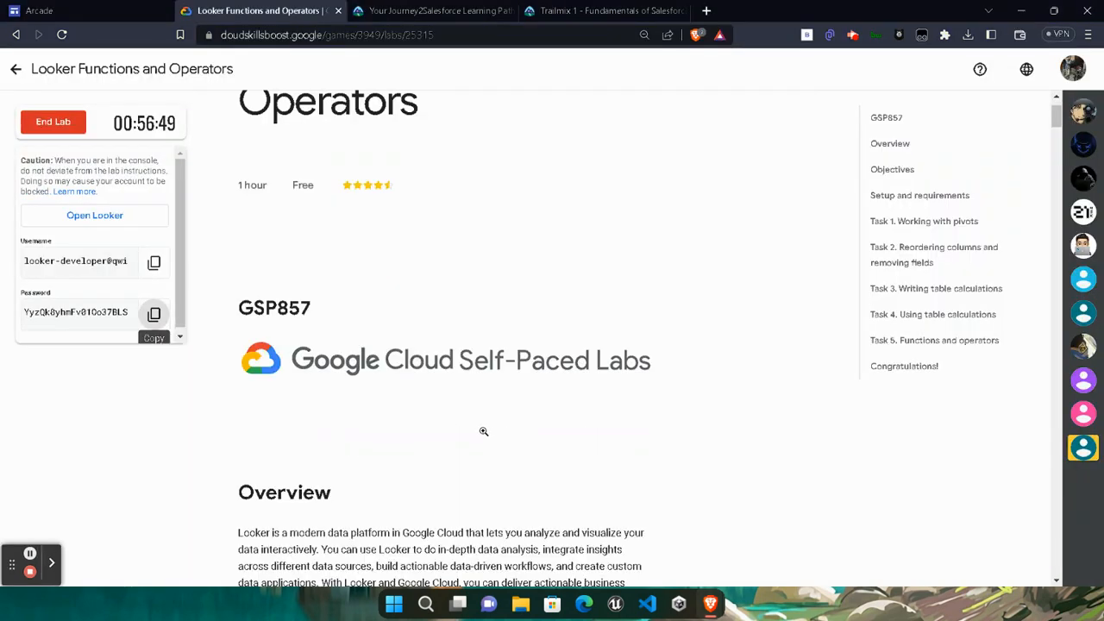
pyautogui.scroll(-15, 570, 392)
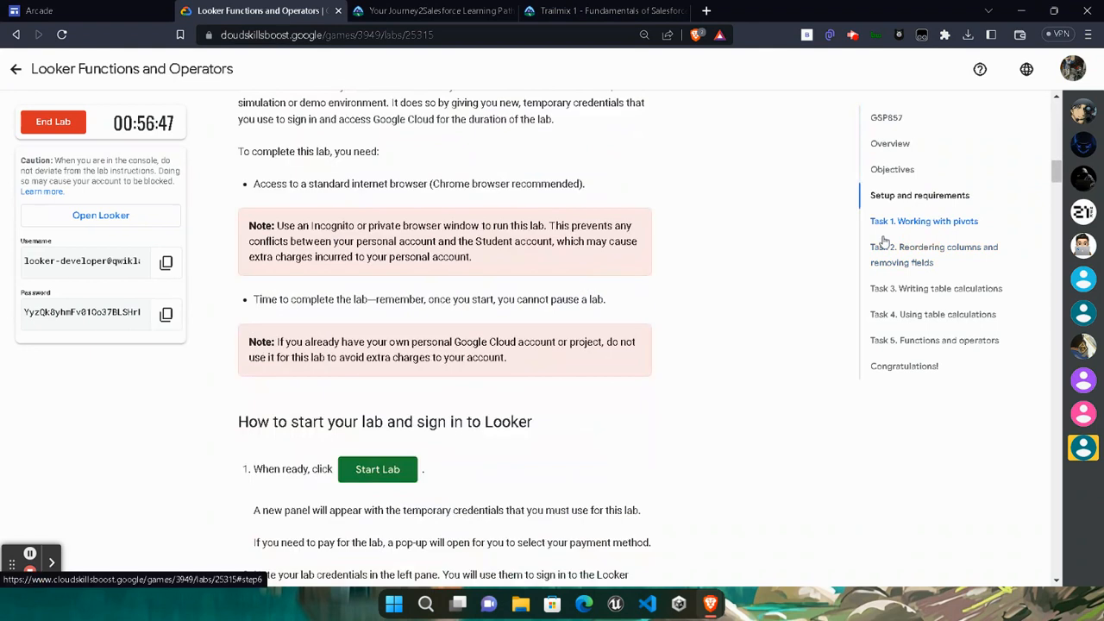
pyautogui.scroll(-4, 436, 466)
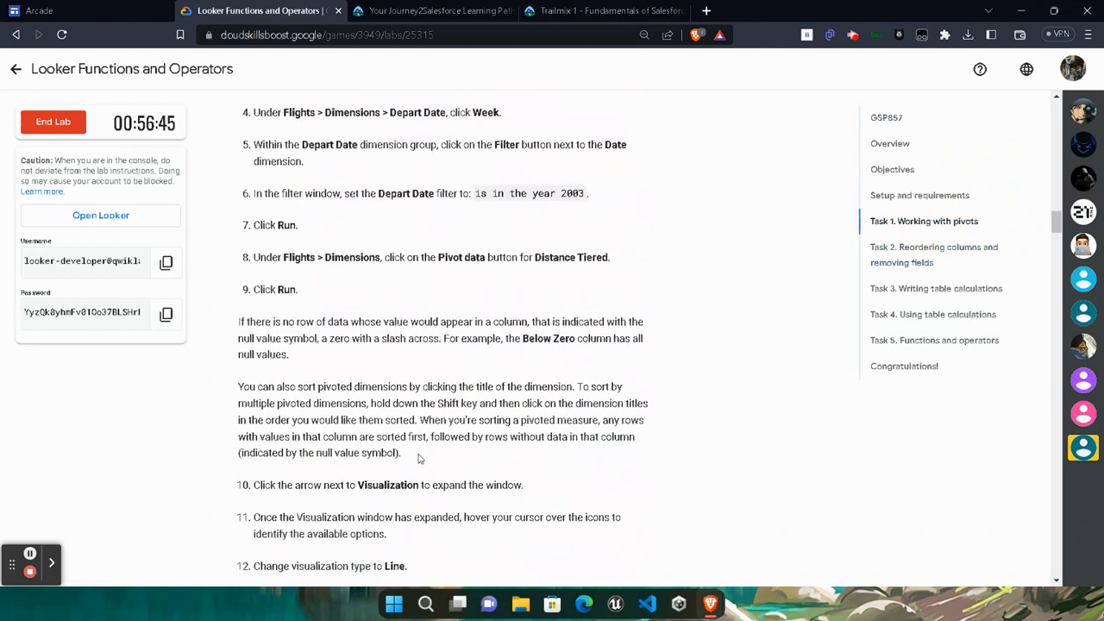
pyautogui.scroll(-3, 420, 460)
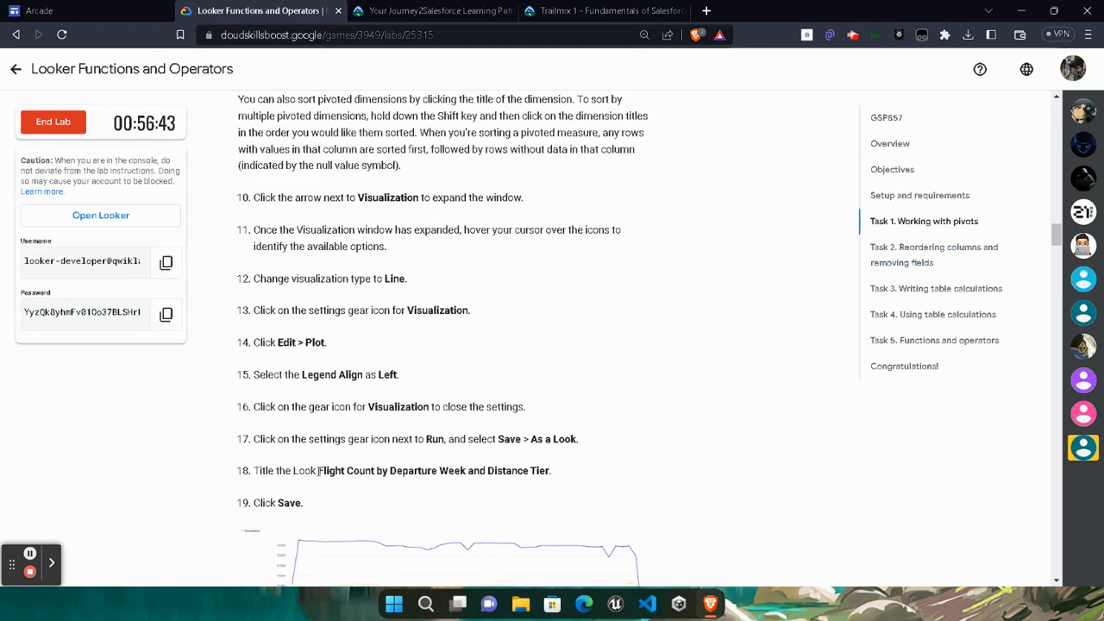
pyautogui.moveTo(318, 471); pyautogui.dragTo(552, 471)
pyautogui.hotkey('ctrl', 'c')
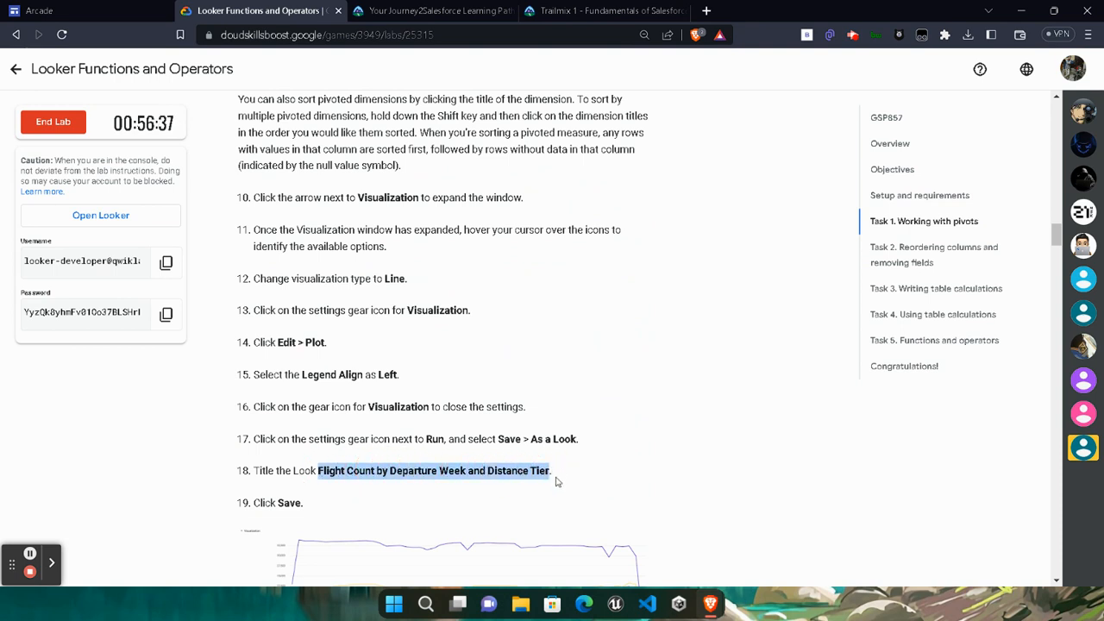
# Step: Return to Looker, title the Look "Flight Count by Departure Week and Distance Tier" and save it in the Developer Student folder
pyautogui.moveTo(716, 602)
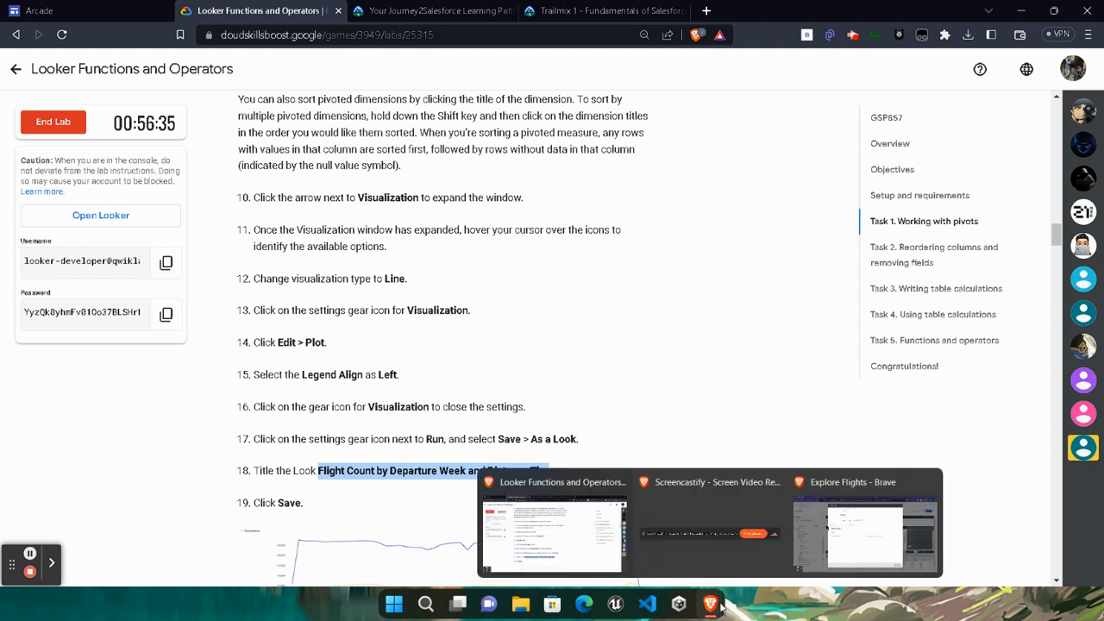
pyautogui.click(866, 526)
pyautogui.hotkey('ctrl', 'v')
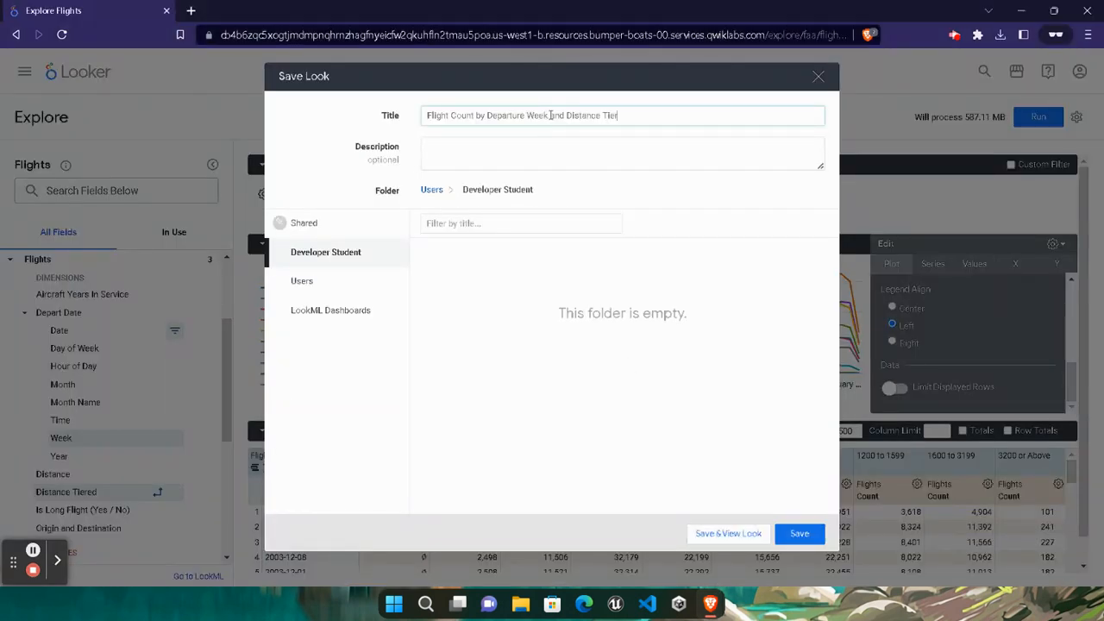
pyautogui.click(799, 535)
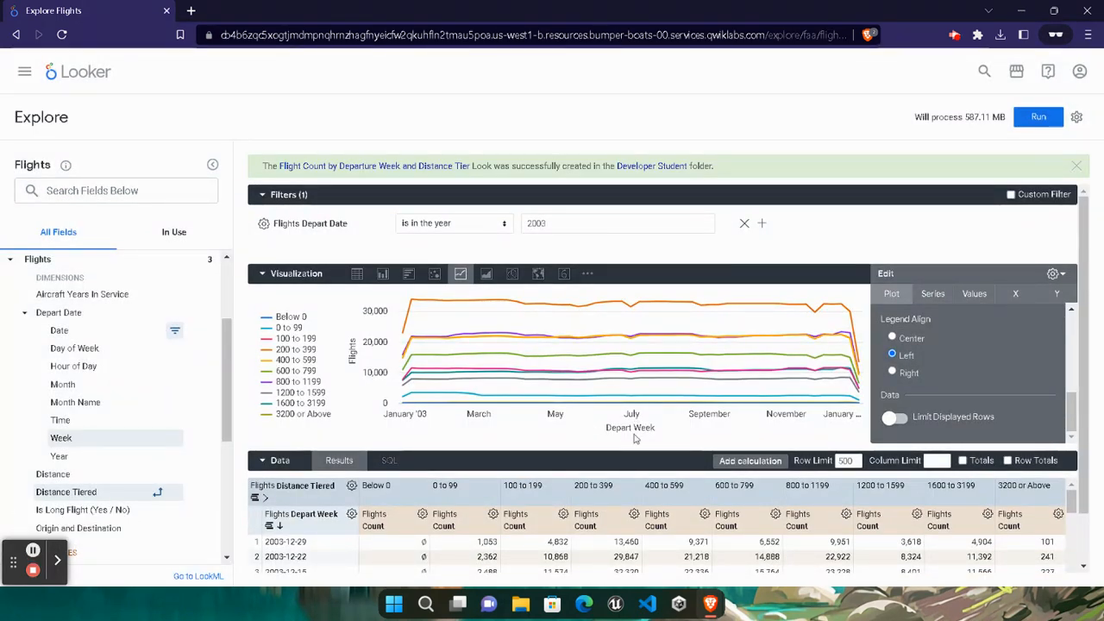
# Step: Switch to the lab page and check the progress of the Working with Pivots objective
pyautogui.moveTo(709, 602)
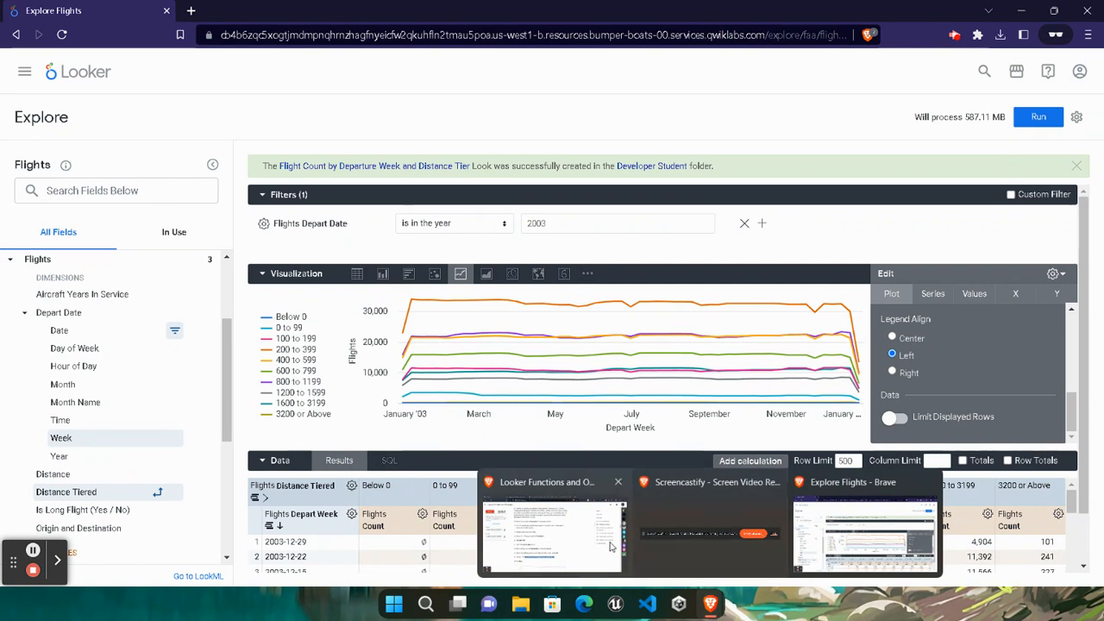
pyautogui.click(564, 536)
pyautogui.scroll(-3, 381, 430)
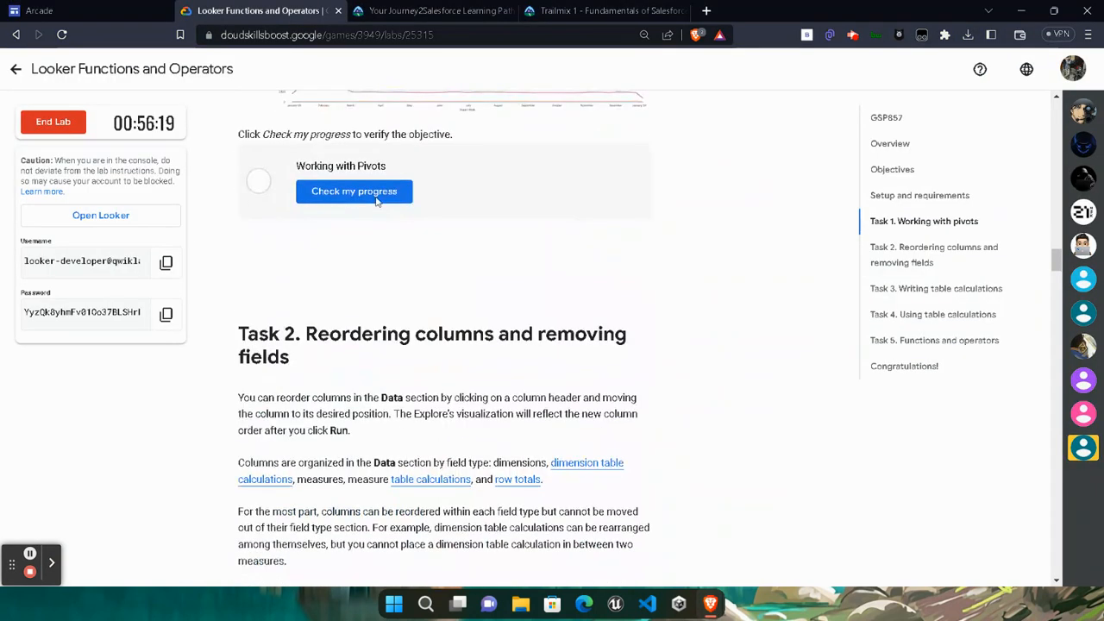
pyautogui.click(377, 200)
pyautogui.scroll(3, 424, 312)
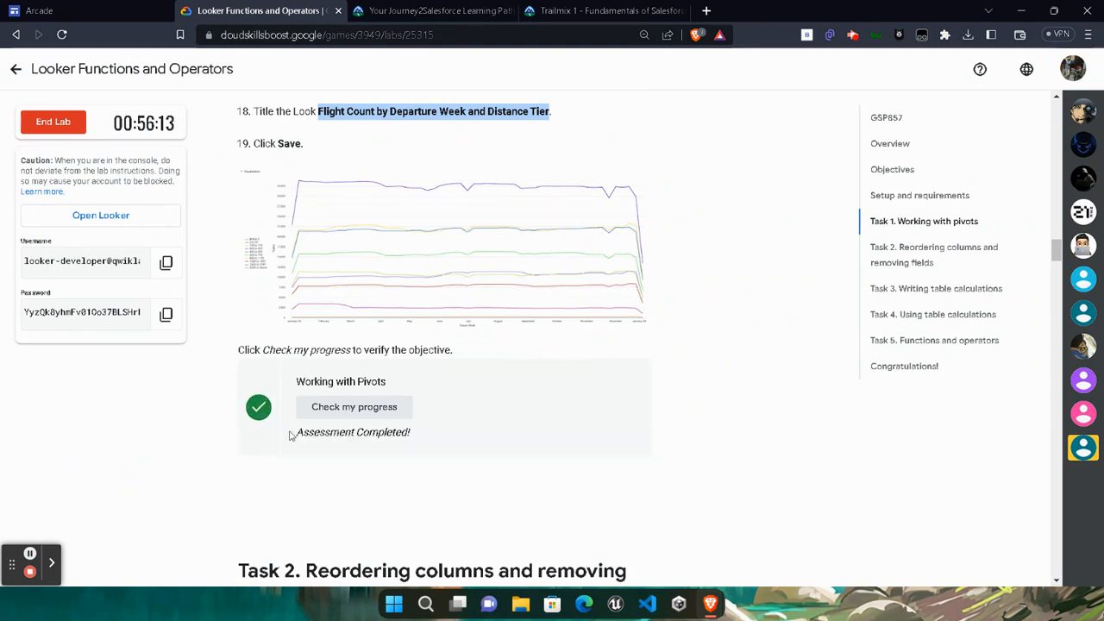
pyautogui.moveTo(291, 436); pyautogui.dragTo(468, 432)
pyautogui.click(459, 471)
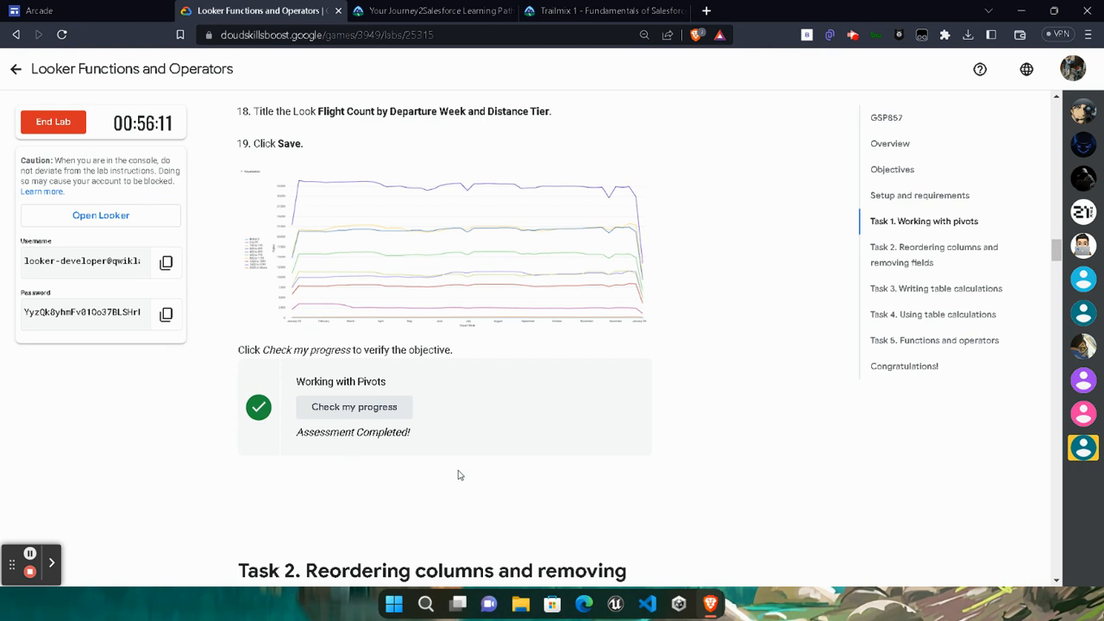
# Step: Consult the lab's Task 2 instructions and open a fresh FAA Flights Explore in Looker
pyautogui.scroll(-2, 459, 475)
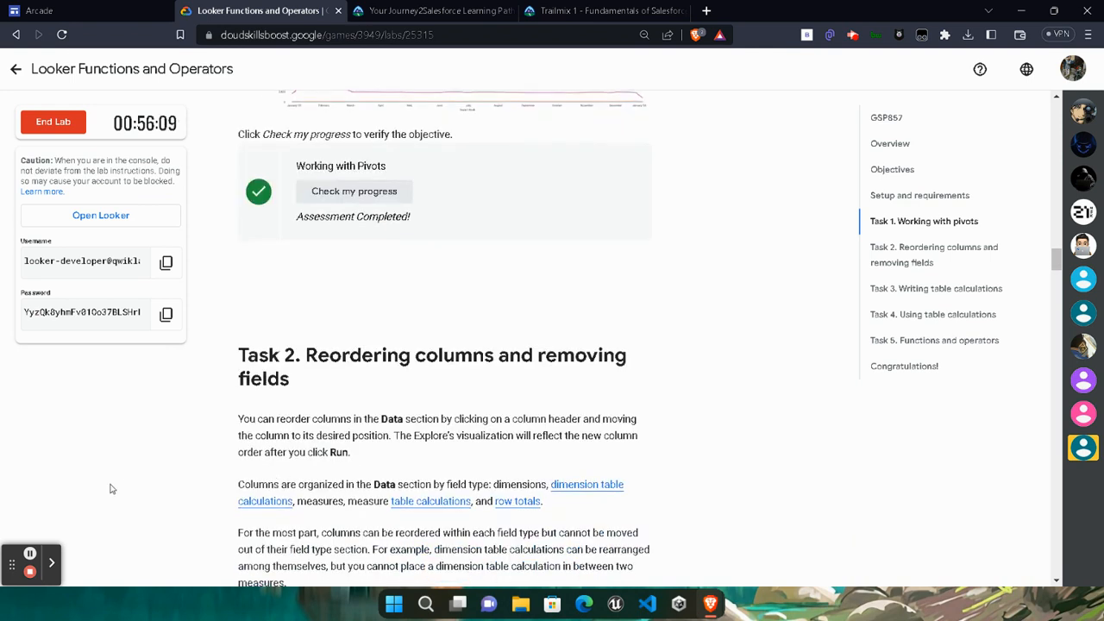
pyautogui.scroll(-2, 111, 489)
pyautogui.click(30, 553)
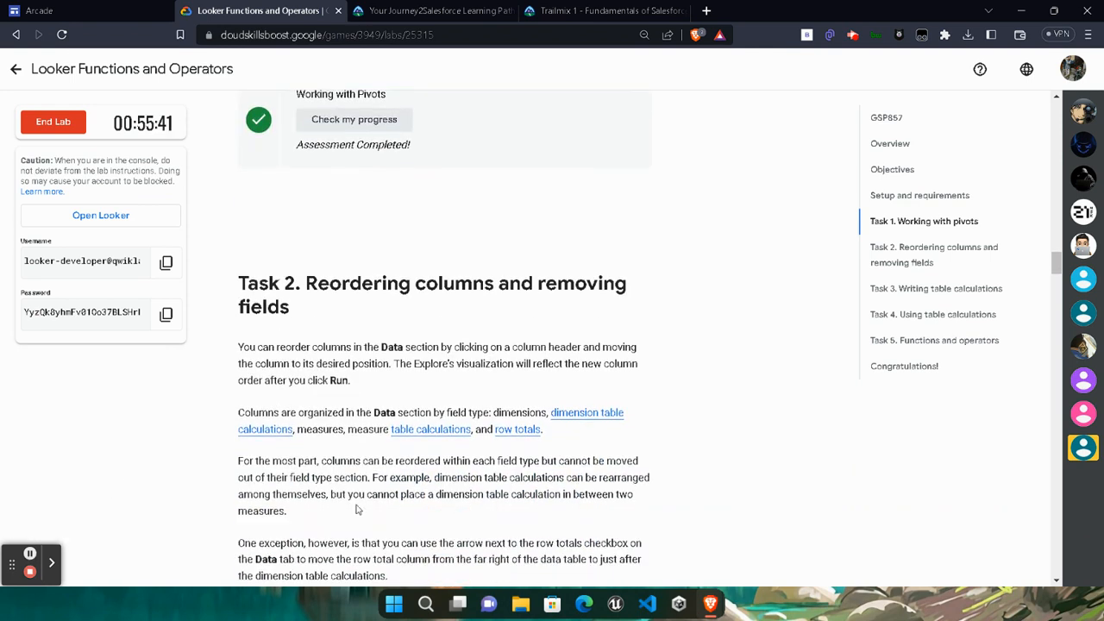
pyautogui.scroll(-1, 357, 508)
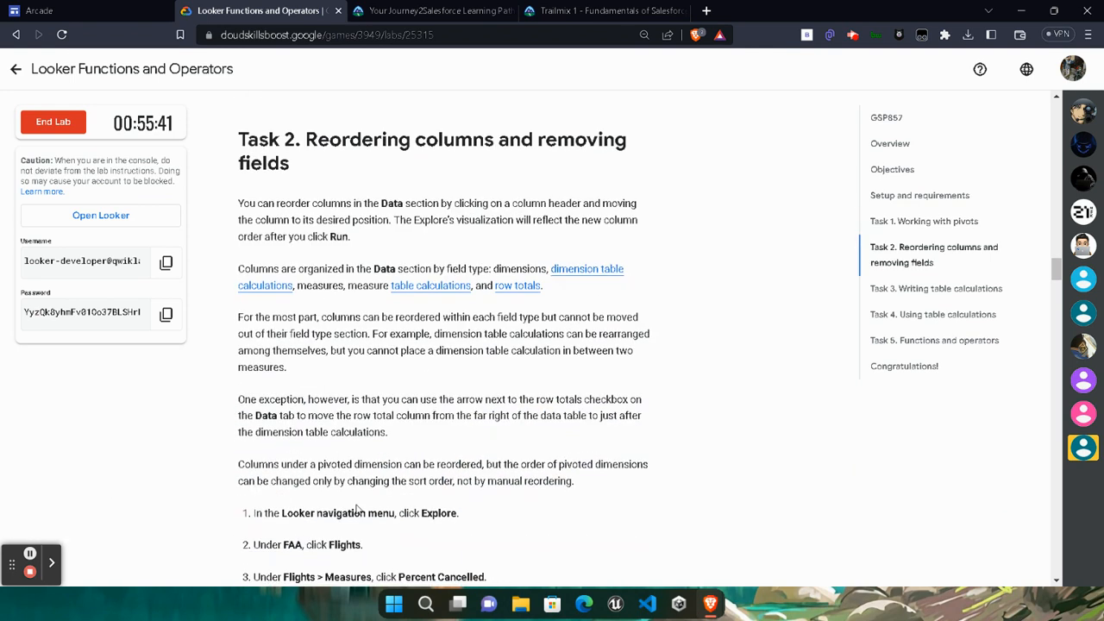
pyautogui.scroll(-2, 357, 509)
pyautogui.moveTo(710, 604)
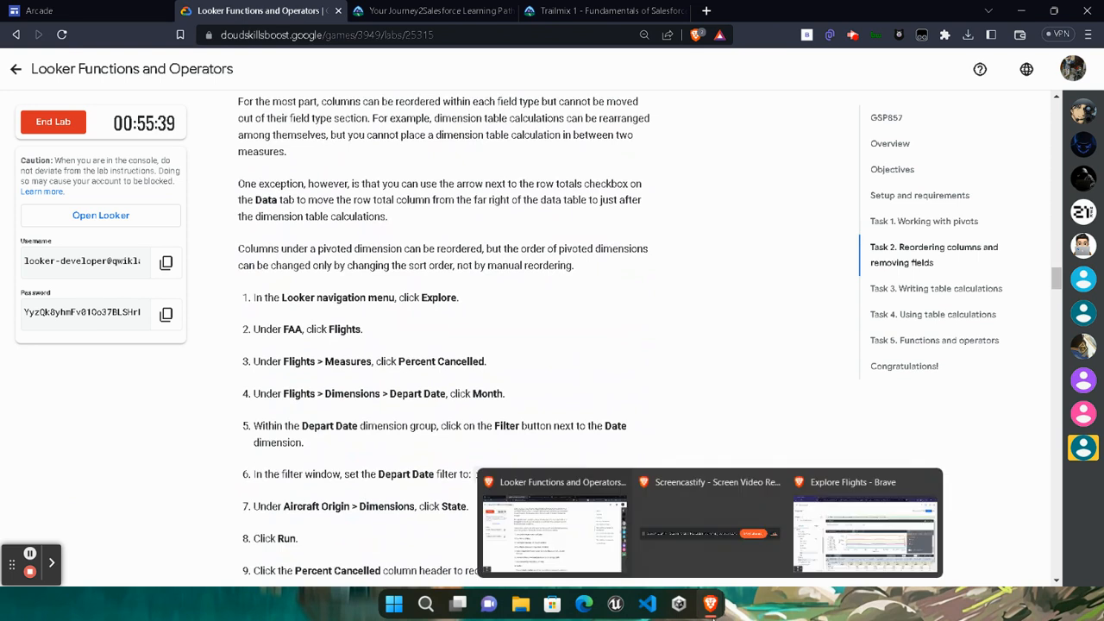
pyautogui.click(848, 548)
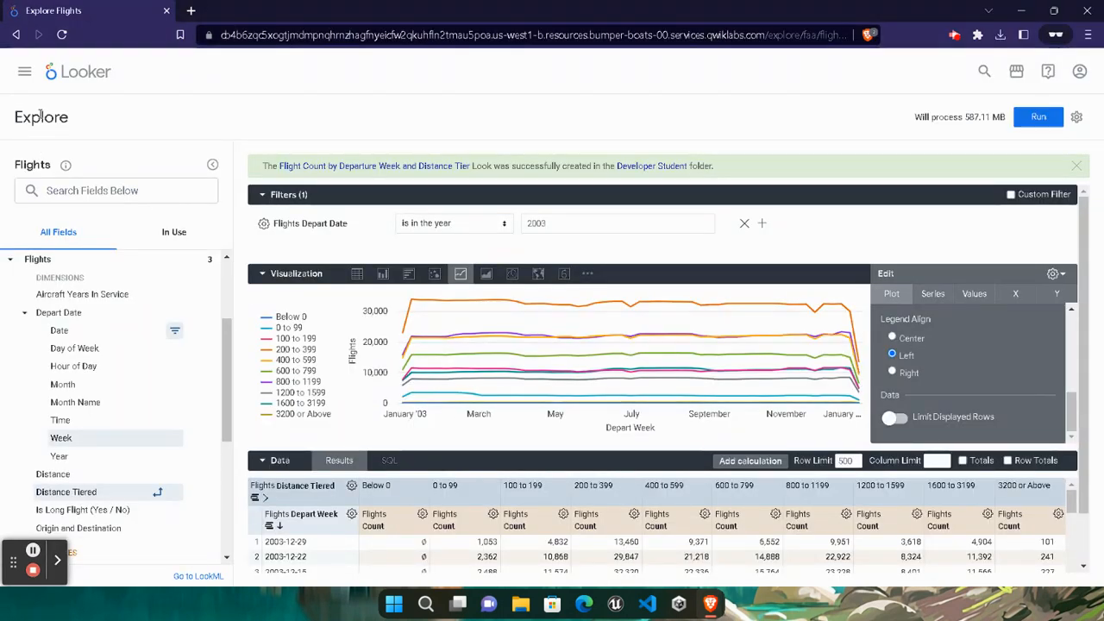
pyautogui.click(25, 72)
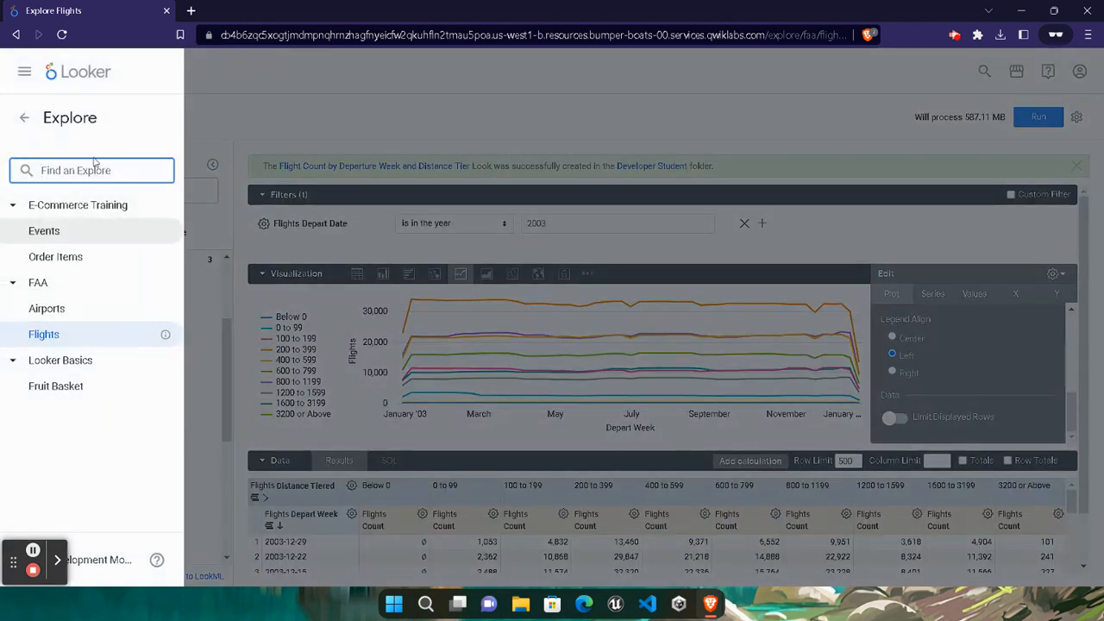
pyautogui.click(26, 118)
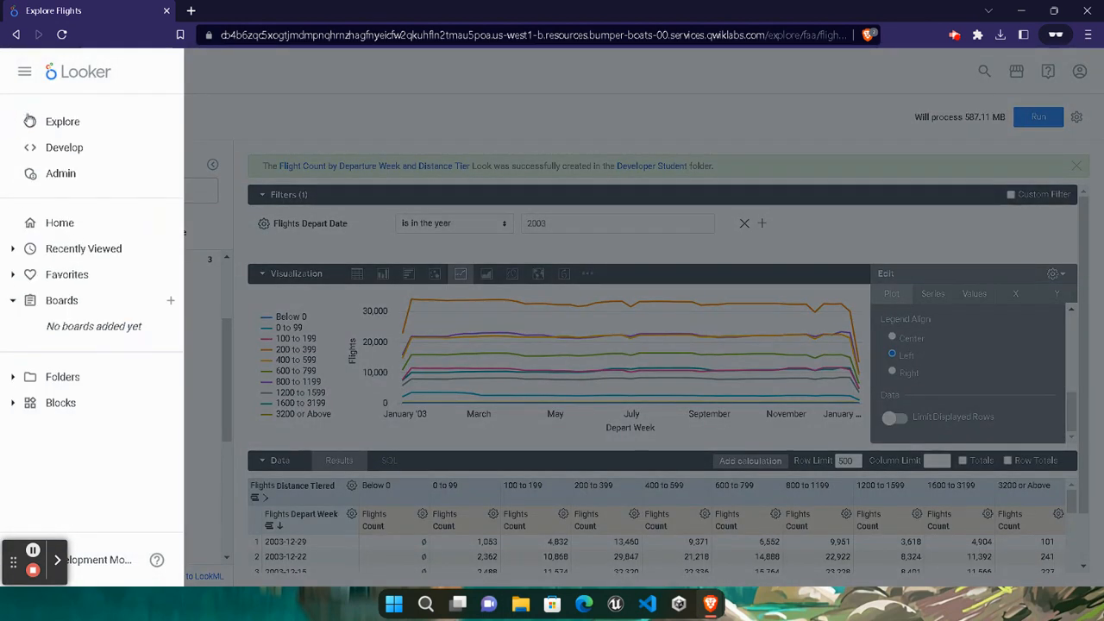
pyautogui.click(62, 125)
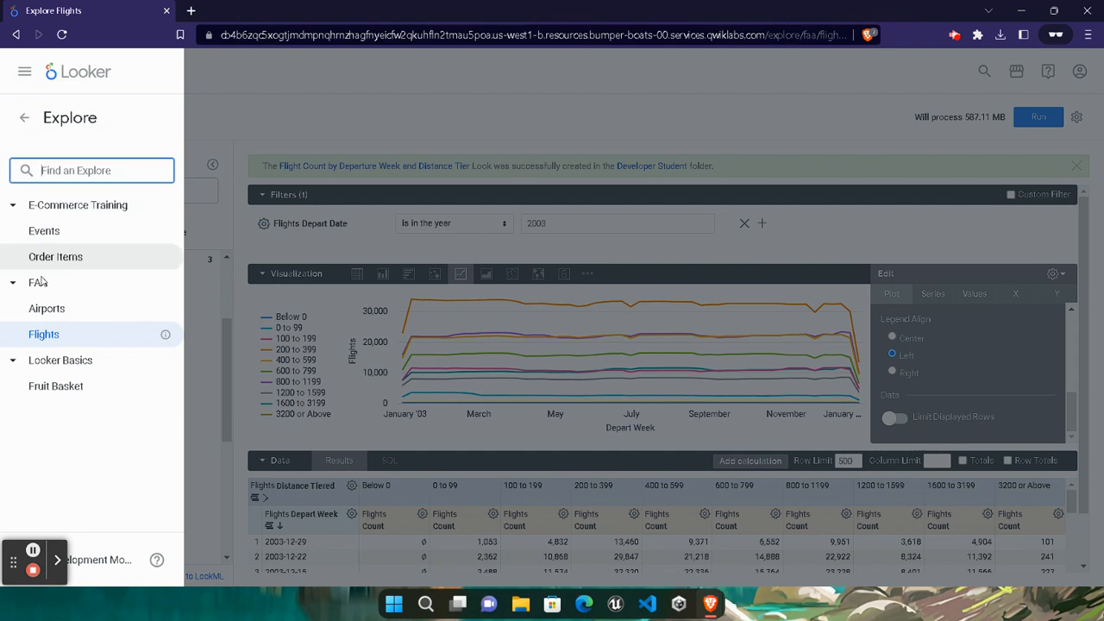
pyautogui.click(42, 335)
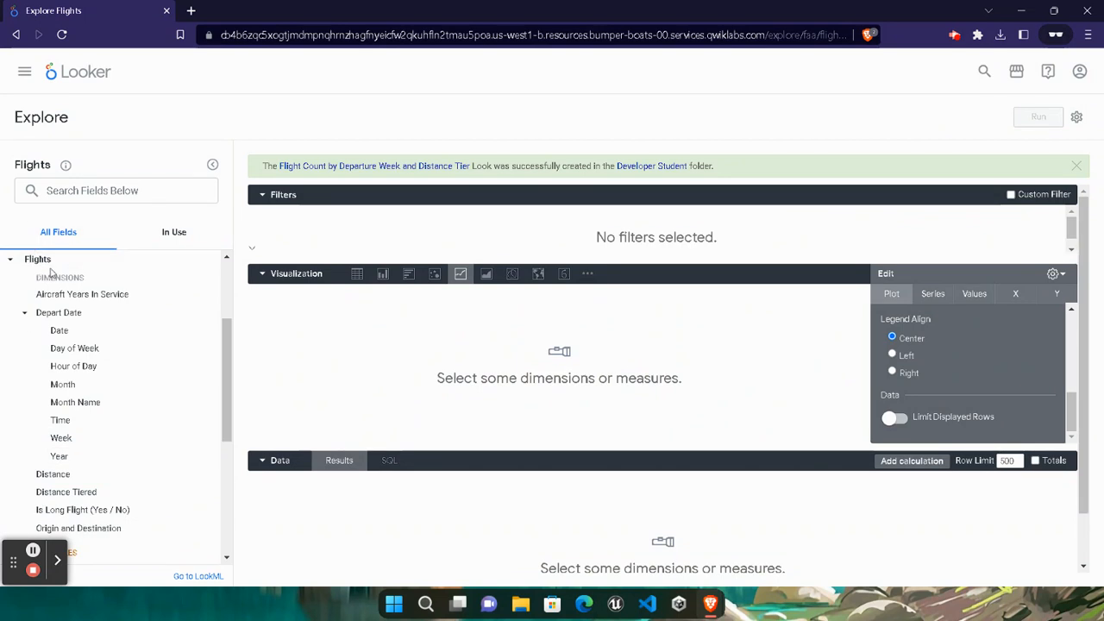
# Step: Add the Percent Cancelled measure and the Depart Date Month dimension from the Flights view to the query
pyautogui.scroll(-3, 57, 401)
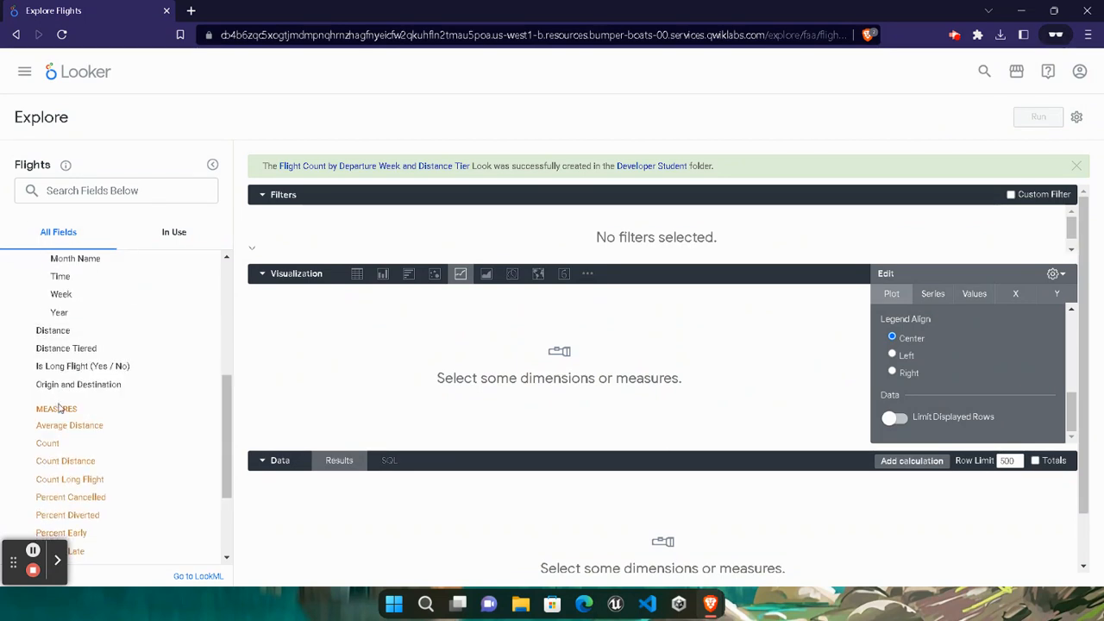
pyautogui.scroll(-1, 58, 409)
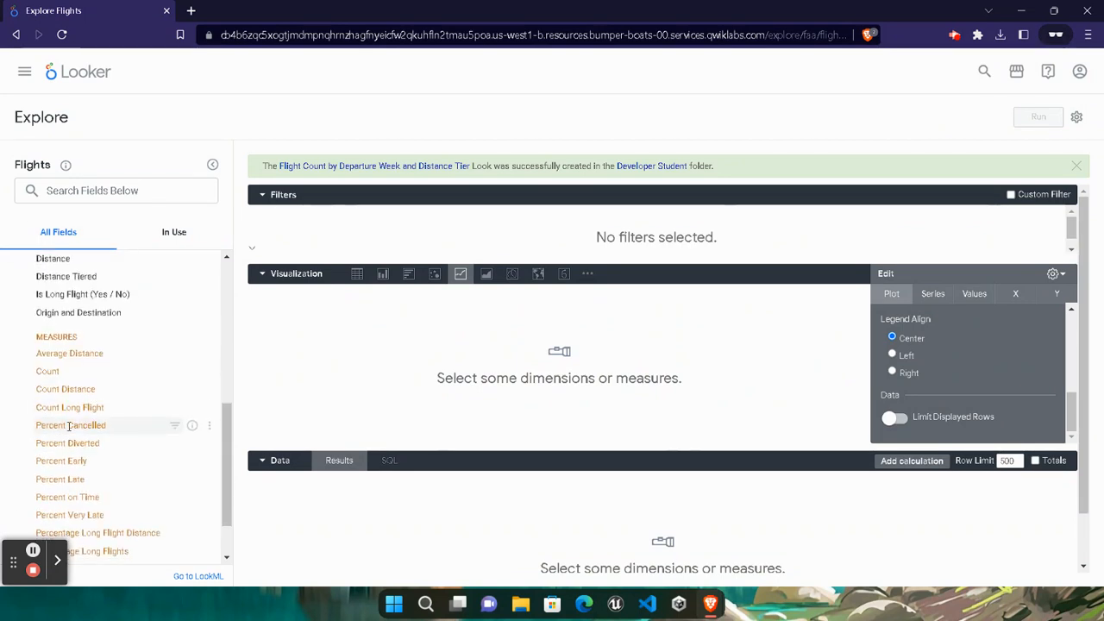
pyautogui.click(69, 426)
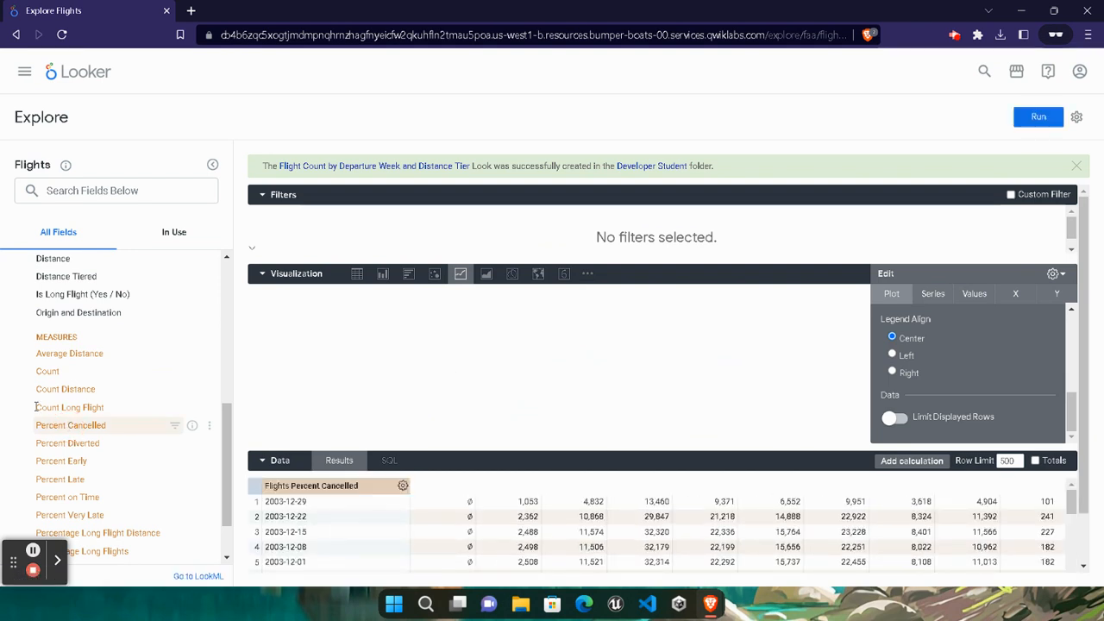
pyautogui.scroll(3, 56, 364)
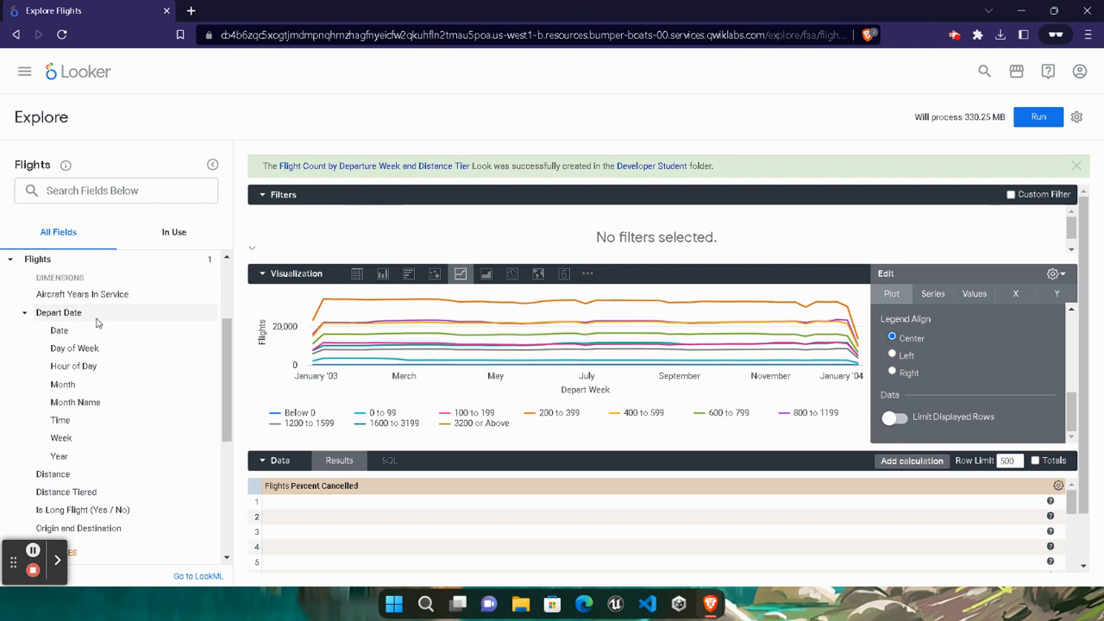
pyautogui.click(81, 388)
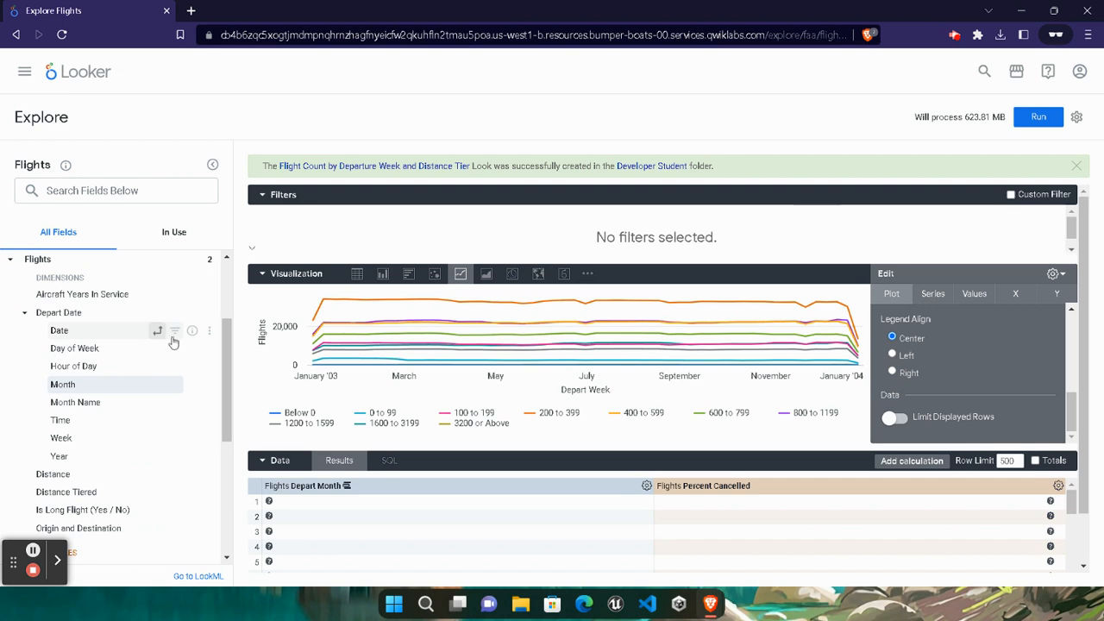
# Step: Filter the query on Depart Date with the condition "is in the year" 2000
pyautogui.click(175, 335)
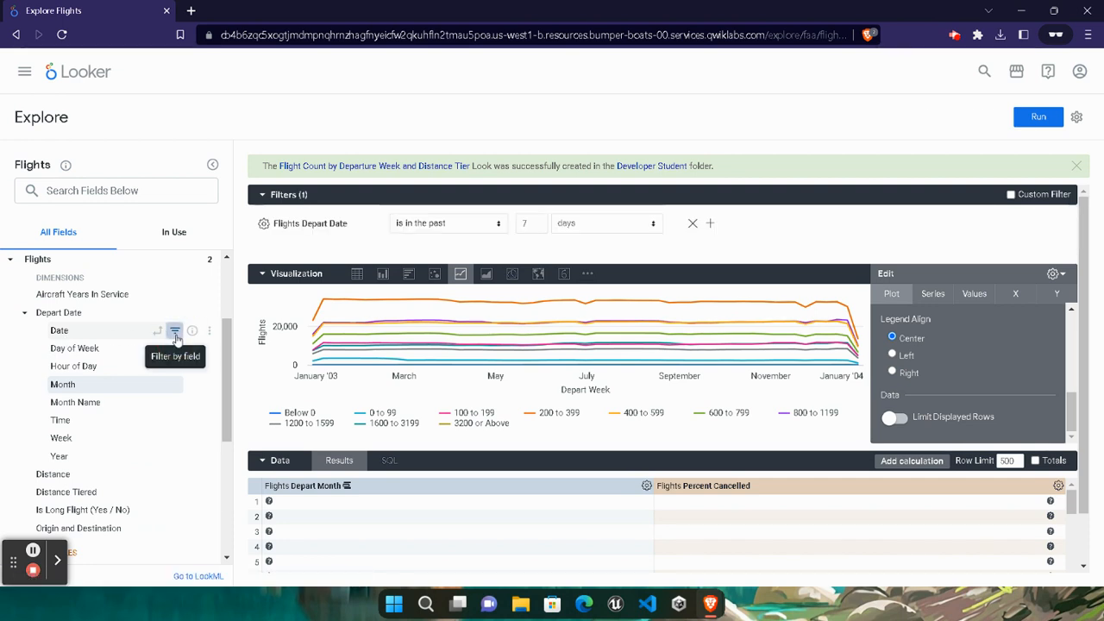
pyautogui.click(432, 224)
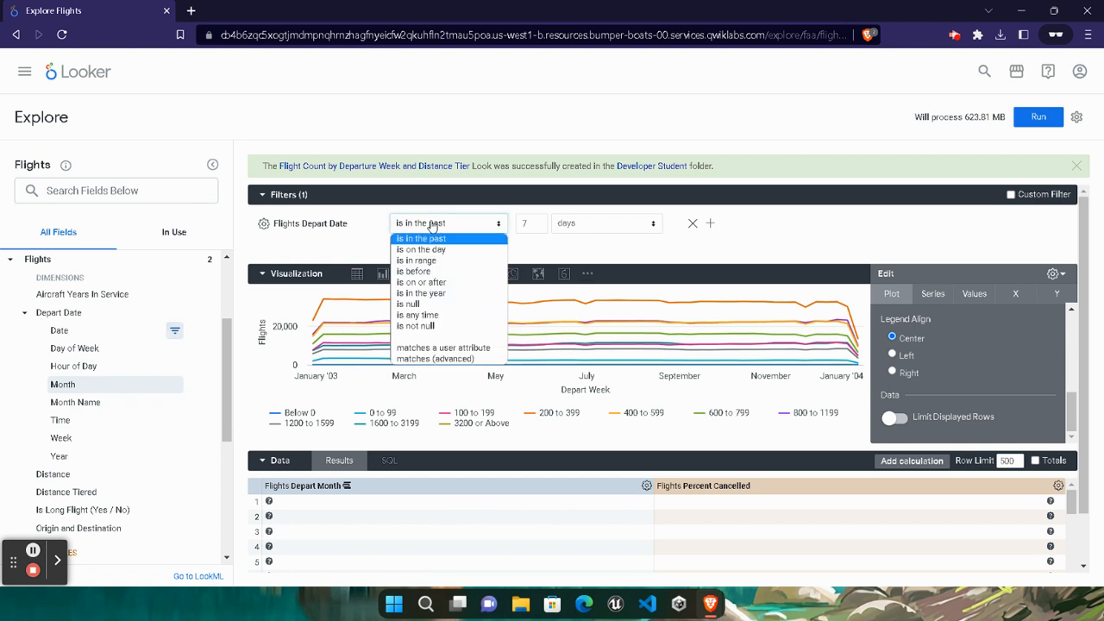
pyautogui.click(436, 293)
pyautogui.click(569, 219)
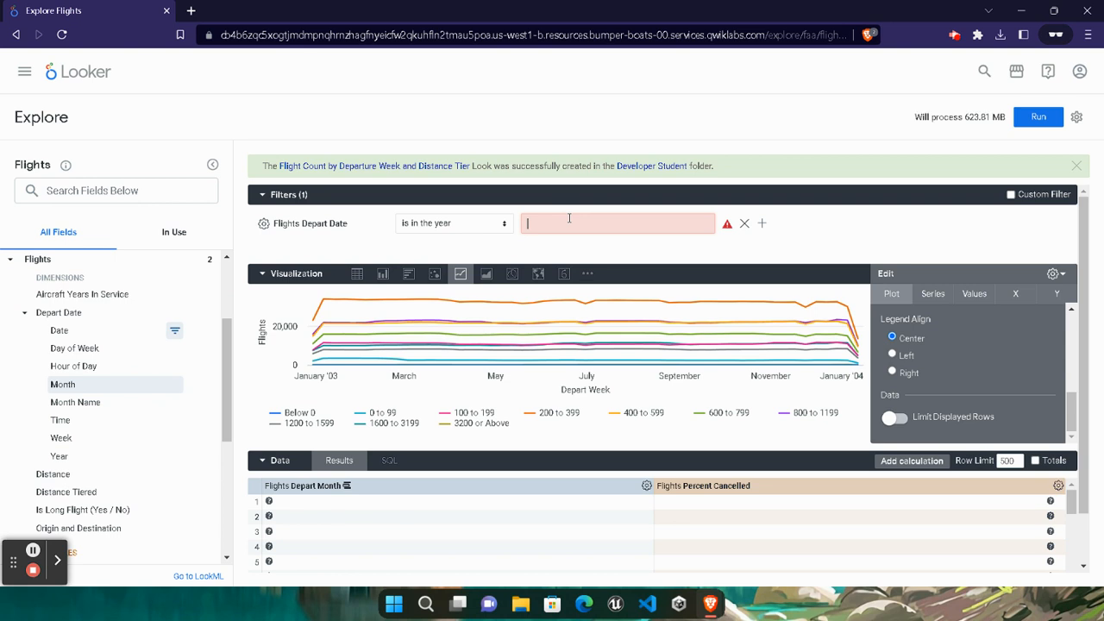
pyautogui.write('2000')
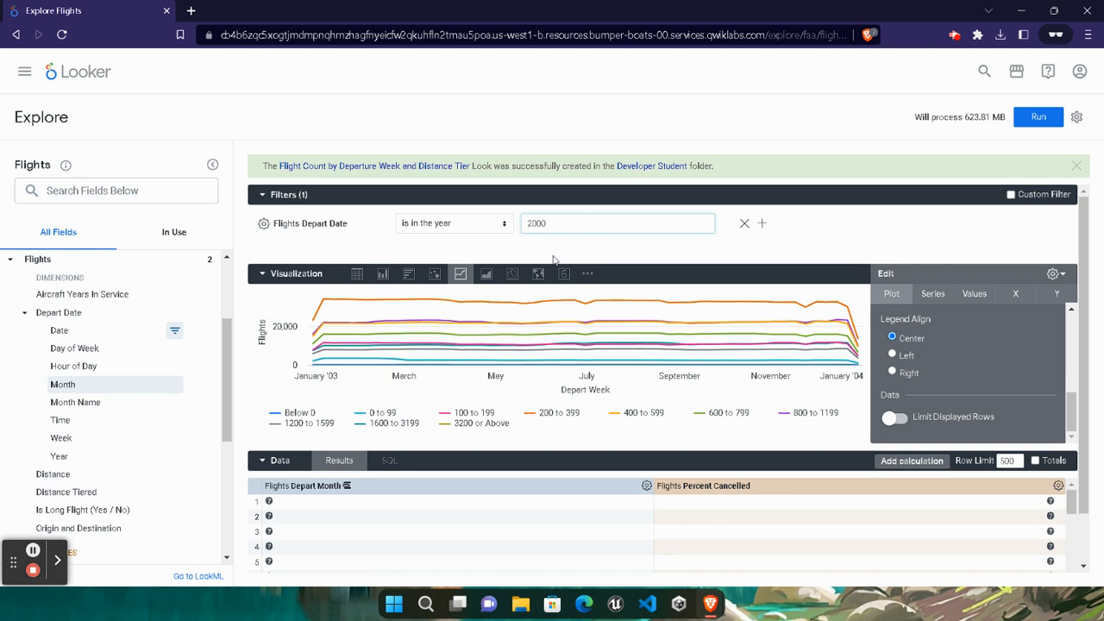
# Step: Add the Aircraft Origin State dimension and run the query sorted by Percent Cancelled from high to low
pyautogui.scroll(3, 87, 337)
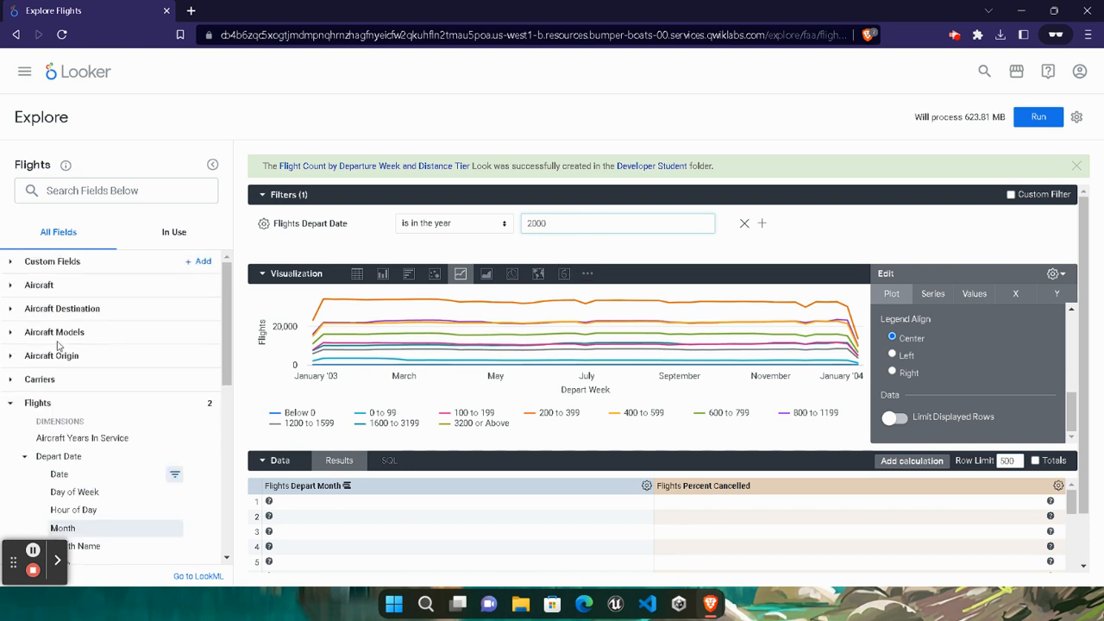
pyautogui.click(11, 357)
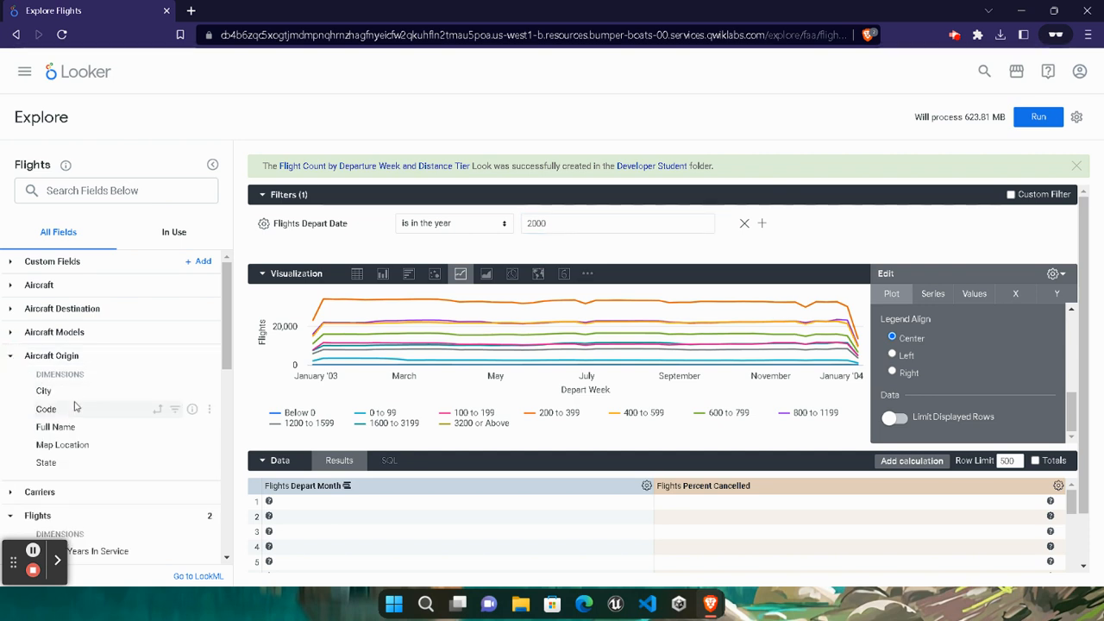
pyautogui.click(69, 462)
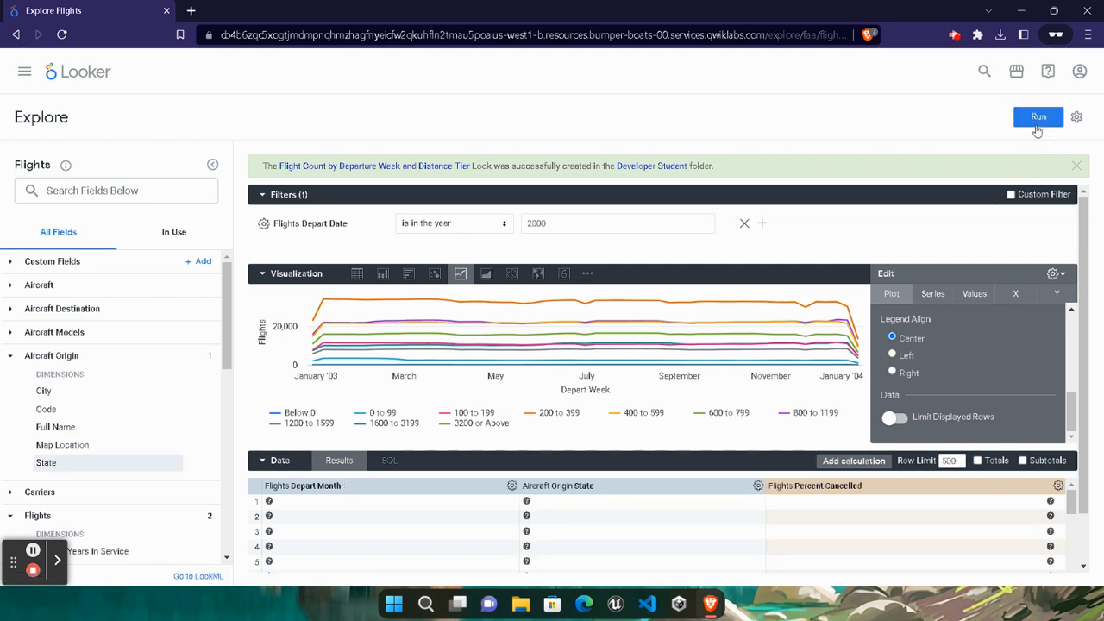
pyautogui.click(1037, 126)
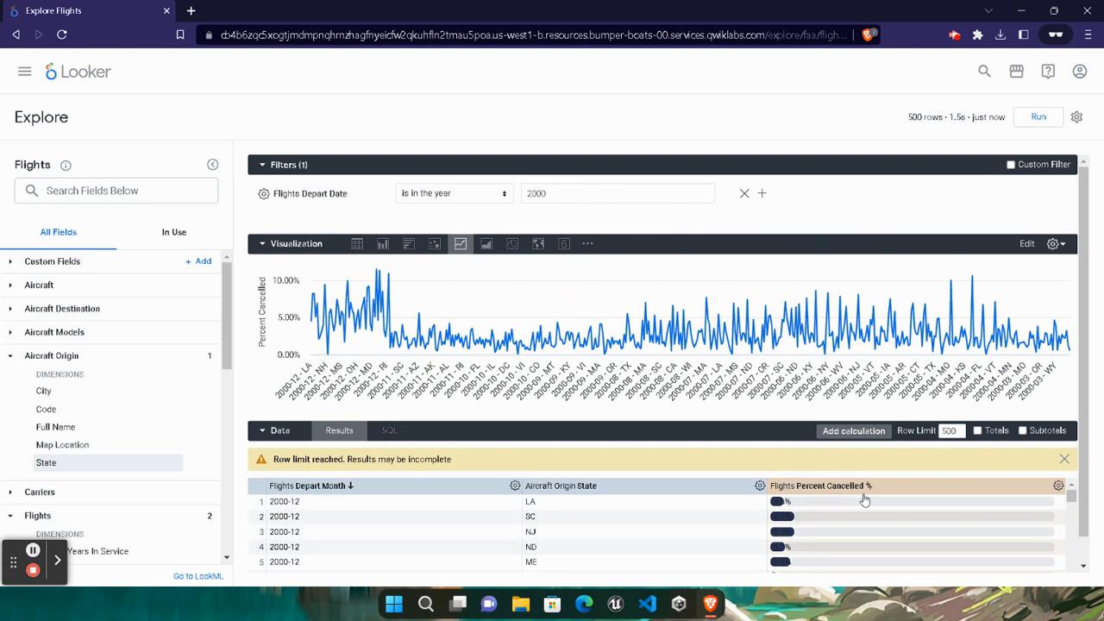
pyautogui.click(819, 486)
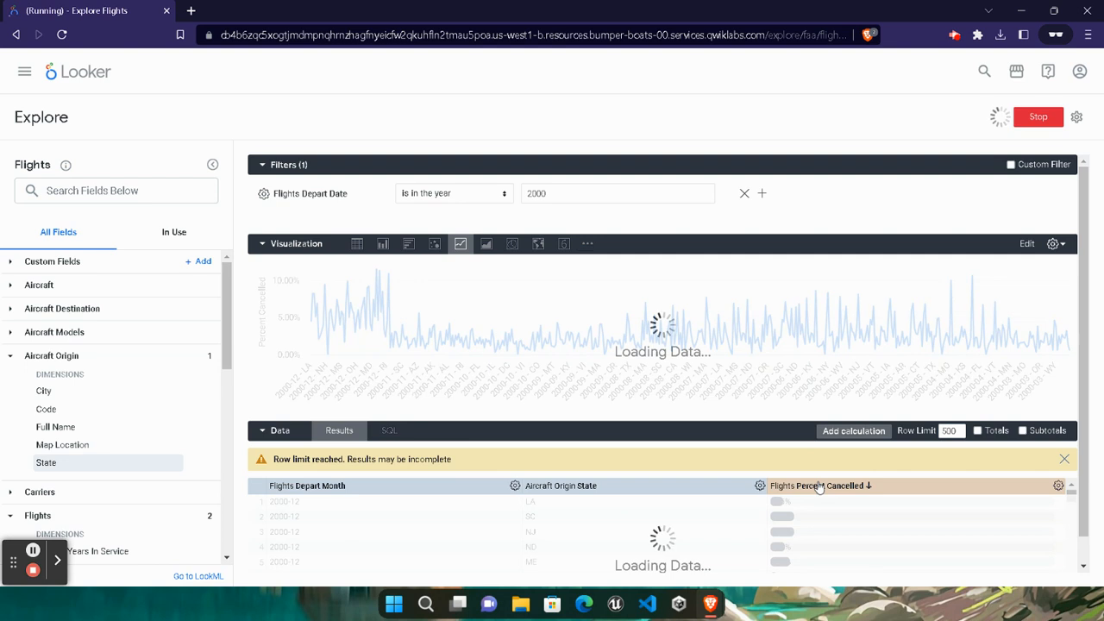
pyautogui.scroll(-1, 807, 479)
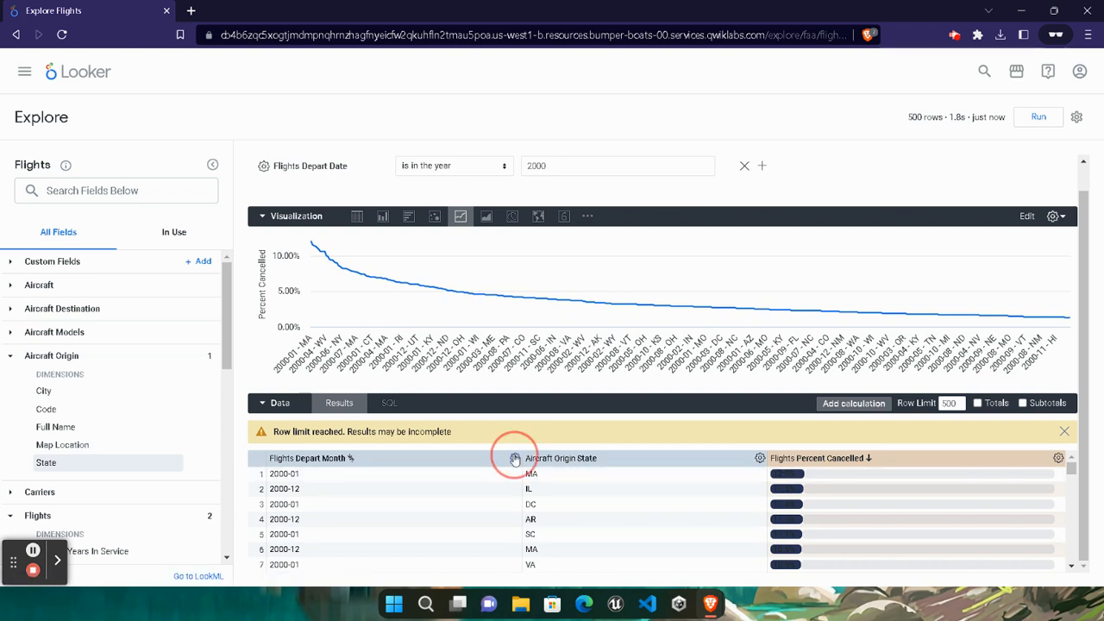
# Step: Remove the Depart Month column from the results and rerun the query
pyautogui.click(514, 458)
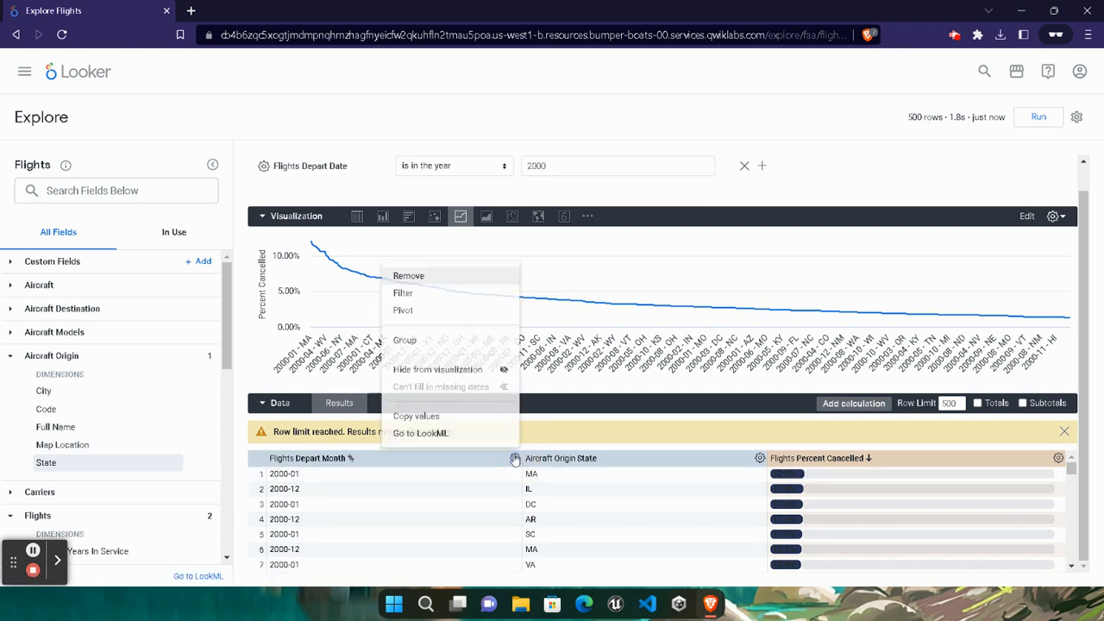
pyautogui.click(454, 276)
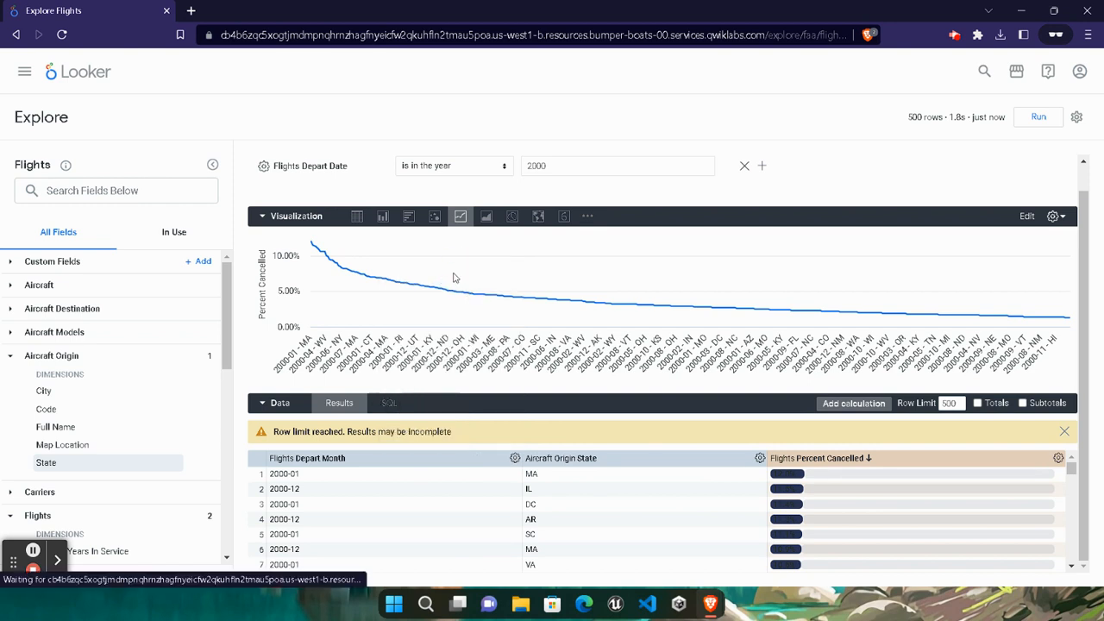
pyautogui.click(1032, 118)
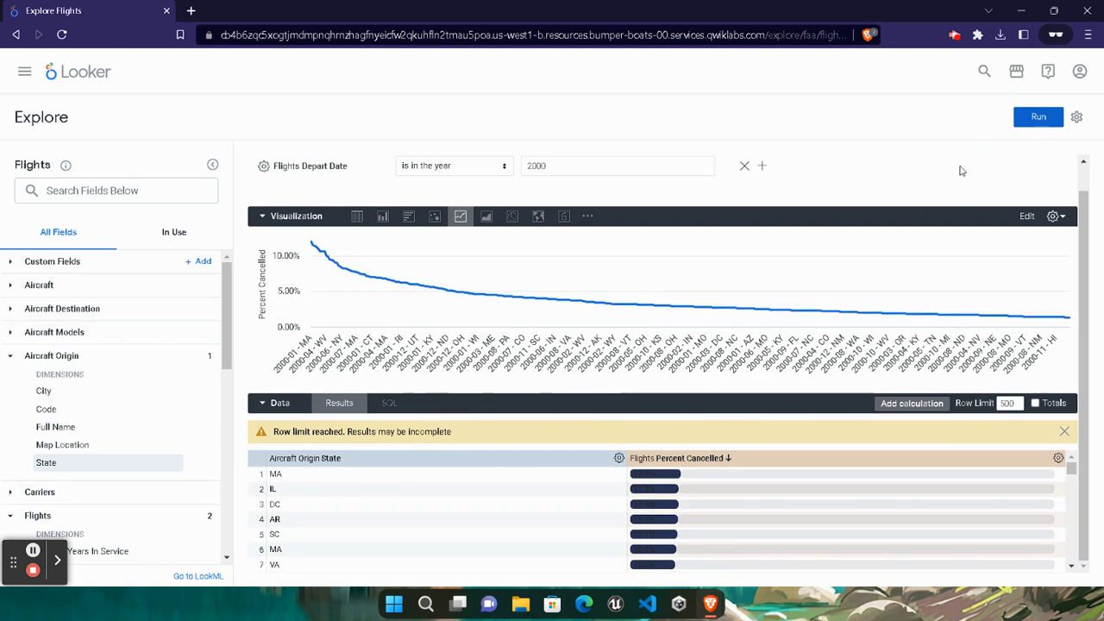
pyautogui.click(1038, 116)
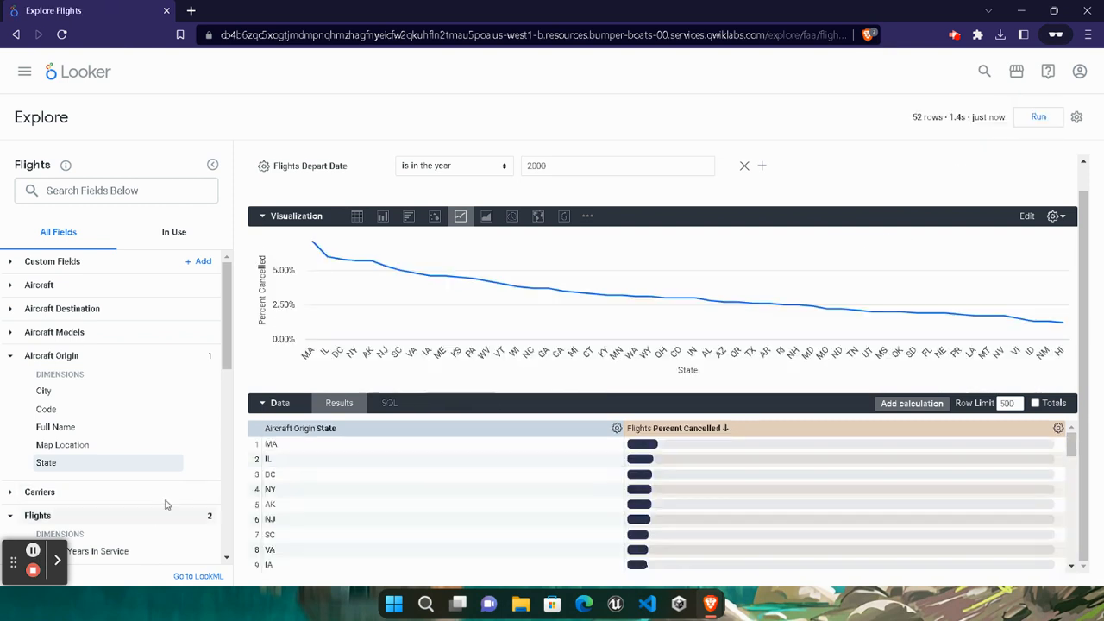
# Step: Start saving the query as a Look
pyautogui.click(1077, 116)
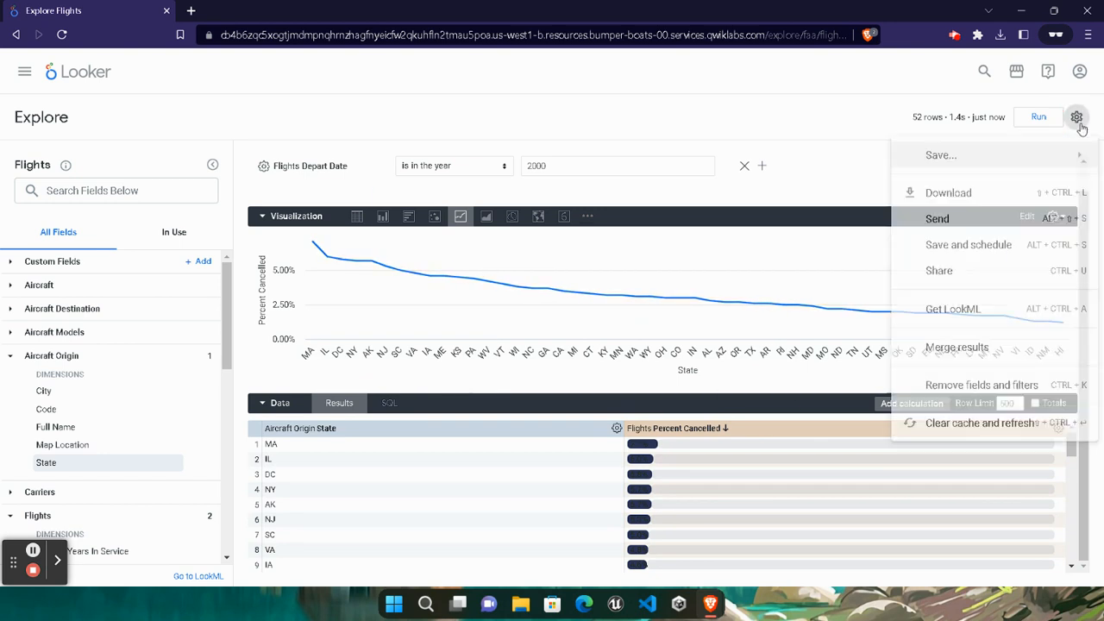
pyautogui.click(978, 160)
pyautogui.click(755, 206)
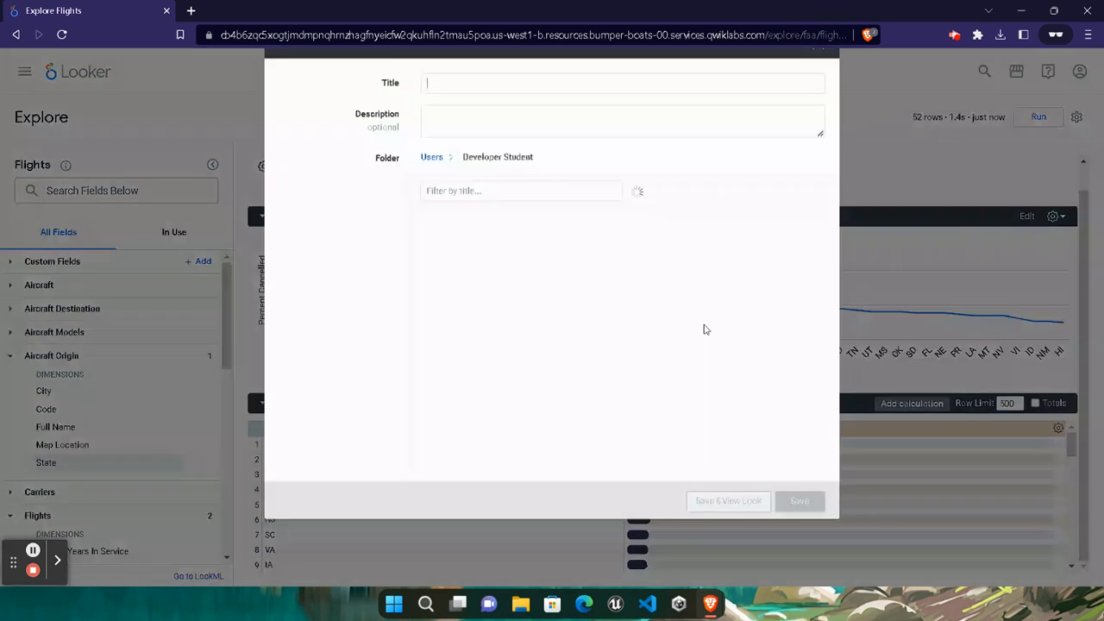
# Step: Switch to the lab page and copy the Look title "Percent of Flights Cancelled by State in 2000" from the Task 2 instructions
pyautogui.moveTo(709, 604)
pyautogui.click(565, 536)
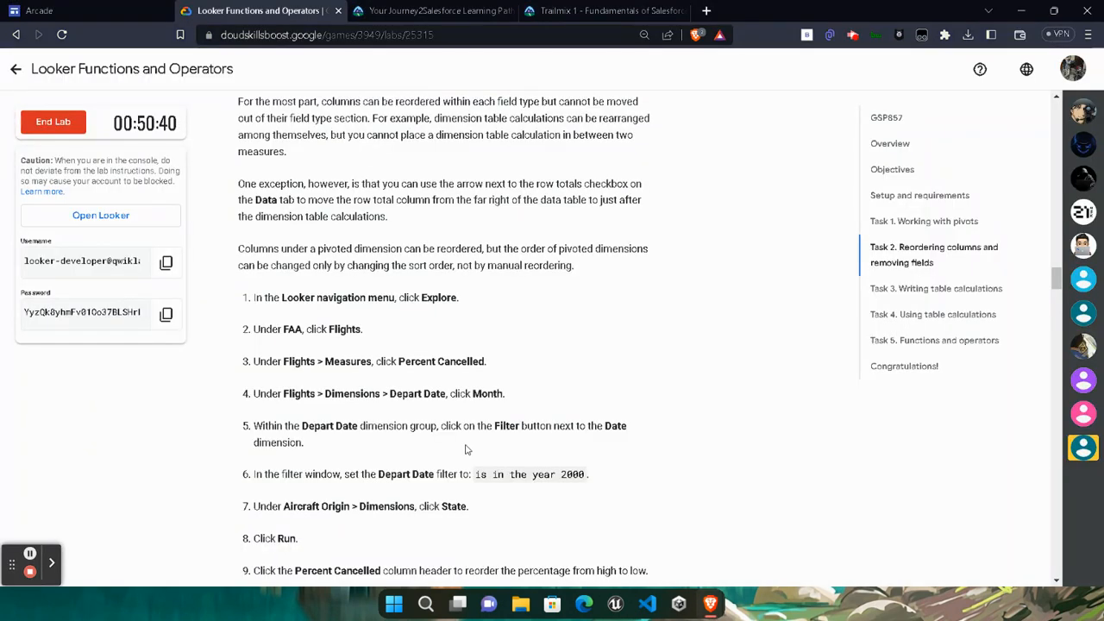
pyautogui.scroll(-2, 466, 448)
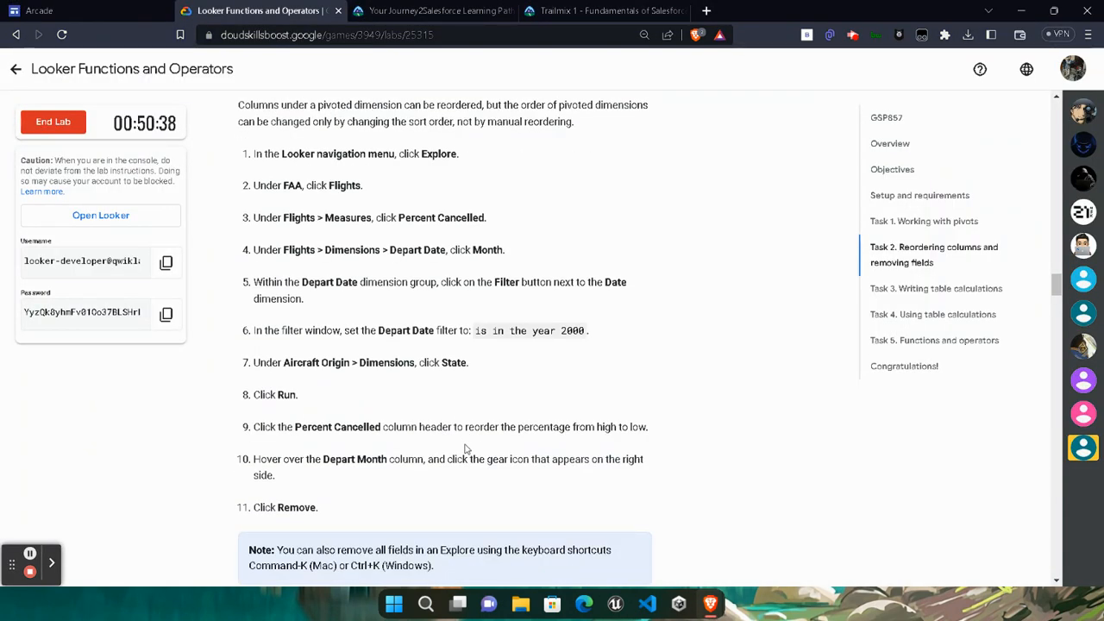
pyautogui.scroll(-5, 465, 448)
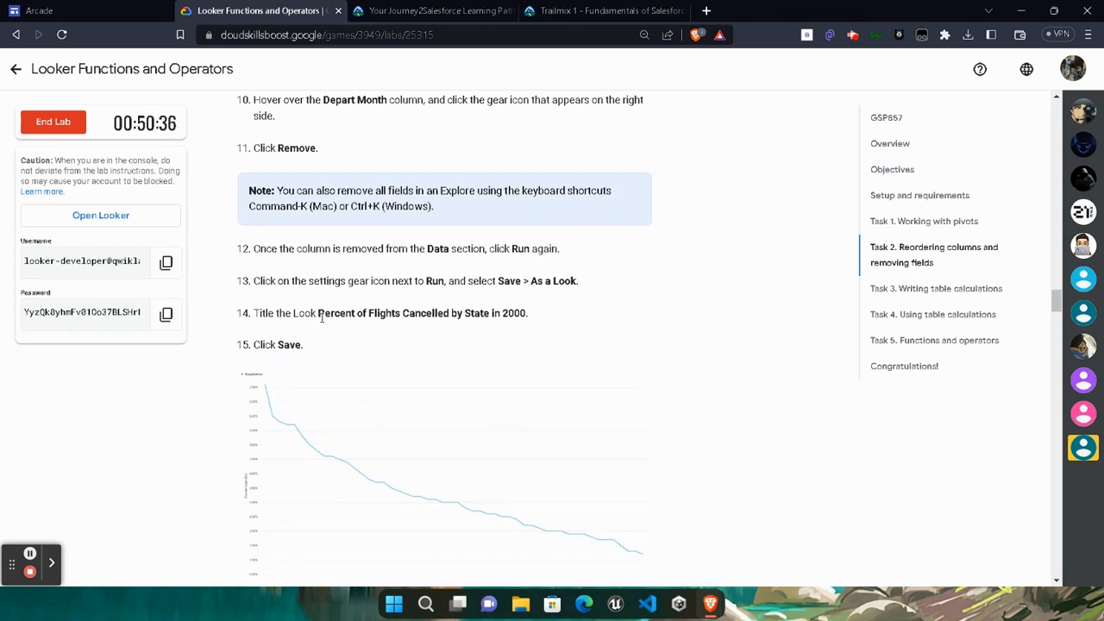
pyautogui.moveTo(319, 313); pyautogui.dragTo(526, 315)
pyautogui.hotkey('ctrl', 'c')
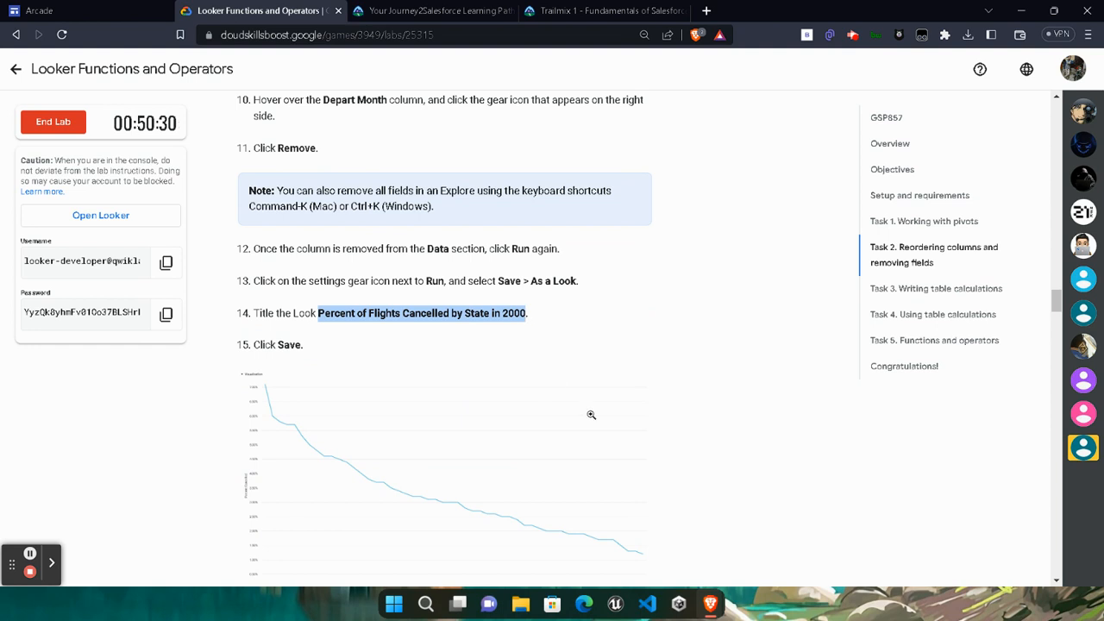
# Step: Return to Looker, title the Look "Percent of Flights Cancelled by State in 2000" and save it in the Developer Student folder
pyautogui.moveTo(709, 603)
pyautogui.click(959, 514)
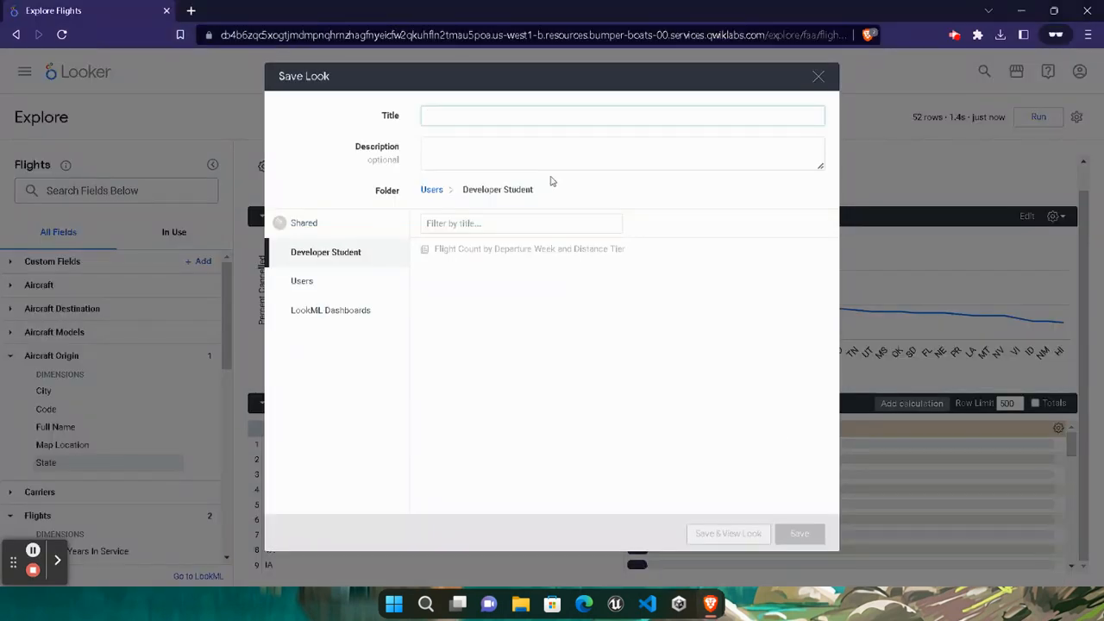
pyautogui.hotkey('ctrl', 'v')
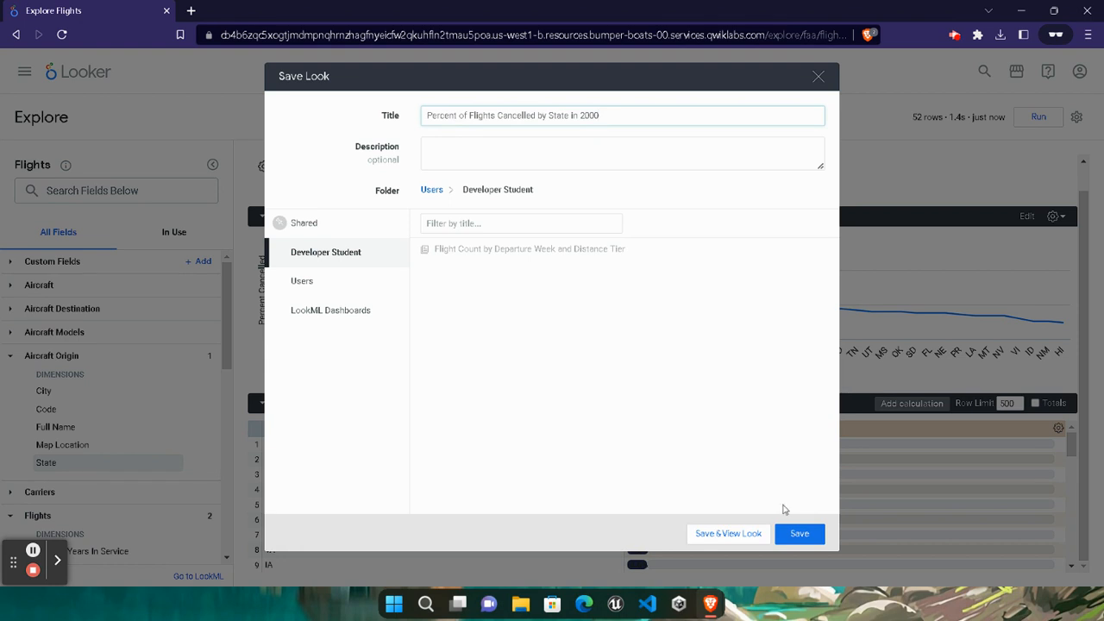
pyautogui.click(792, 532)
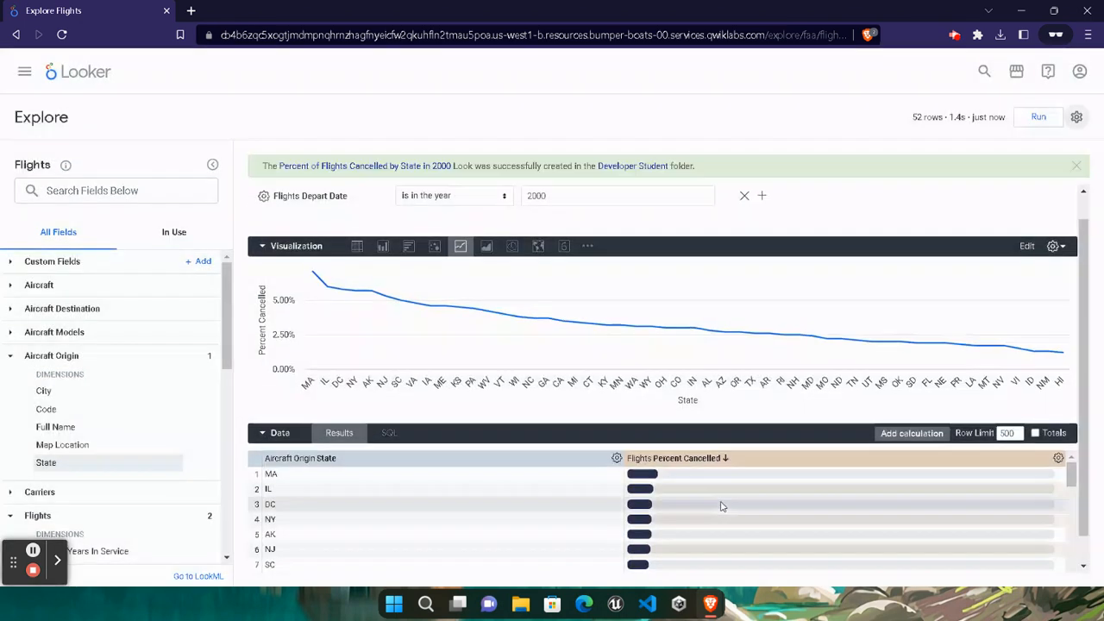
# Step: Switch to the lab page and check the progress of the Reordering columns and removing fields objective
pyautogui.moveTo(709, 603)
pyautogui.click(582, 544)
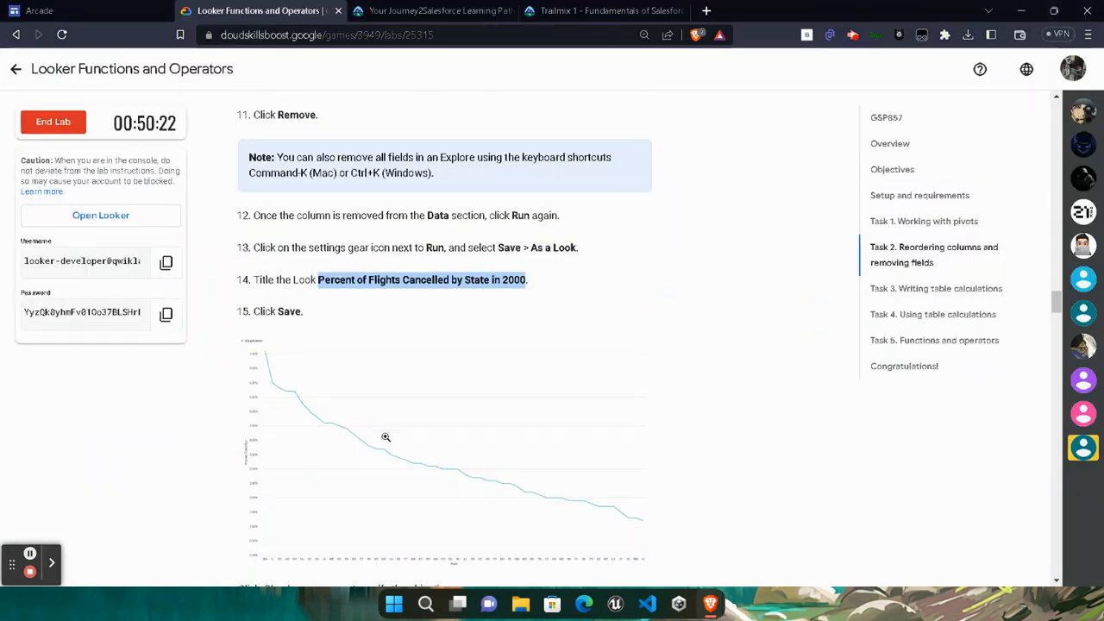
pyautogui.scroll(-5, 382, 435)
pyautogui.scroll(1, 386, 355)
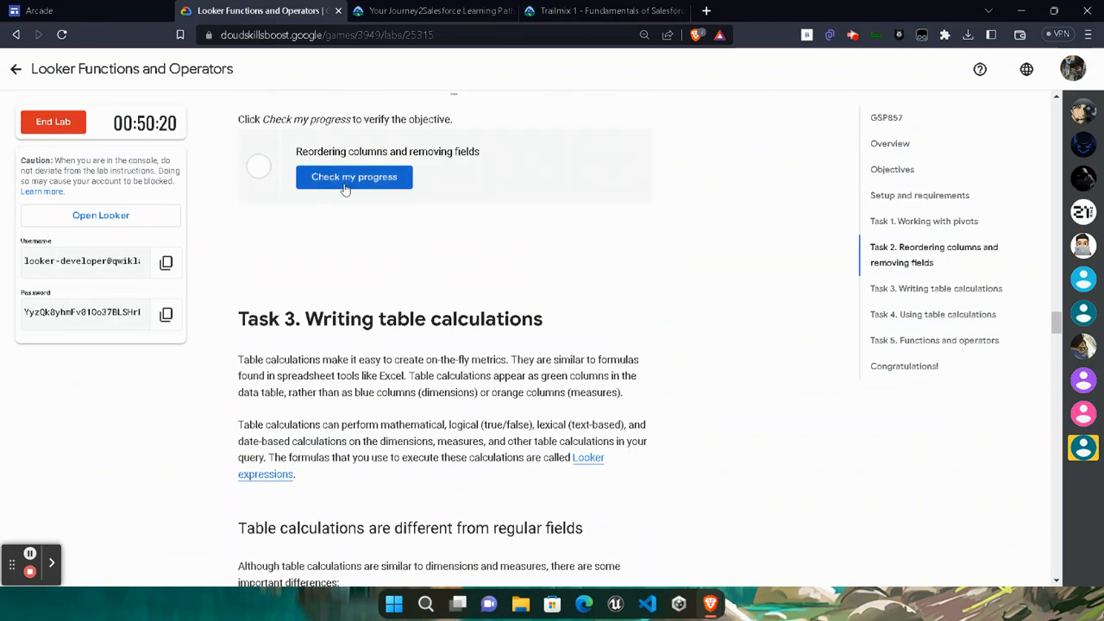
pyautogui.click(353, 177)
pyautogui.scroll(3, 362, 276)
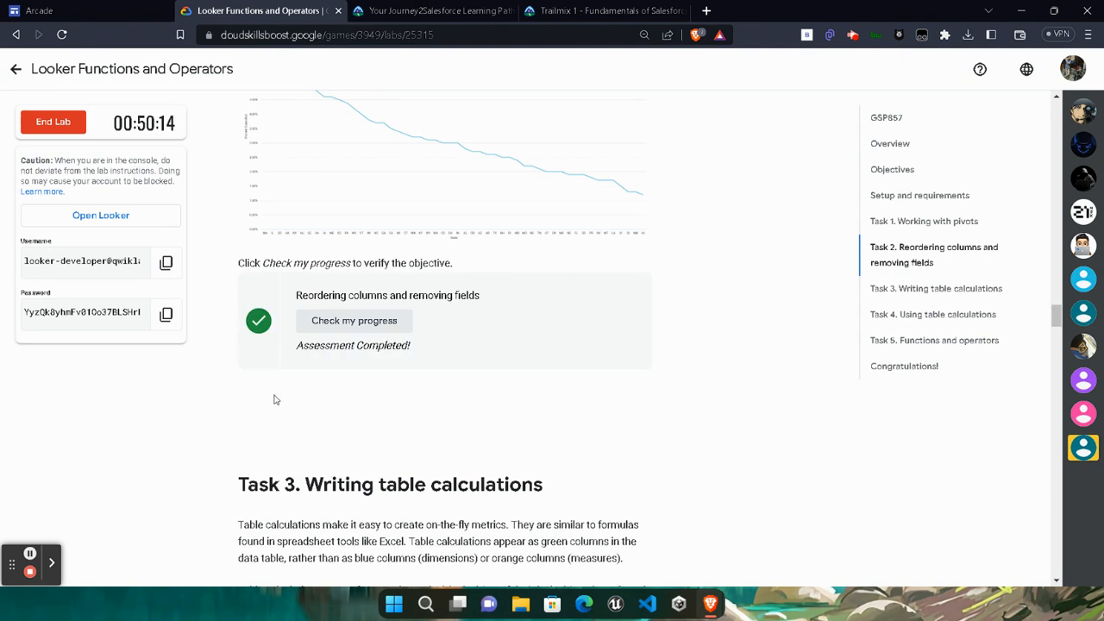
pyautogui.moveTo(298, 347); pyautogui.dragTo(418, 350)
pyautogui.click(403, 465)
# Step: Consult the lab's Task 3 map visualization instructions and open a fresh FAA Flights Explore in Looker
pyautogui.scroll(-9, 406, 461)
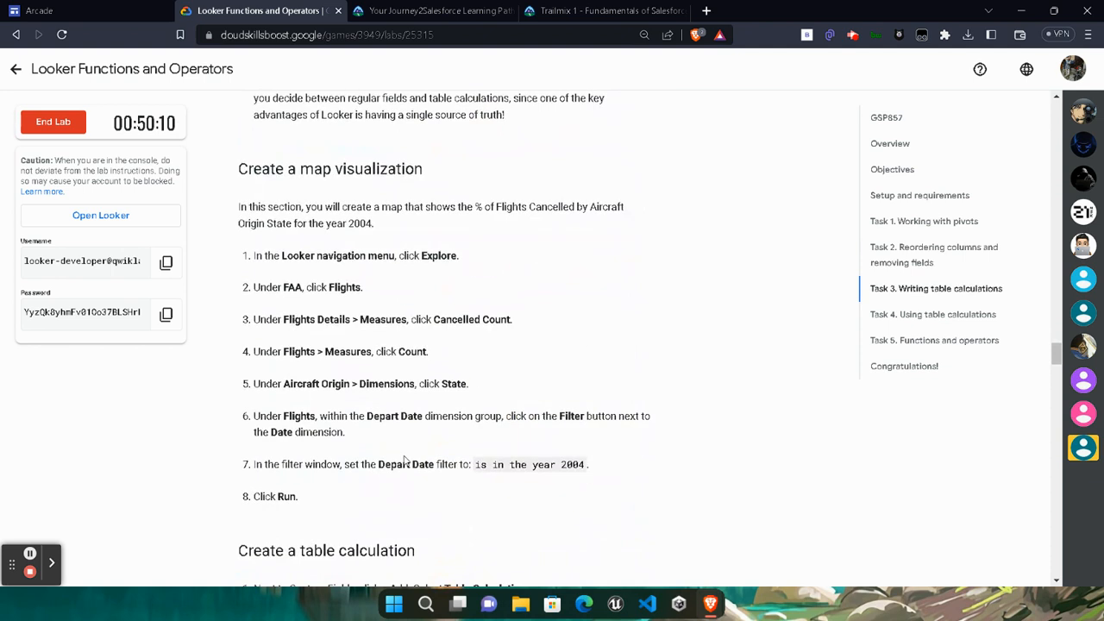
pyautogui.moveTo(723, 611)
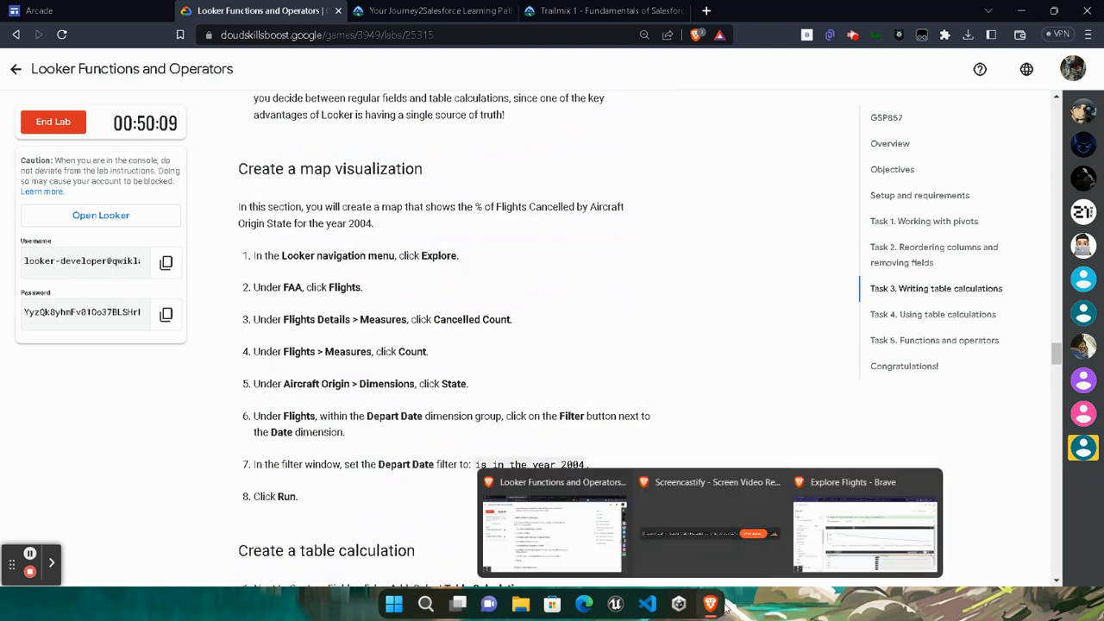
pyautogui.click(866, 526)
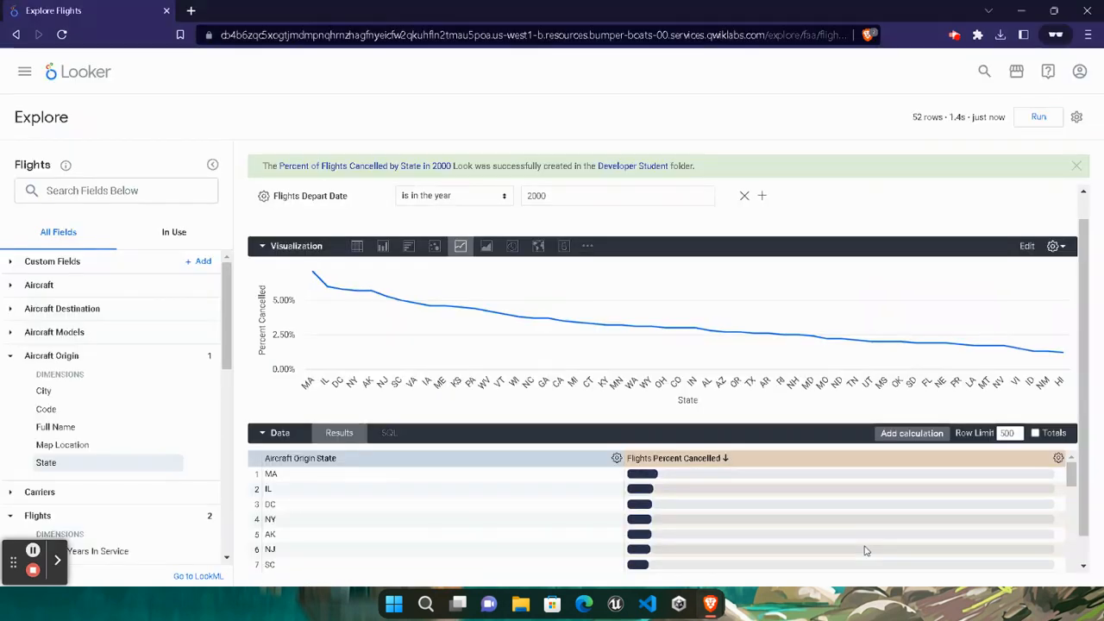
pyautogui.click(88, 78)
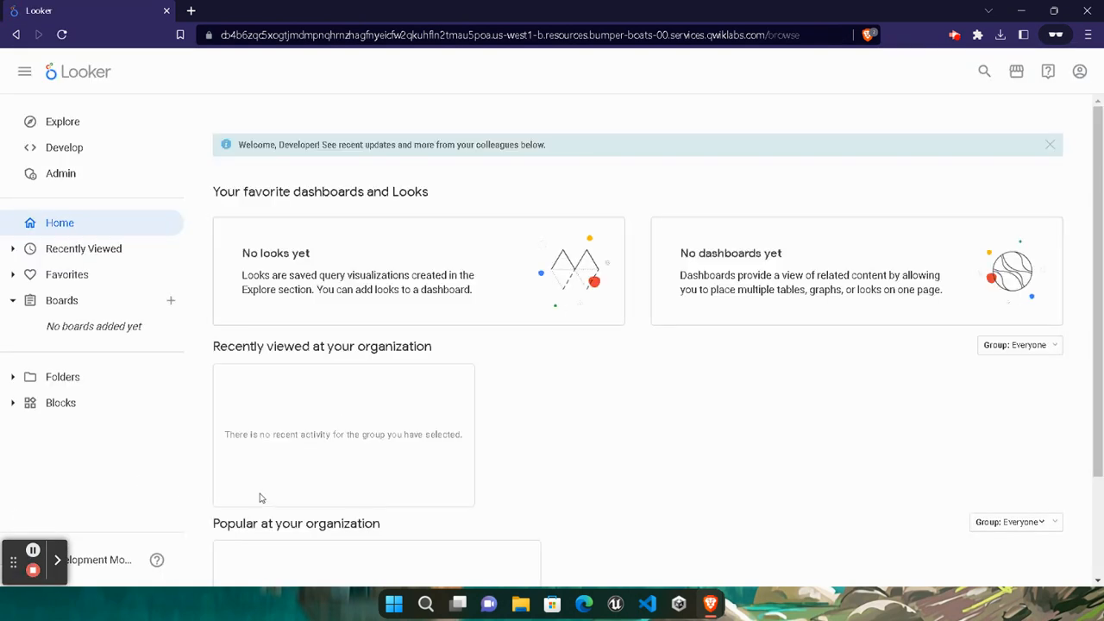
pyautogui.click(89, 119)
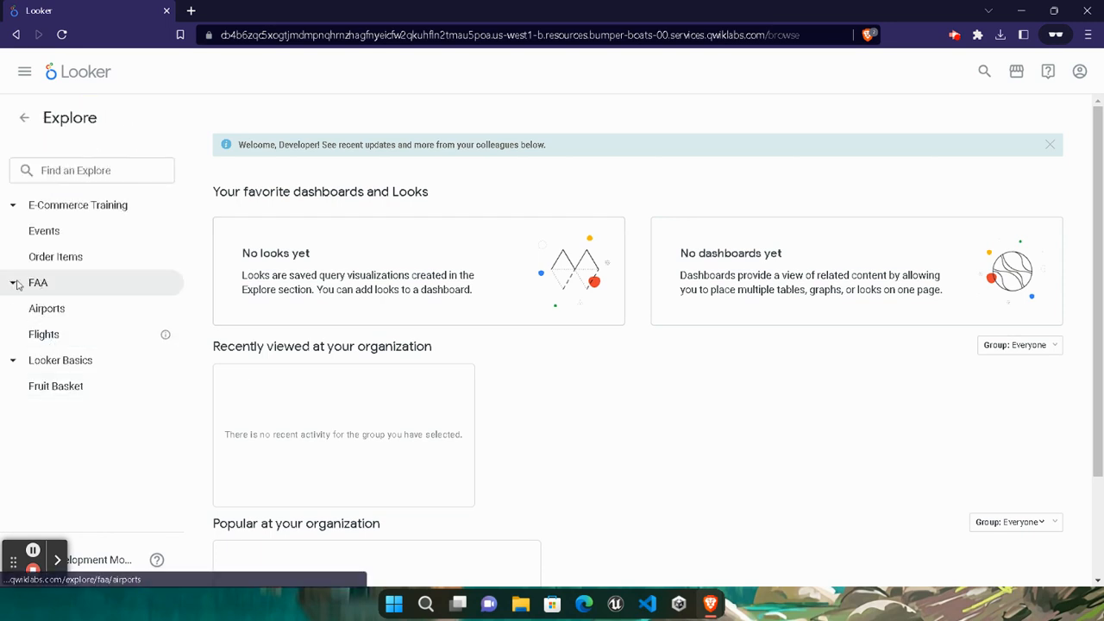
pyautogui.click(49, 334)
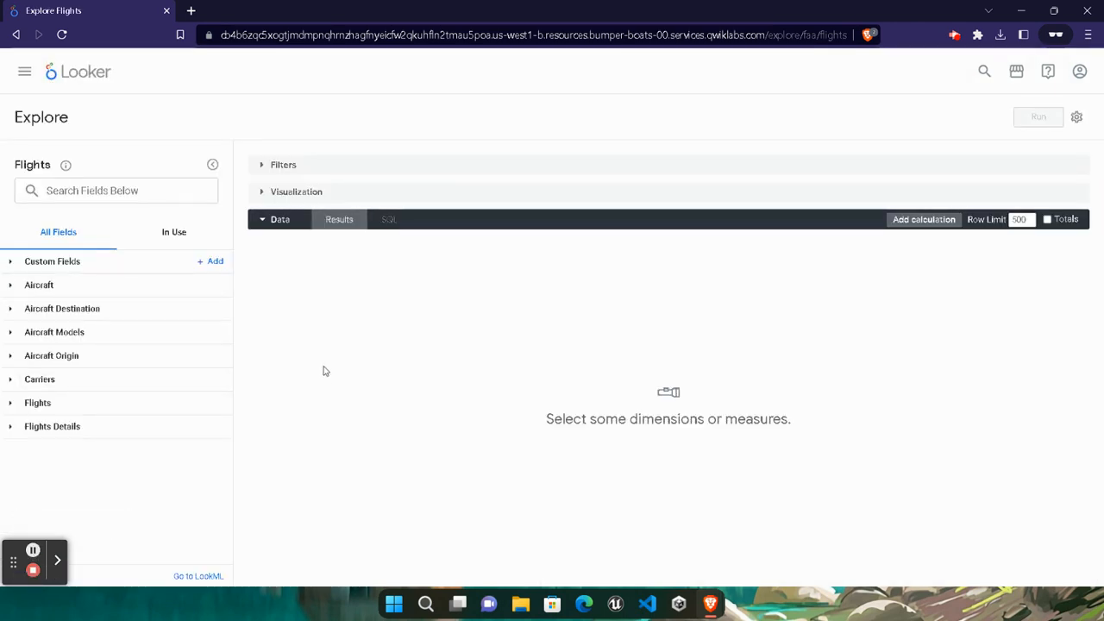
# Step: Add the Cancelled Count measure from the Flights Details view to the query
pyautogui.click(12, 433)
pyautogui.scroll(-3, 81, 461)
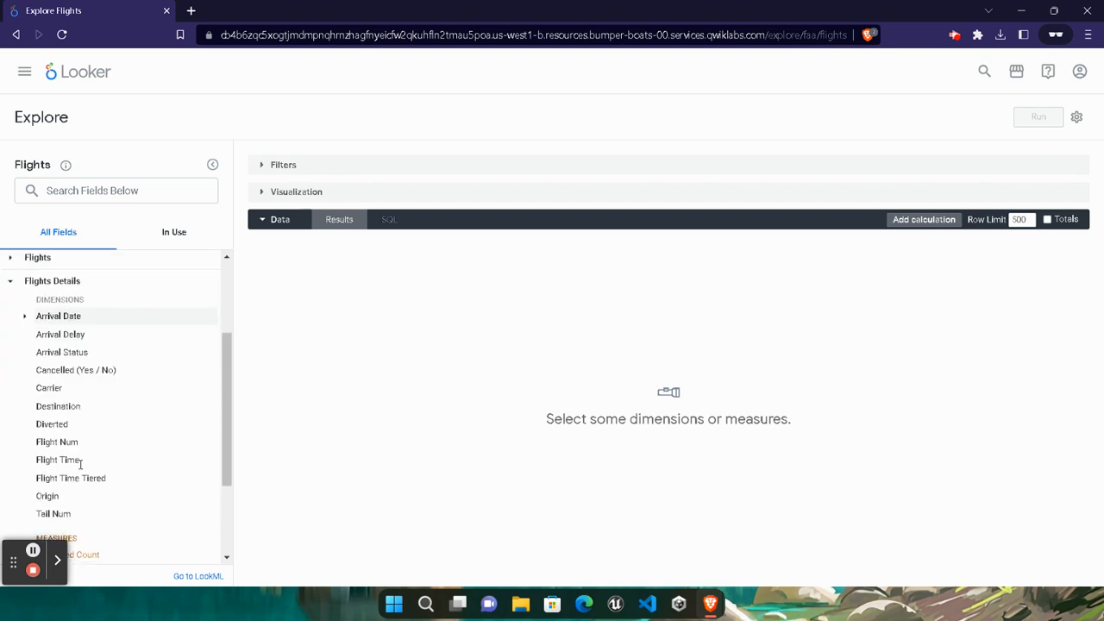
pyautogui.scroll(-3, 80, 463)
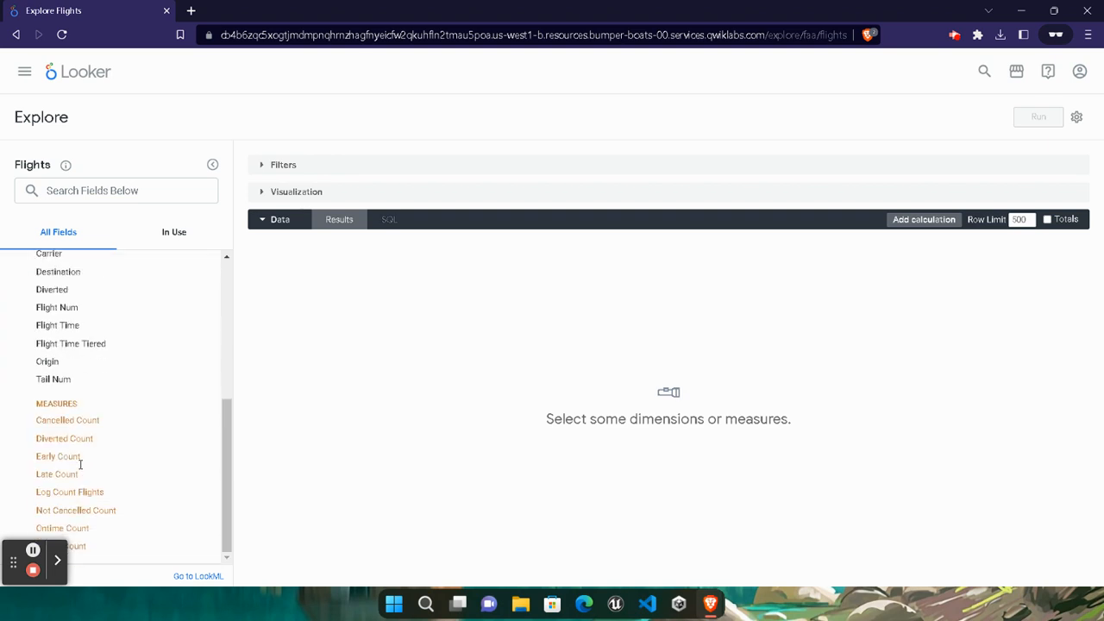
pyautogui.click(76, 421)
pyautogui.scroll(6, 76, 421)
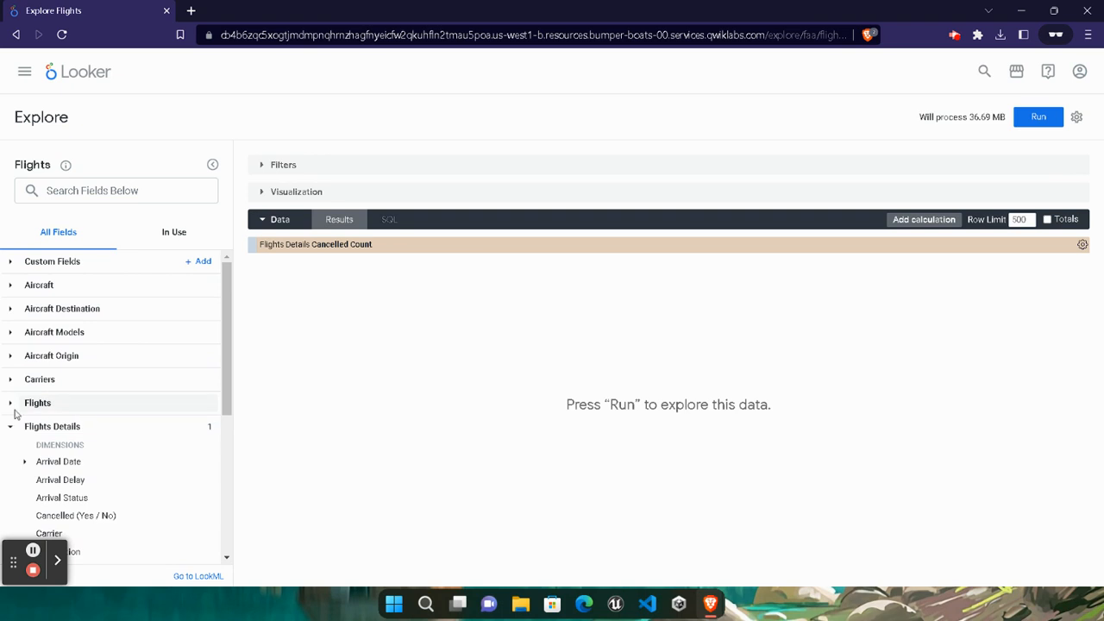
# Step: Add the Count measure from Flights and the State dimension from Aircraft Origin to the query
pyautogui.click(15, 410)
pyautogui.scroll(-3, 48, 457)
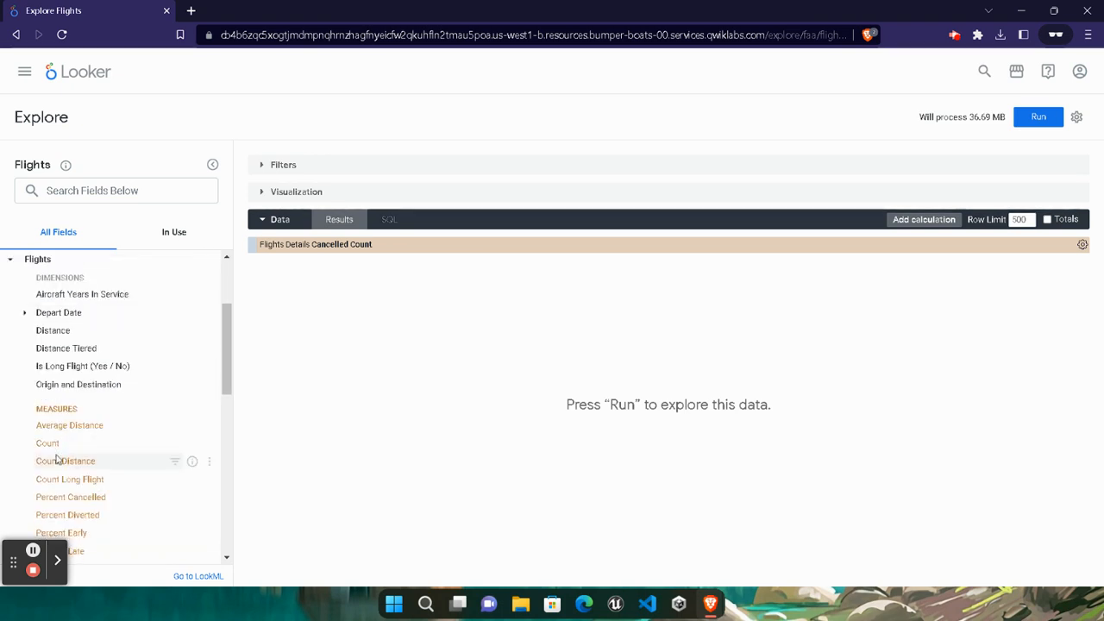
pyautogui.click(48, 443)
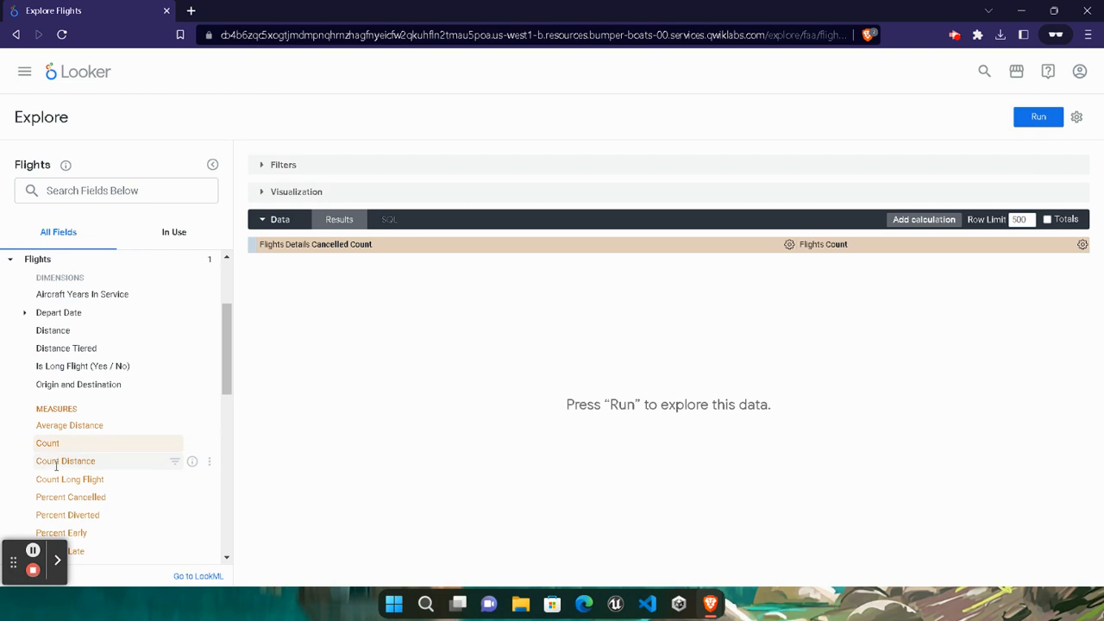
pyautogui.scroll(3, 56, 466)
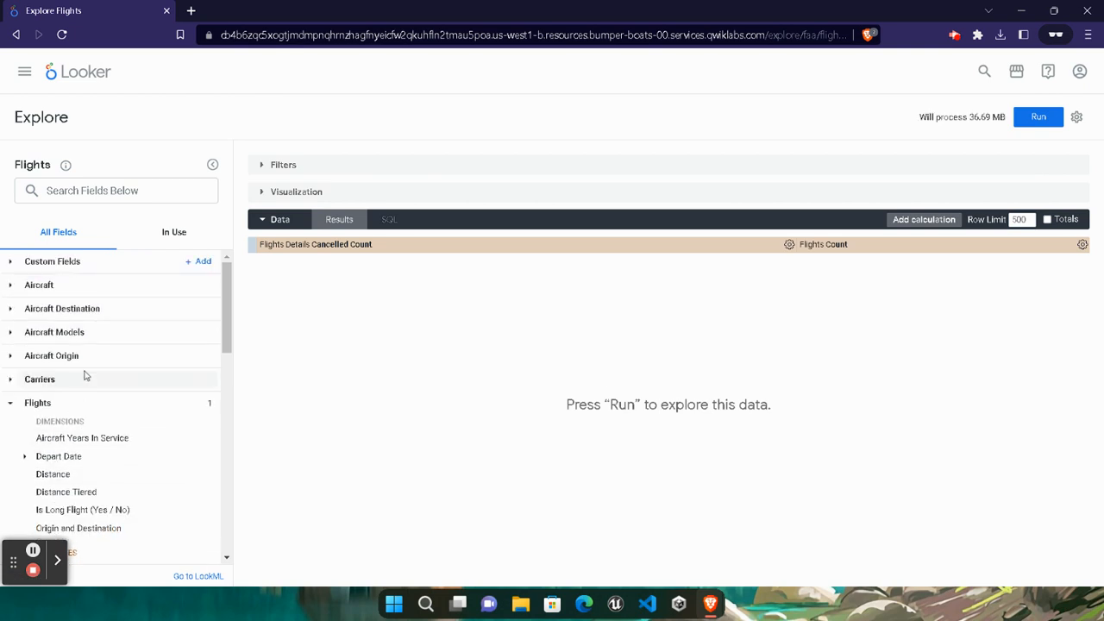
pyautogui.click(49, 356)
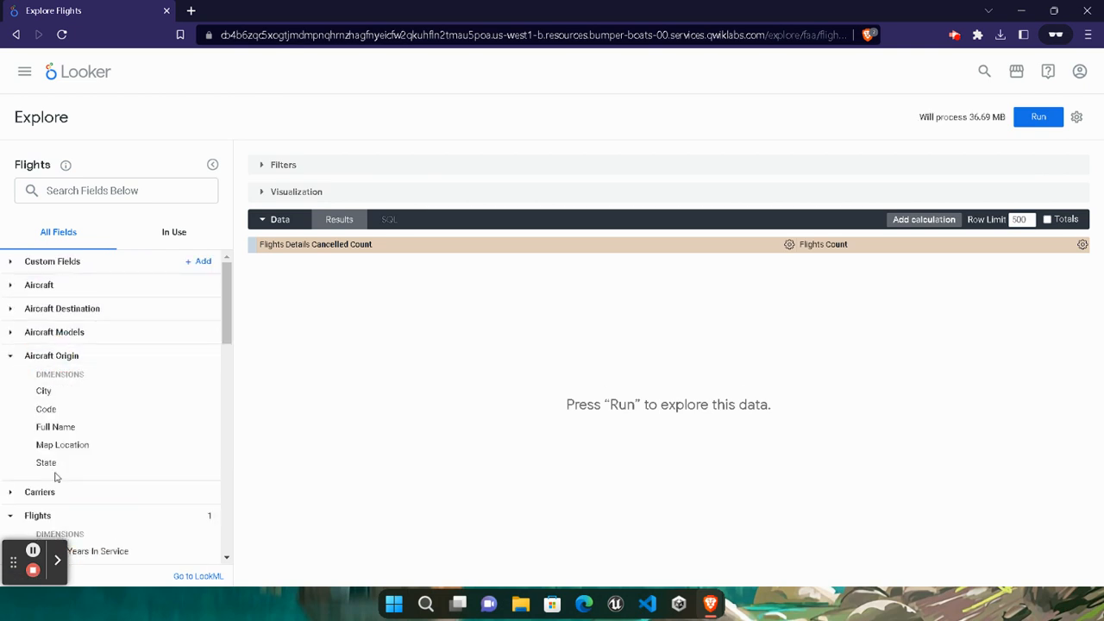
pyautogui.click(46, 463)
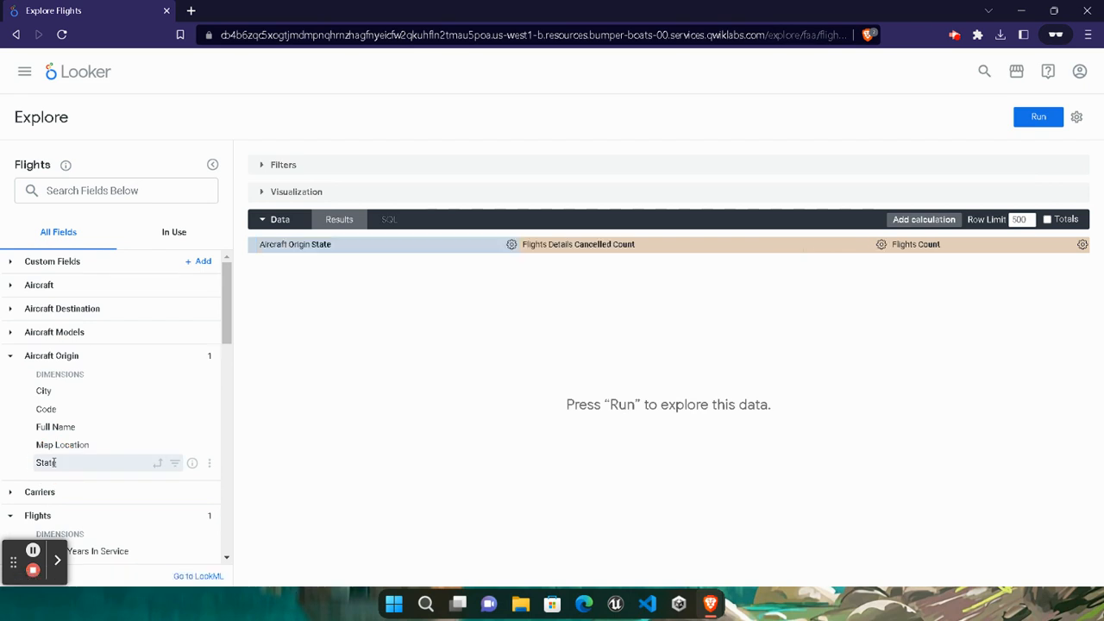
# Step: Filter the query on the Flights Depart Date being in the year 2004 and run it
pyautogui.scroll(-3, 26, 513)
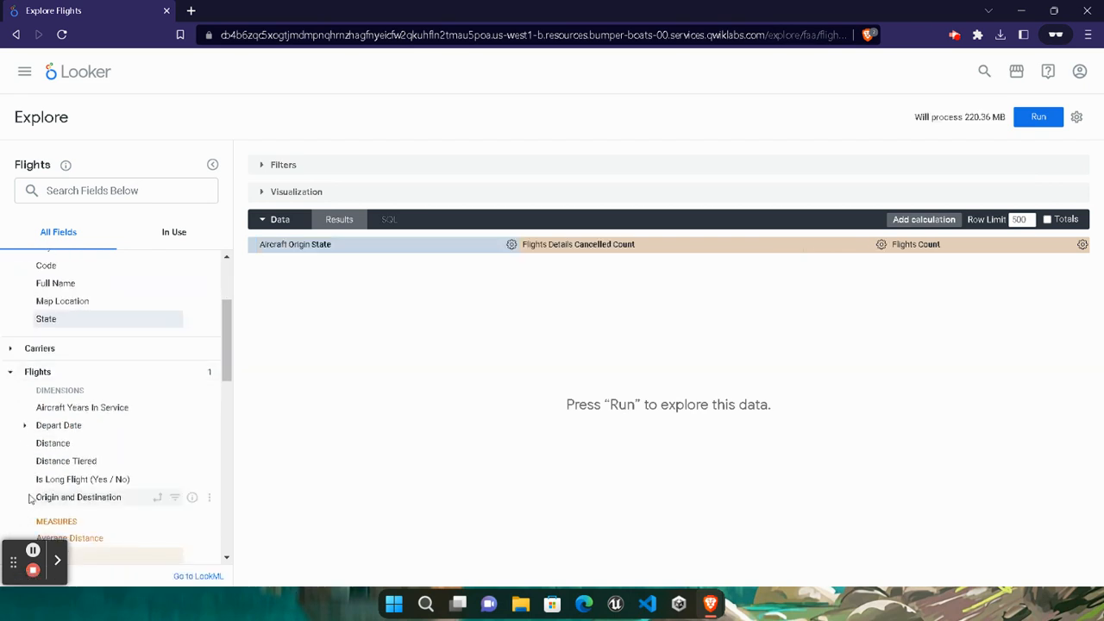
pyautogui.click(57, 425)
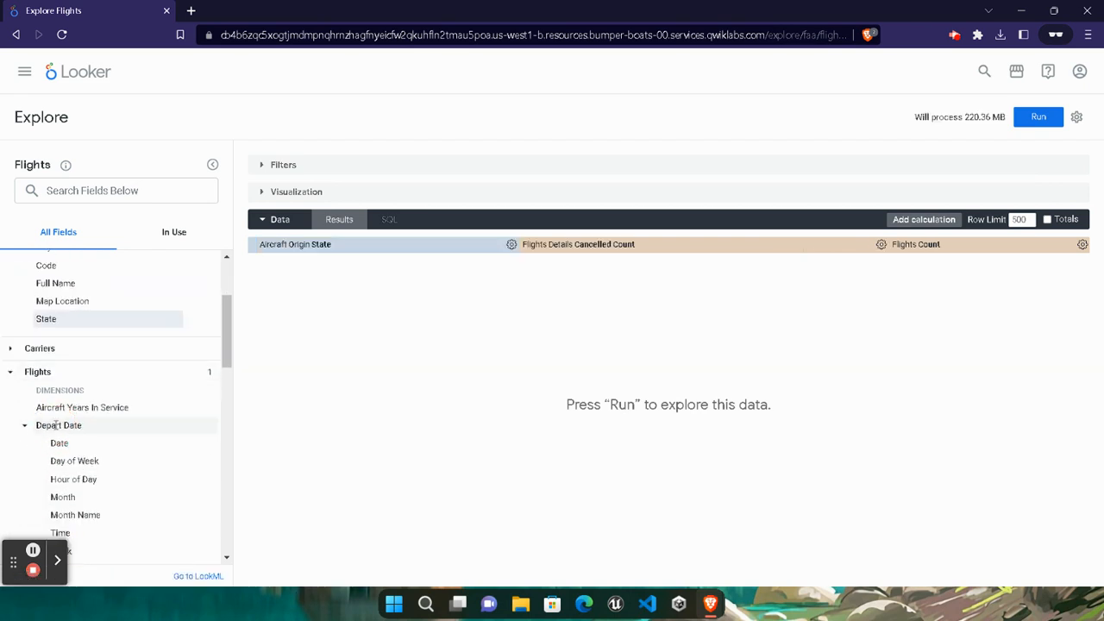
pyautogui.scroll(-3, 59, 444)
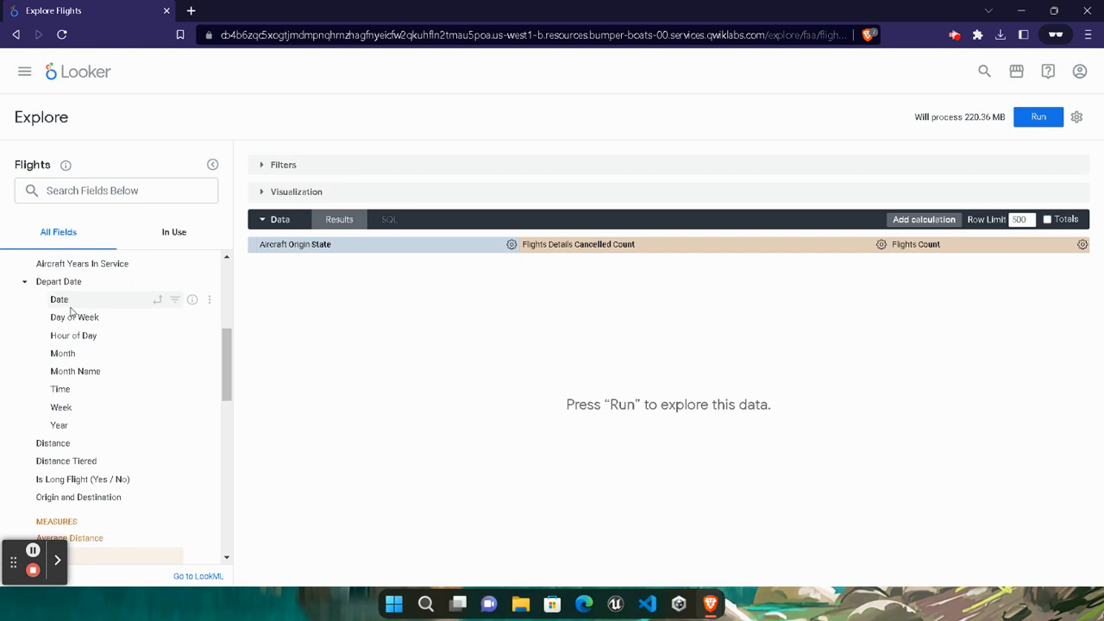
pyautogui.click(174, 302)
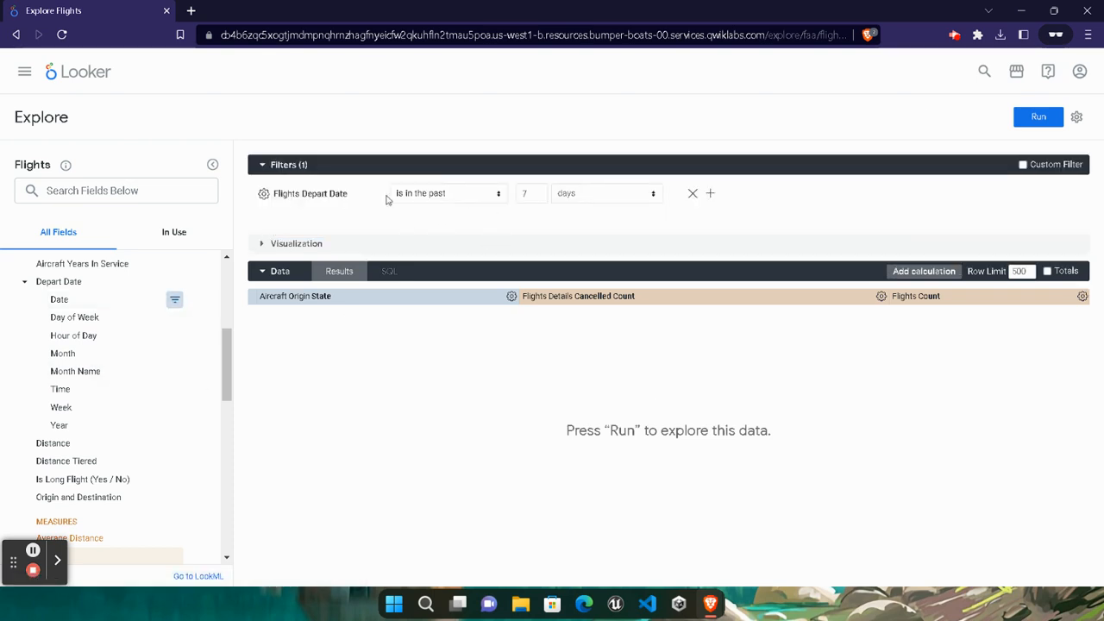
pyautogui.click(407, 189)
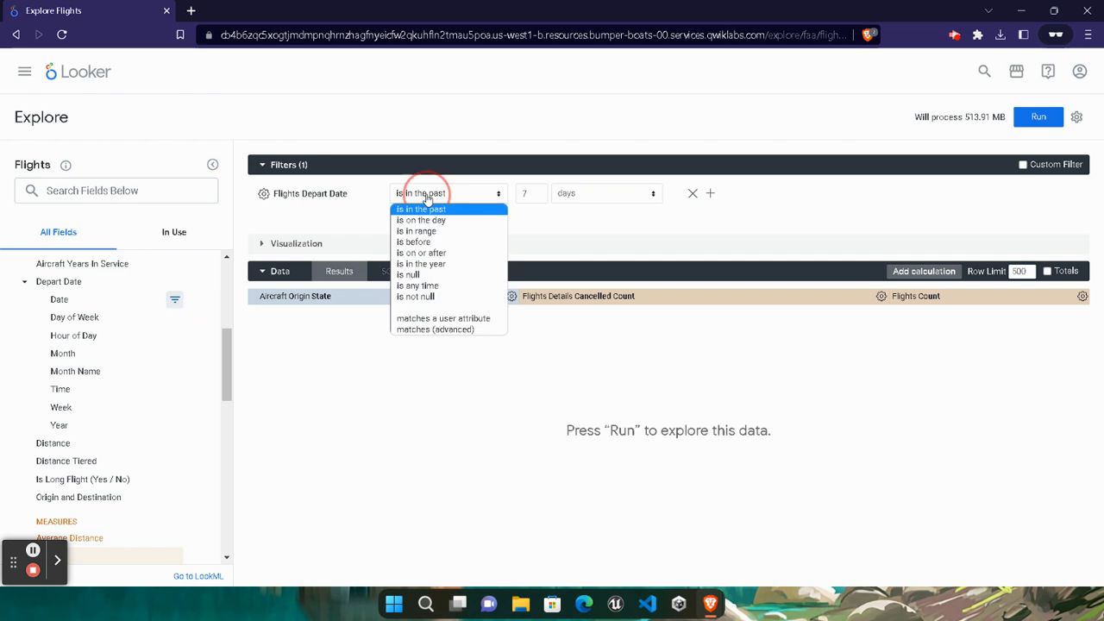
pyautogui.click(444, 264)
pyautogui.click(591, 193)
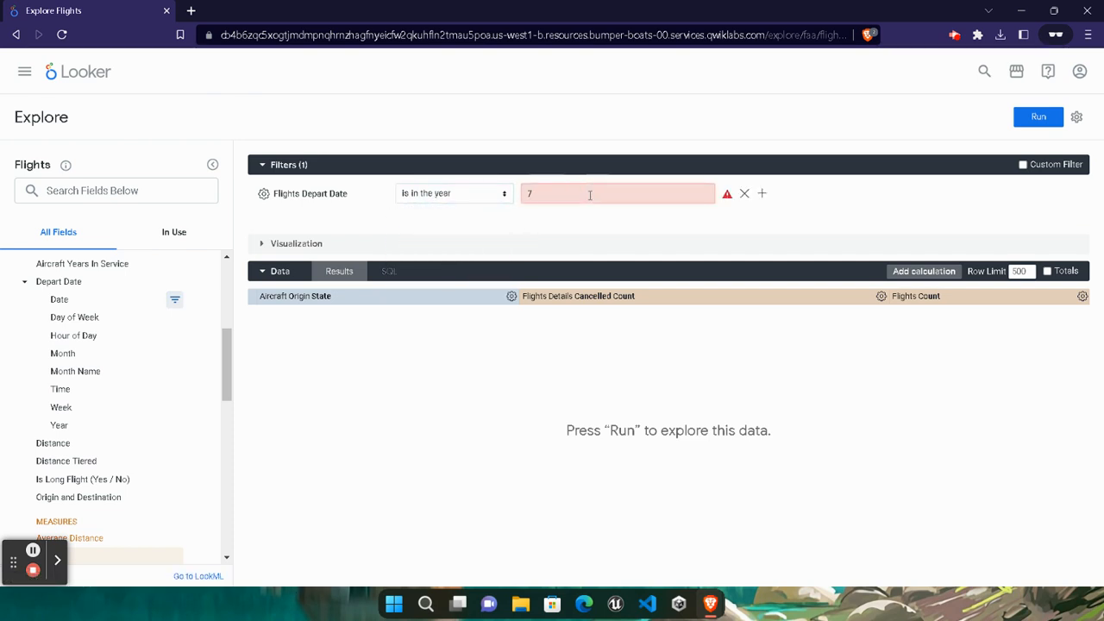
pyautogui.write('2004')
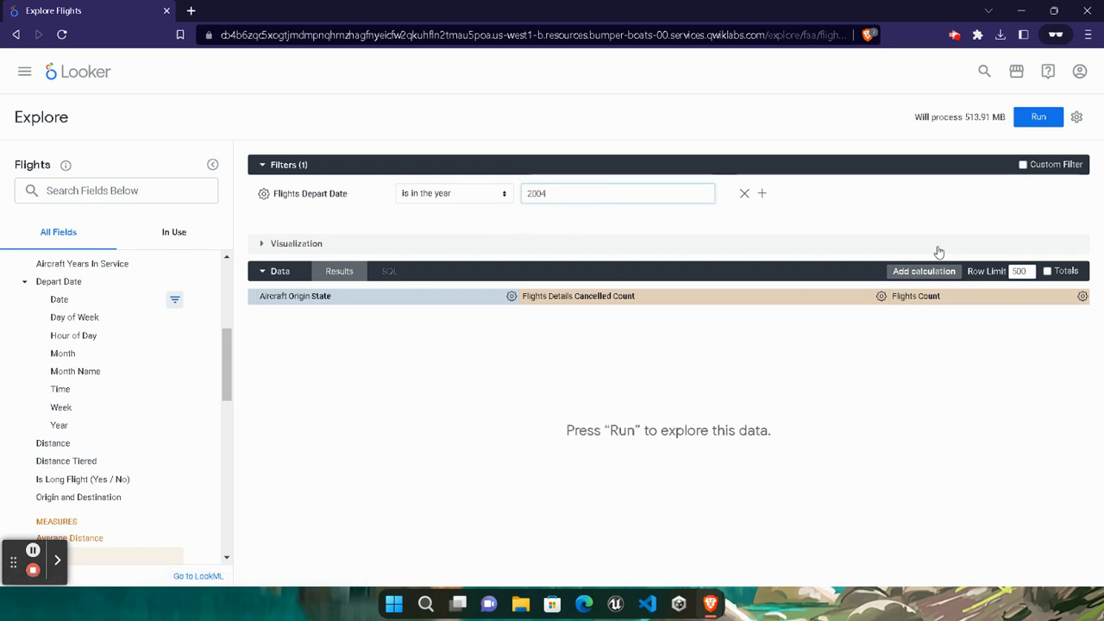
pyautogui.click(1032, 122)
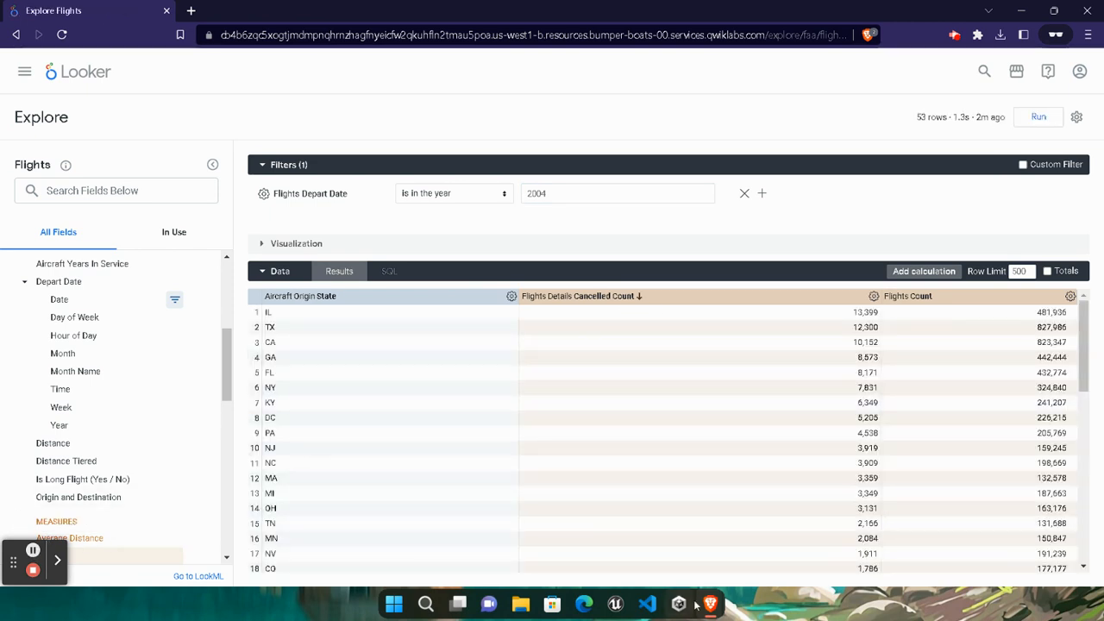
# Step: Switch to the lab page and copy the table calculation expression given in Task 3
pyautogui.moveTo(714, 612)
pyautogui.click(552, 527)
pyautogui.scroll(-5, 517, 500)
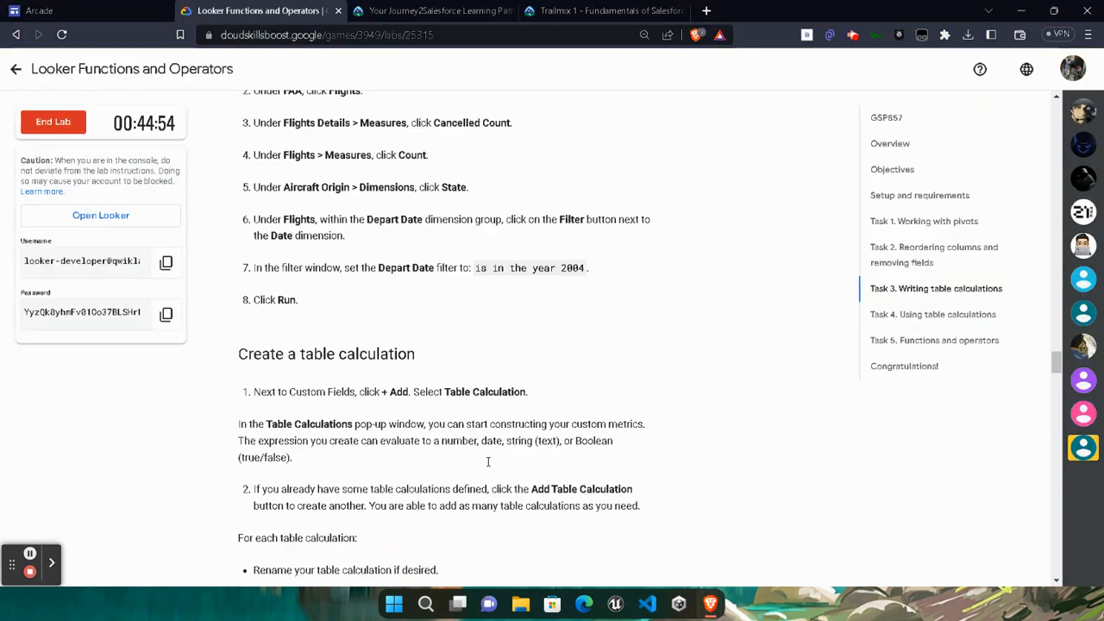
pyautogui.scroll(-4, 489, 465)
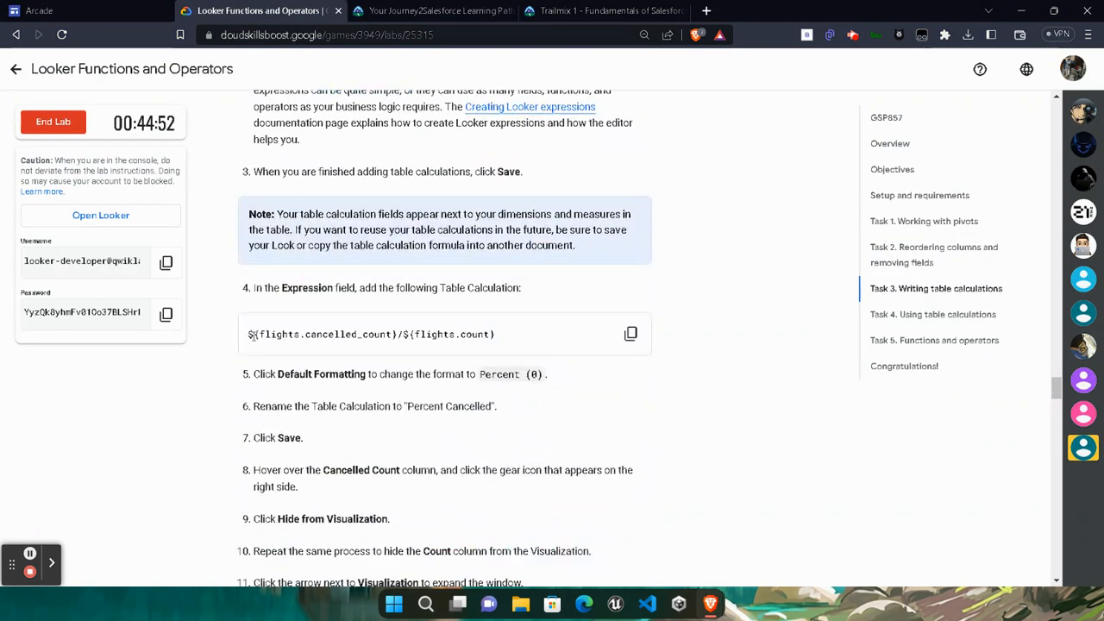
pyautogui.click(631, 334)
pyautogui.moveTo(710, 607)
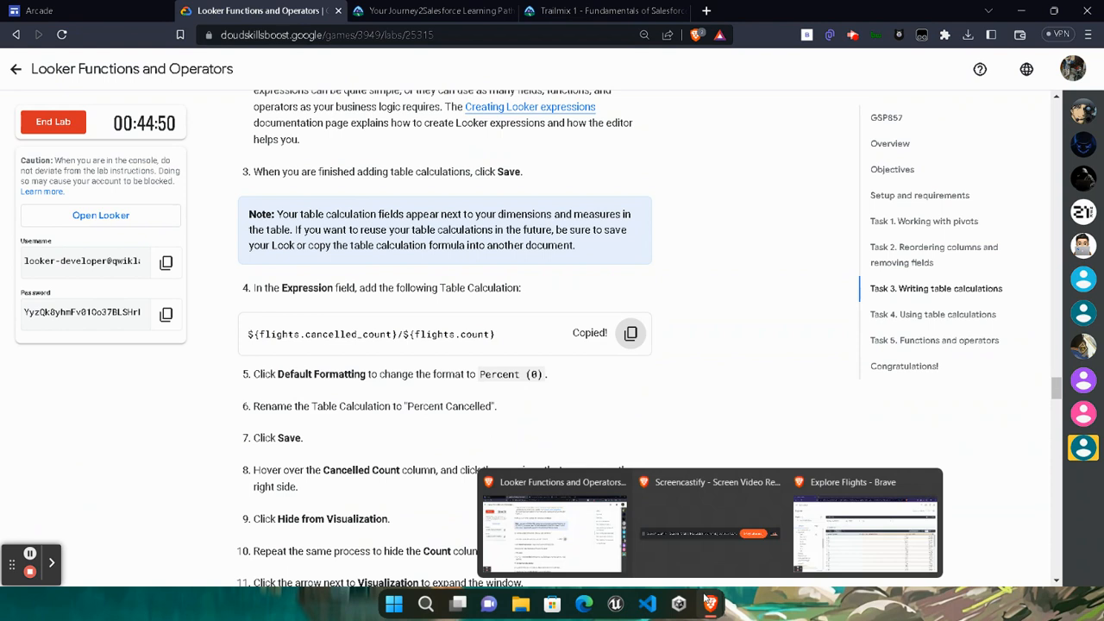
# Step: Return to Looker and save a table calculation with the custom expression ${flights.cancelled_count}/${flights.count}
pyautogui.click(856, 543)
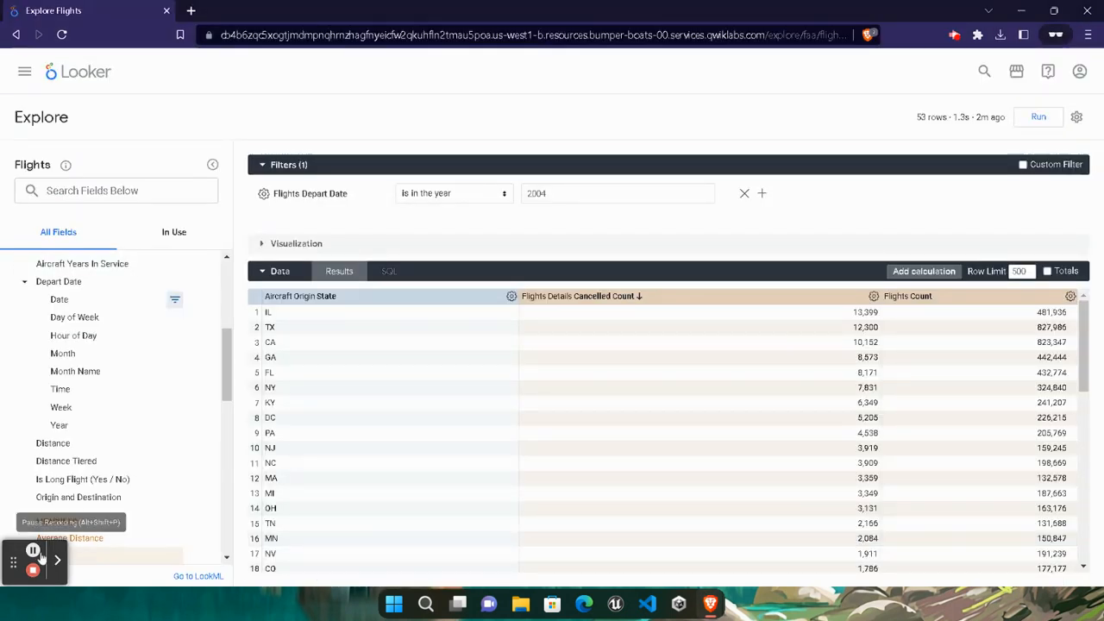
pyautogui.scroll(4, 113, 491)
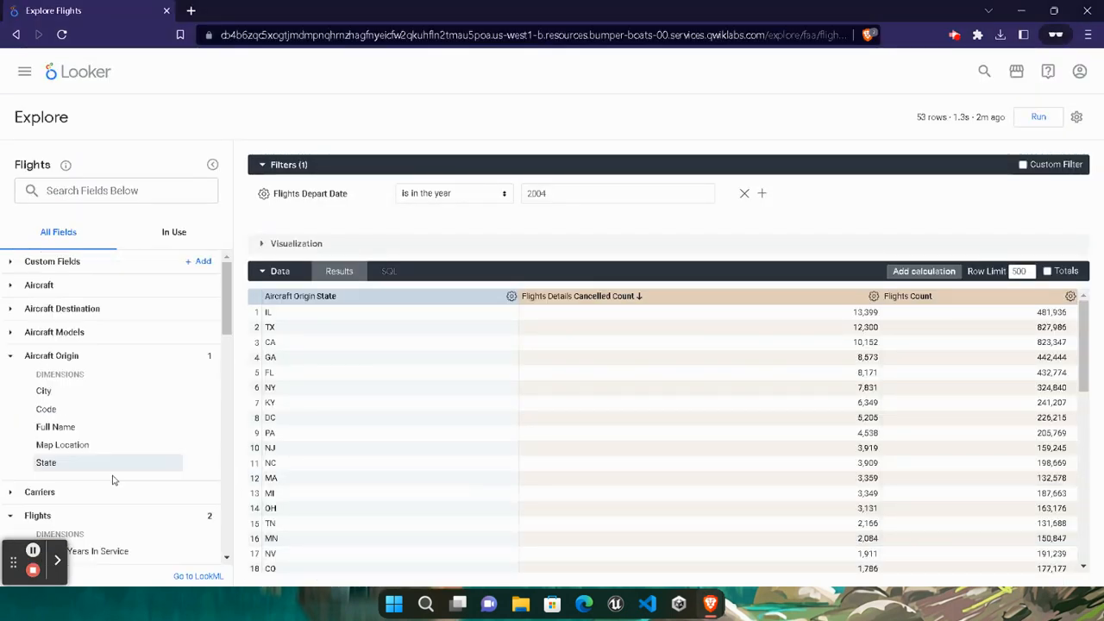
pyautogui.click(213, 264)
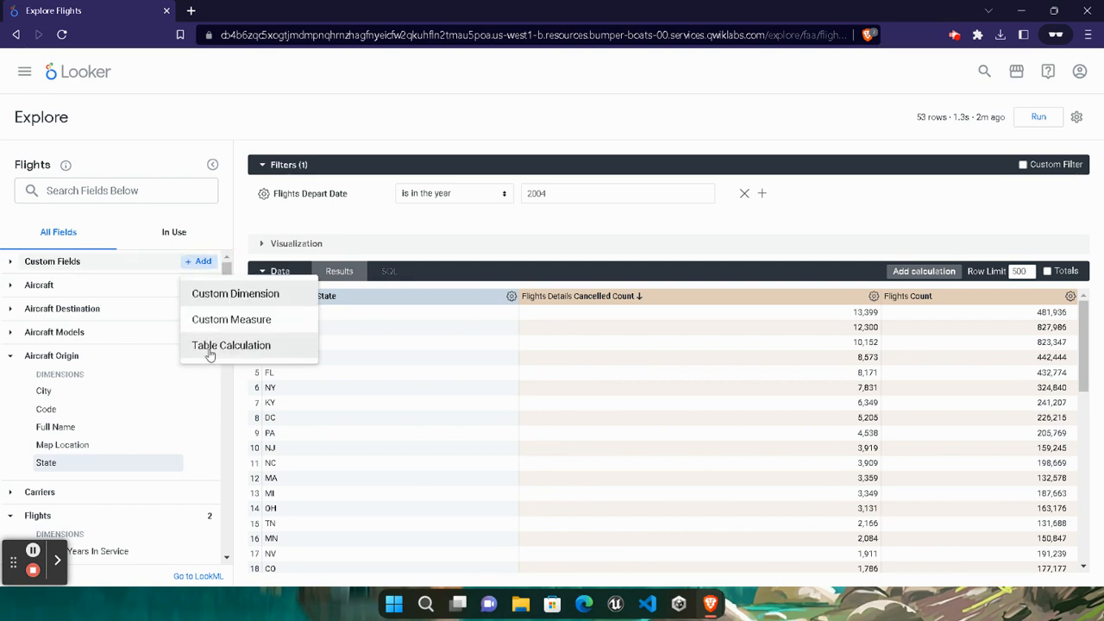
pyautogui.click(210, 348)
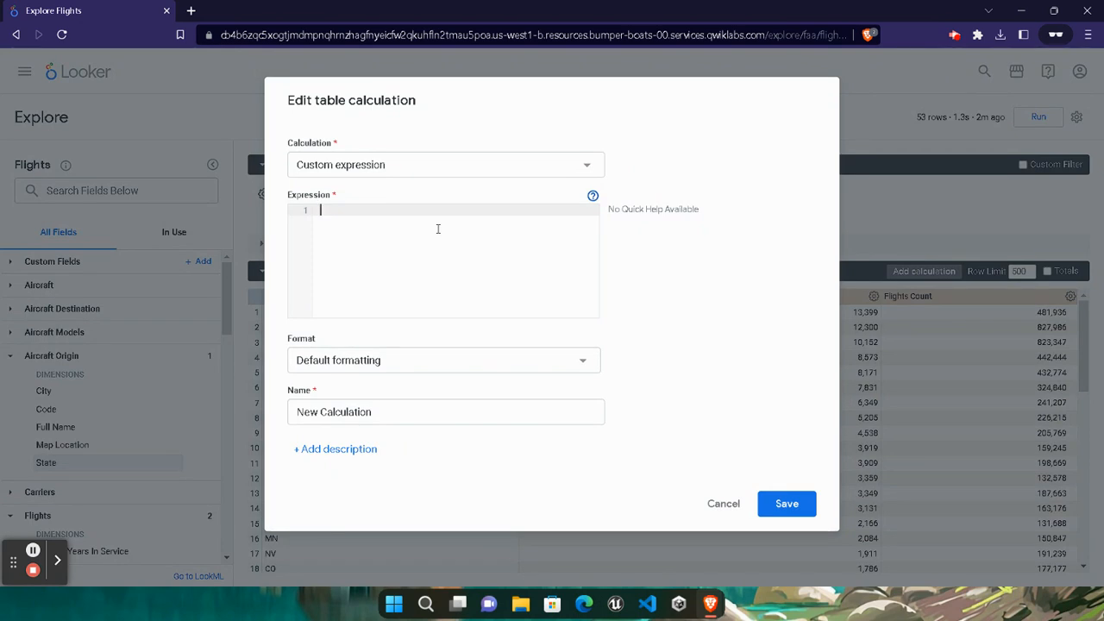
pyautogui.hotkey('ctrl', 'v')
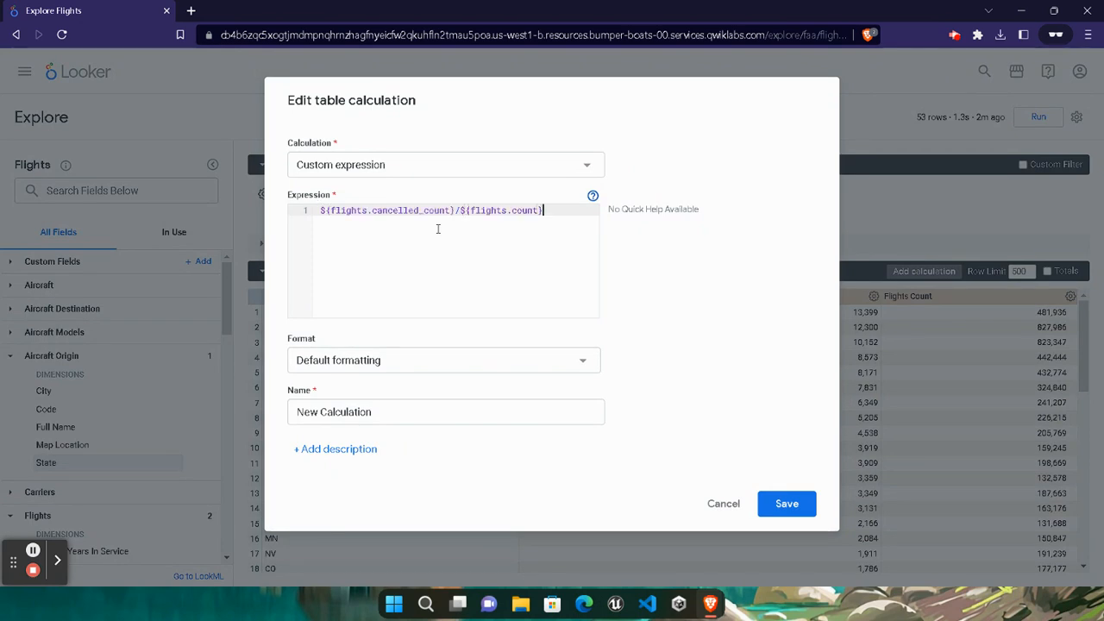
pyautogui.click(786, 504)
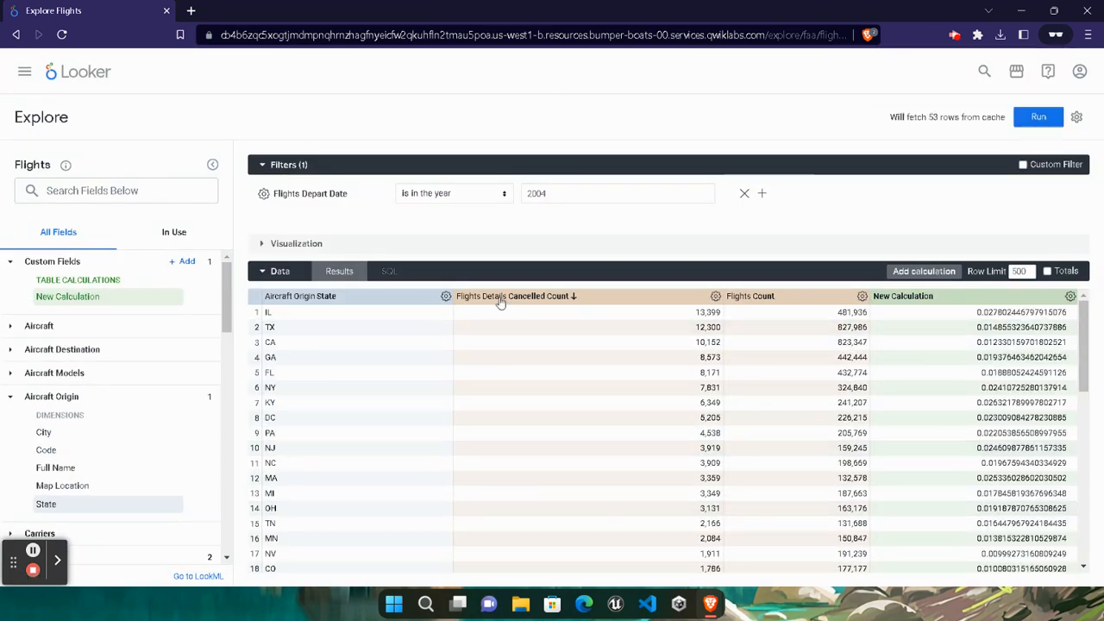
# Step: Hide the Cancelled Count and Flights Count columns from the visualization
pyautogui.click(716, 298)
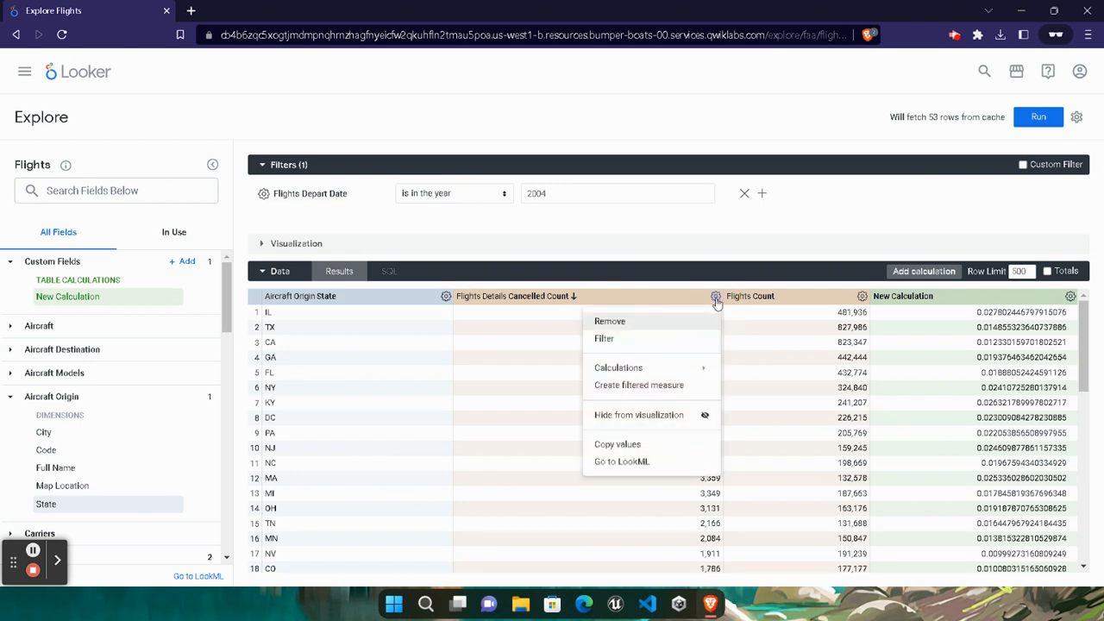
pyautogui.click(638, 416)
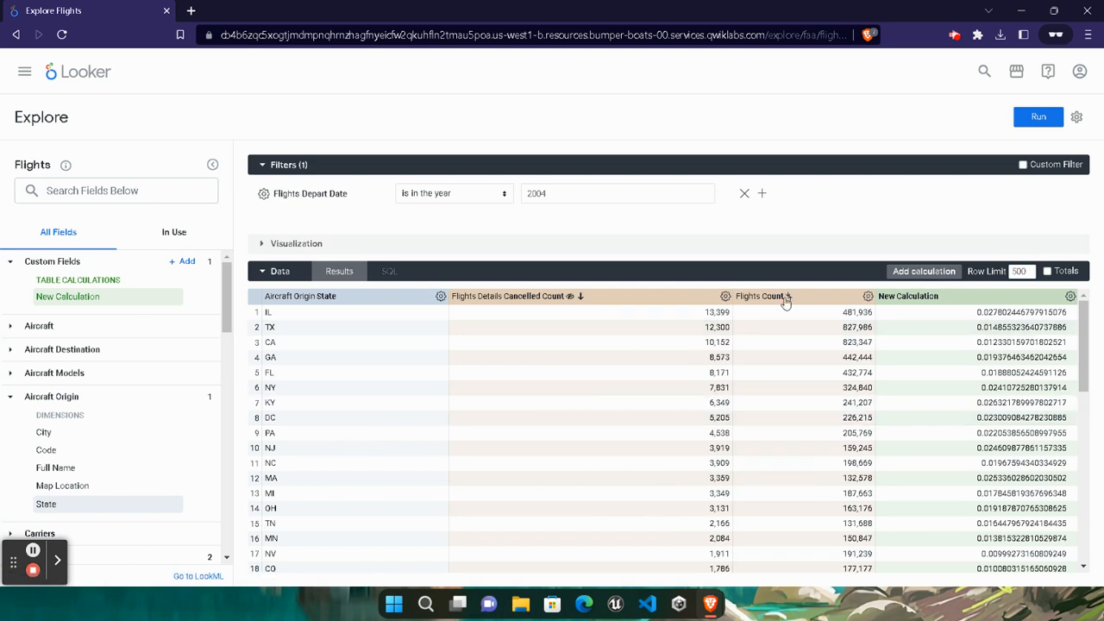
pyautogui.click(868, 298)
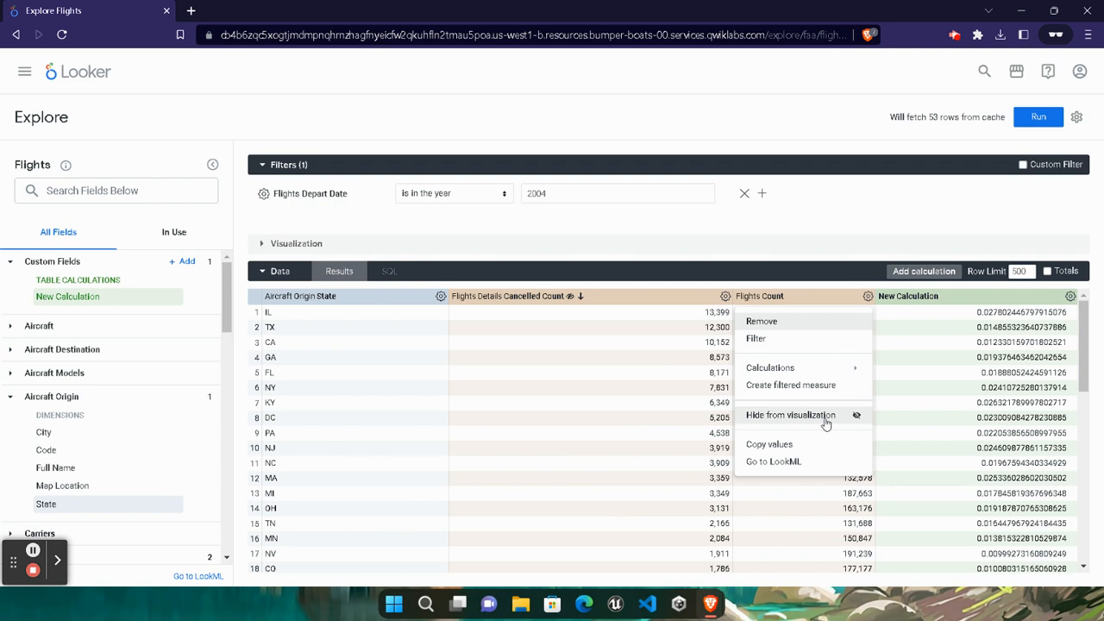
pyautogui.click(815, 415)
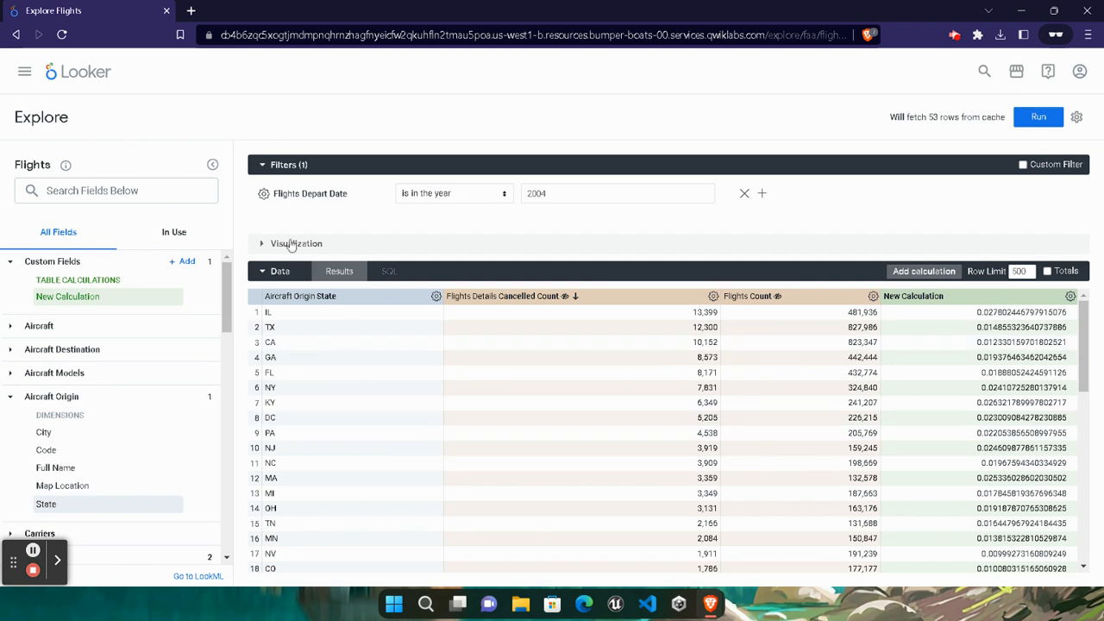
# Step: Expand the visualization and change its type to Map
pyautogui.click(293, 244)
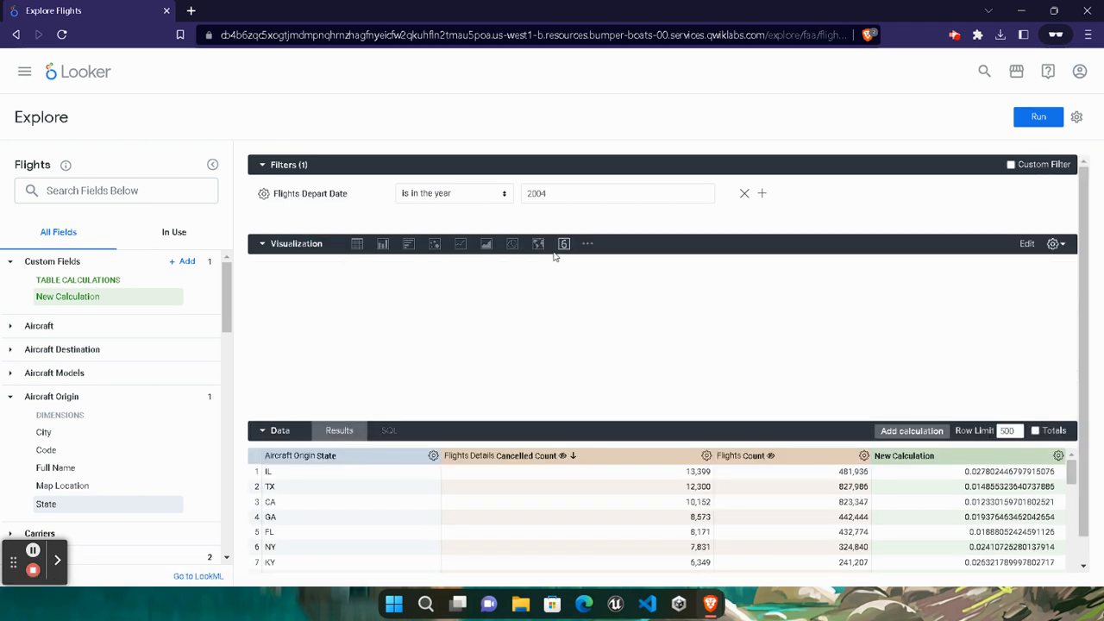
pyautogui.click(538, 244)
pyautogui.click(538, 245)
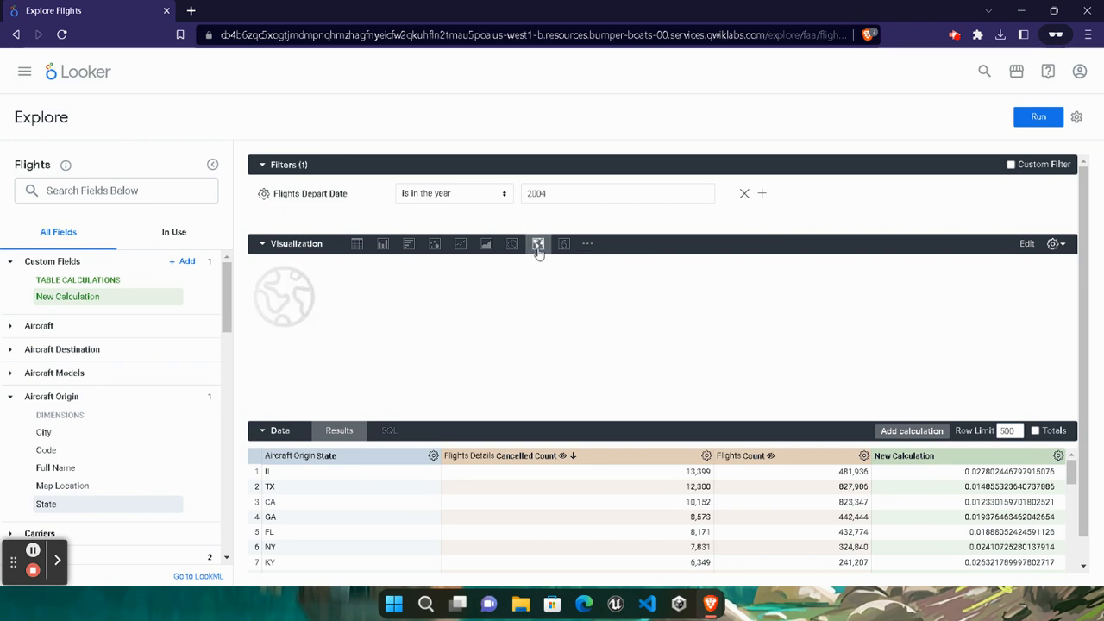
pyautogui.click(537, 244)
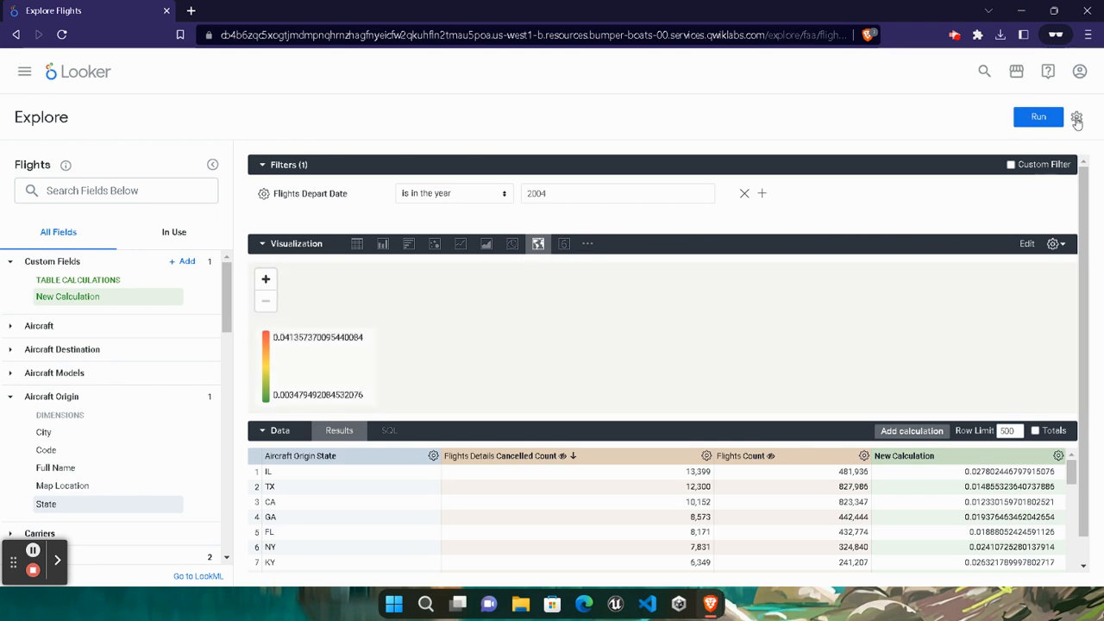
# Step: Start saving the flights map as a Look from the Explore
pyautogui.click(1076, 121)
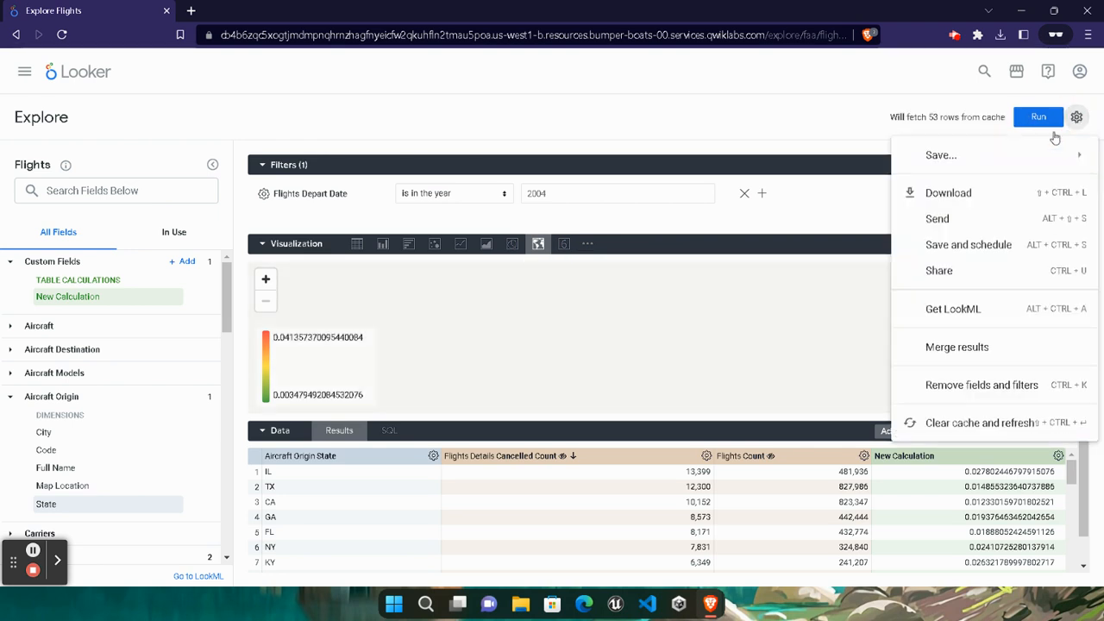
pyautogui.moveTo(1018, 160)
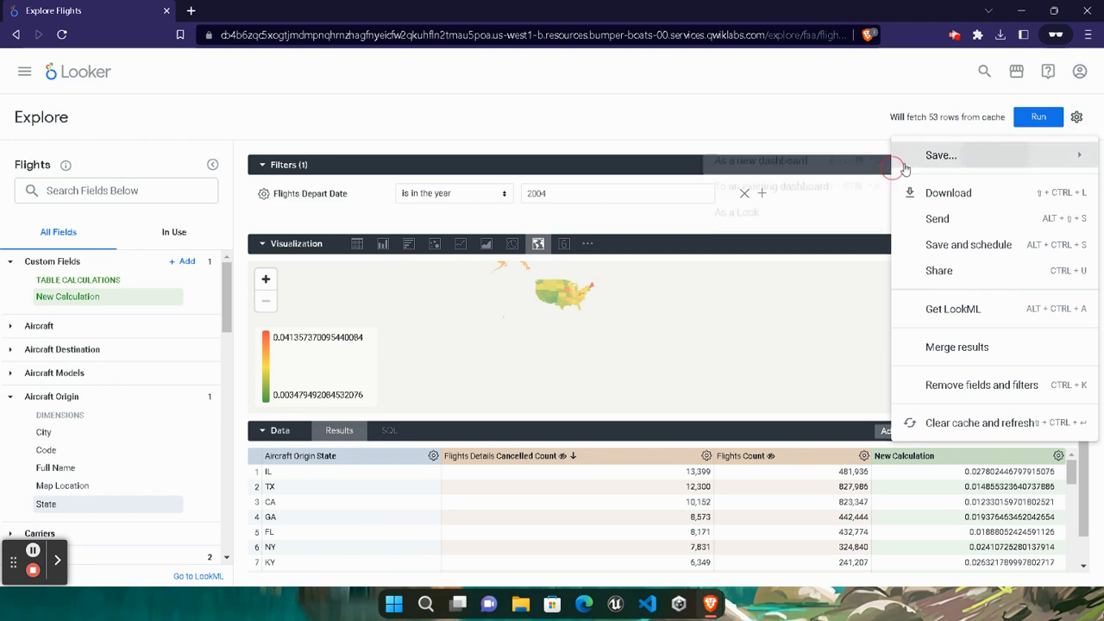
pyautogui.click(822, 214)
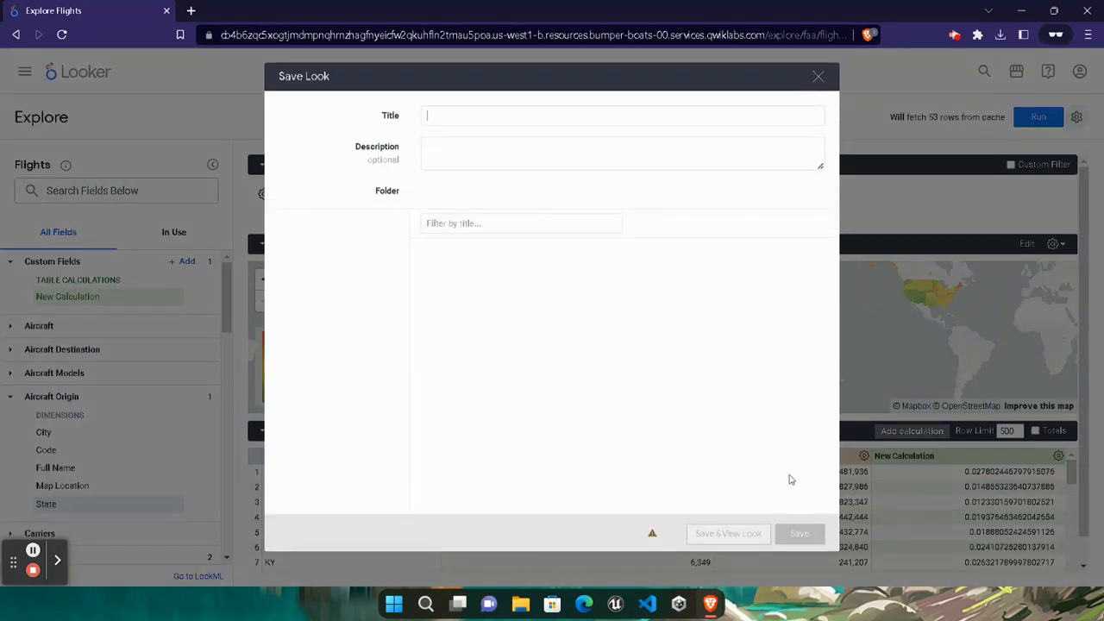
# Step: Switch to the lab page and copy the Look title given in Task 3
pyautogui.moveTo(710, 604)
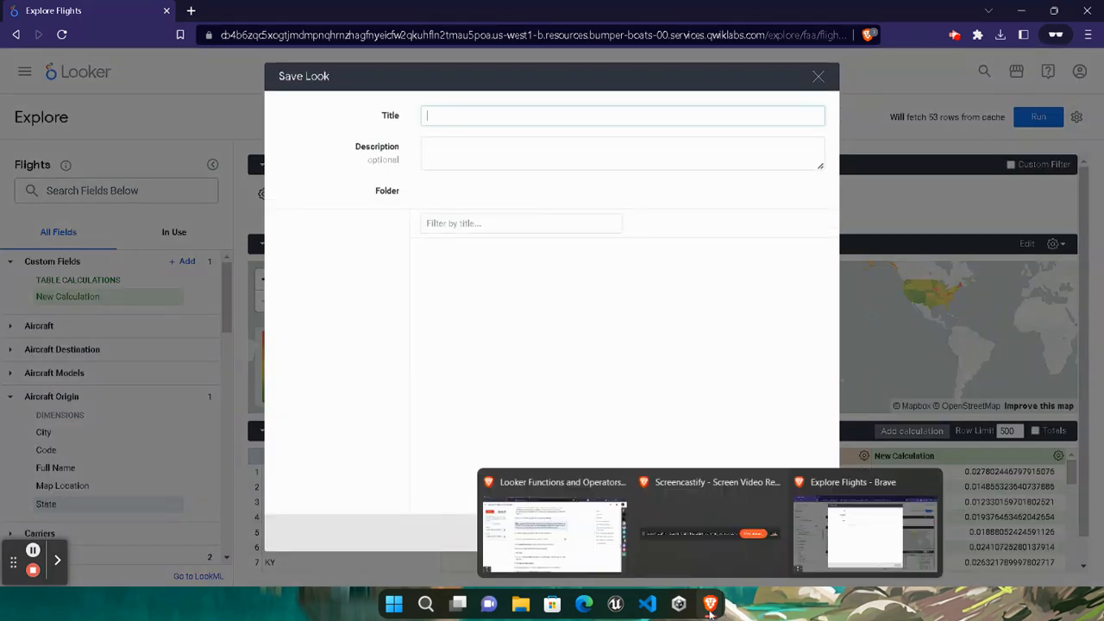
pyautogui.click(563, 536)
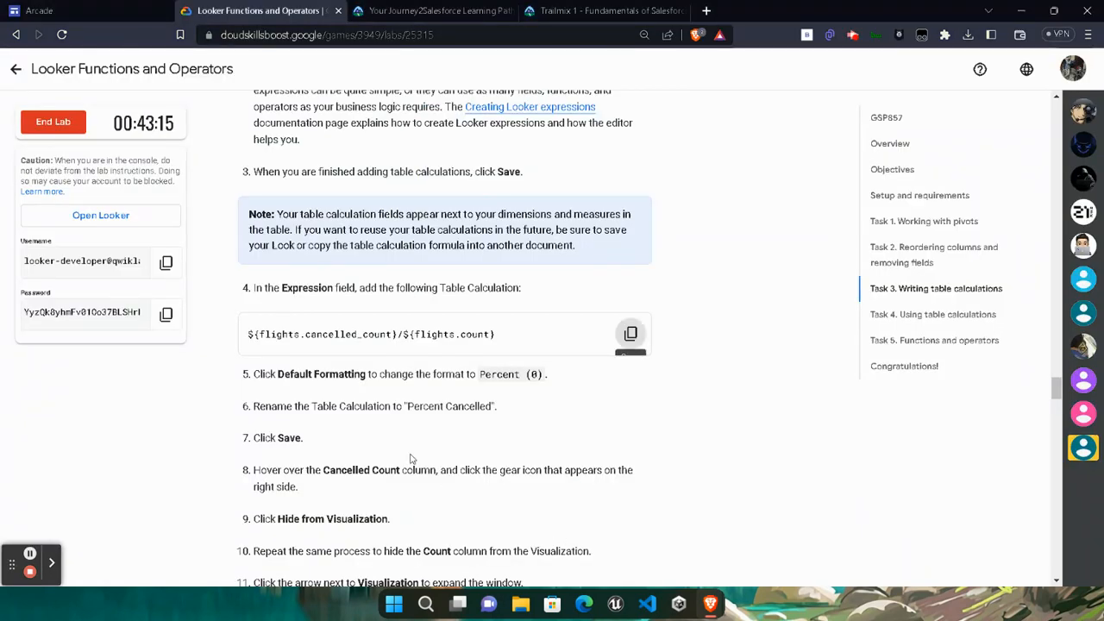
pyautogui.scroll(-4, 410, 458)
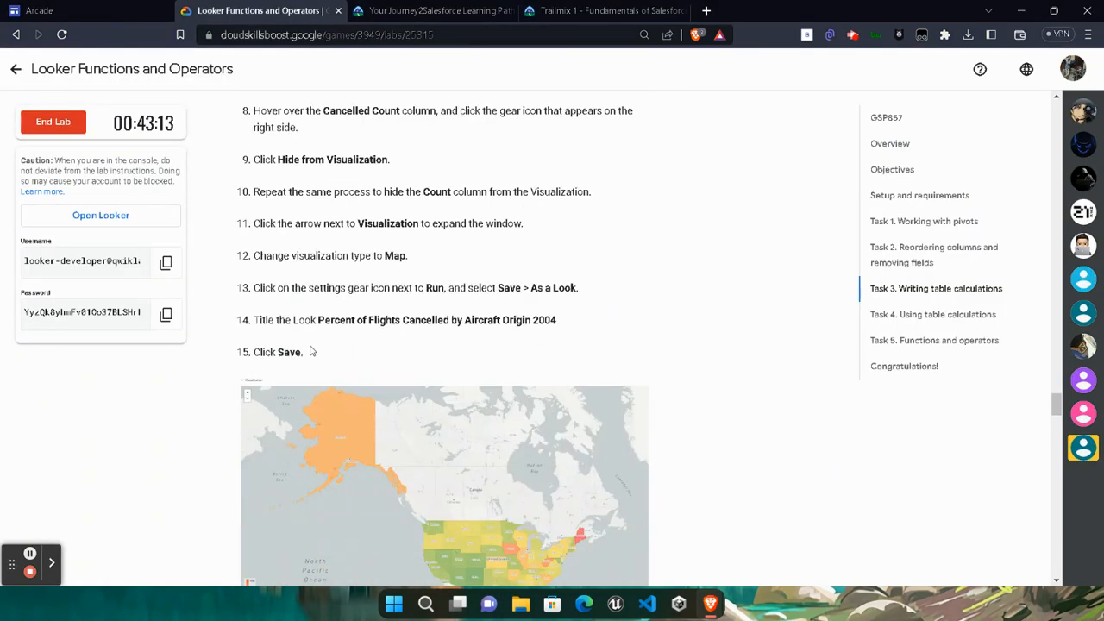
pyautogui.moveTo(318, 318); pyautogui.dragTo(556, 324)
pyautogui.hotkey('ctrl', 'c')
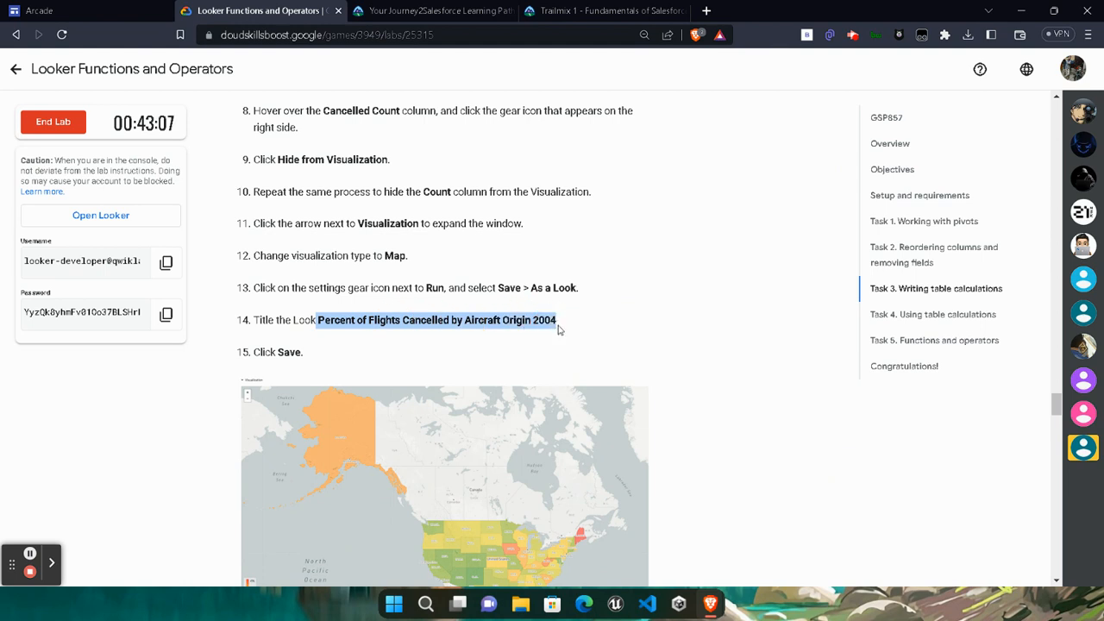
# Step: Return to Looker and save the Look with the title Percent of Flights Cancelled by Aircraft Origin 2004
pyautogui.moveTo(710, 604)
pyautogui.click(824, 528)
pyautogui.hotkey('ctrl', 'v')
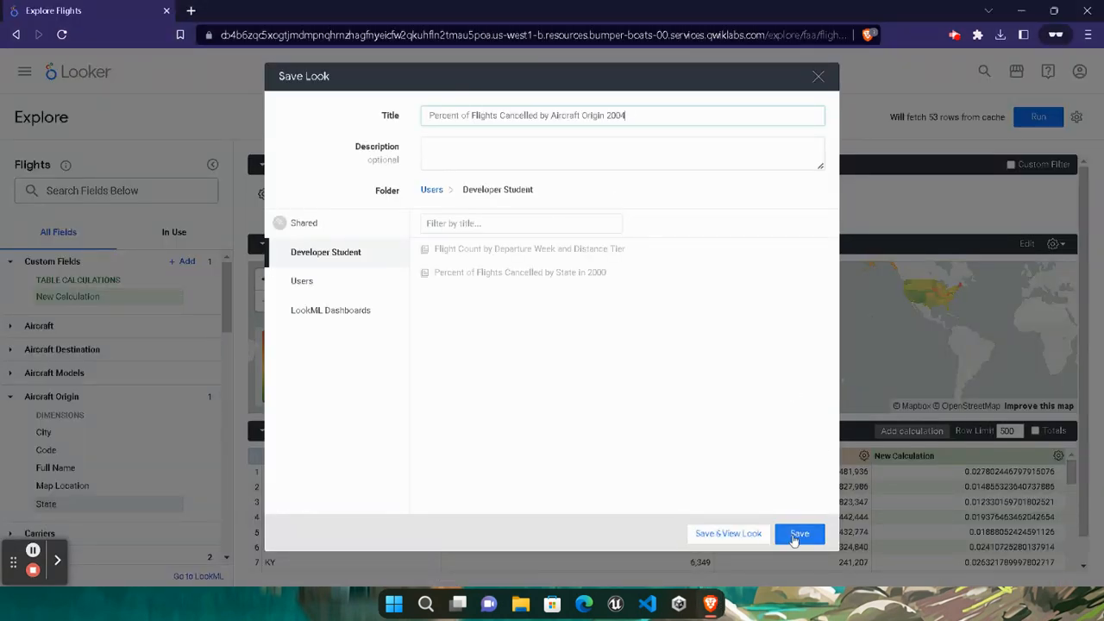
pyautogui.click(789, 535)
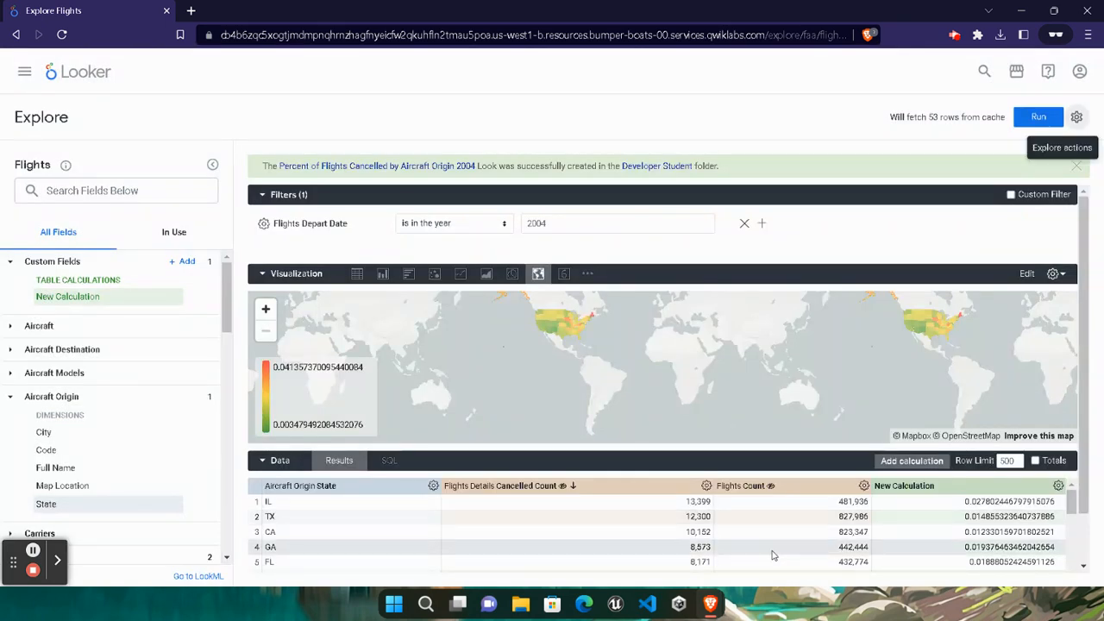
# Step: Switch to the lab page, check progress on the Writing table calculations objective, and bring up the Task 4 instructions
pyautogui.moveTo(716, 608)
pyautogui.click(561, 485)
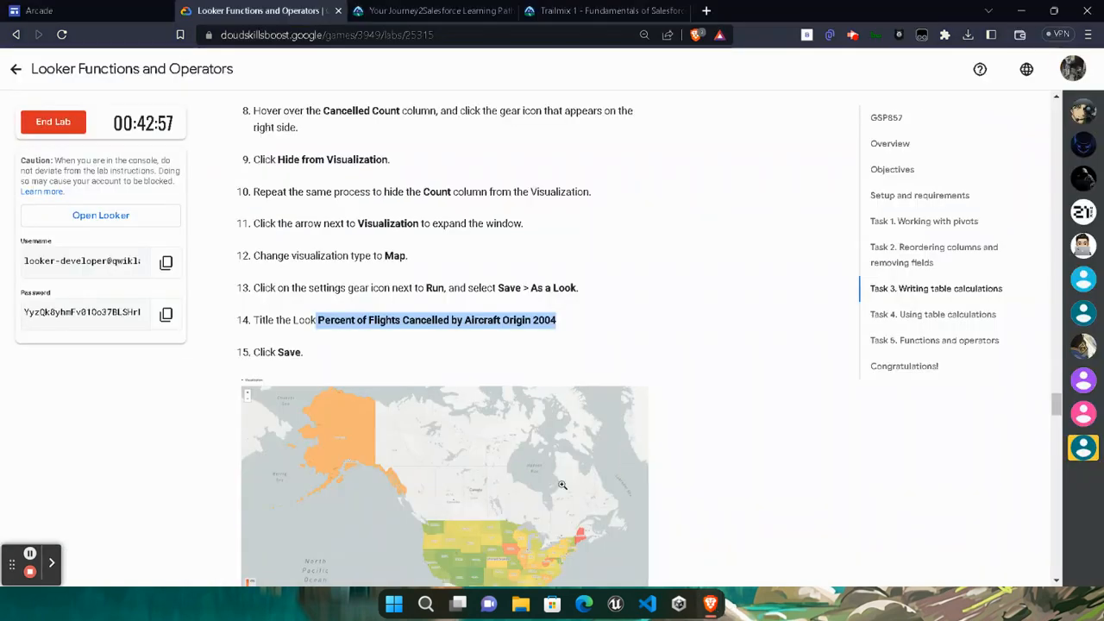
pyautogui.scroll(-8, 552, 472)
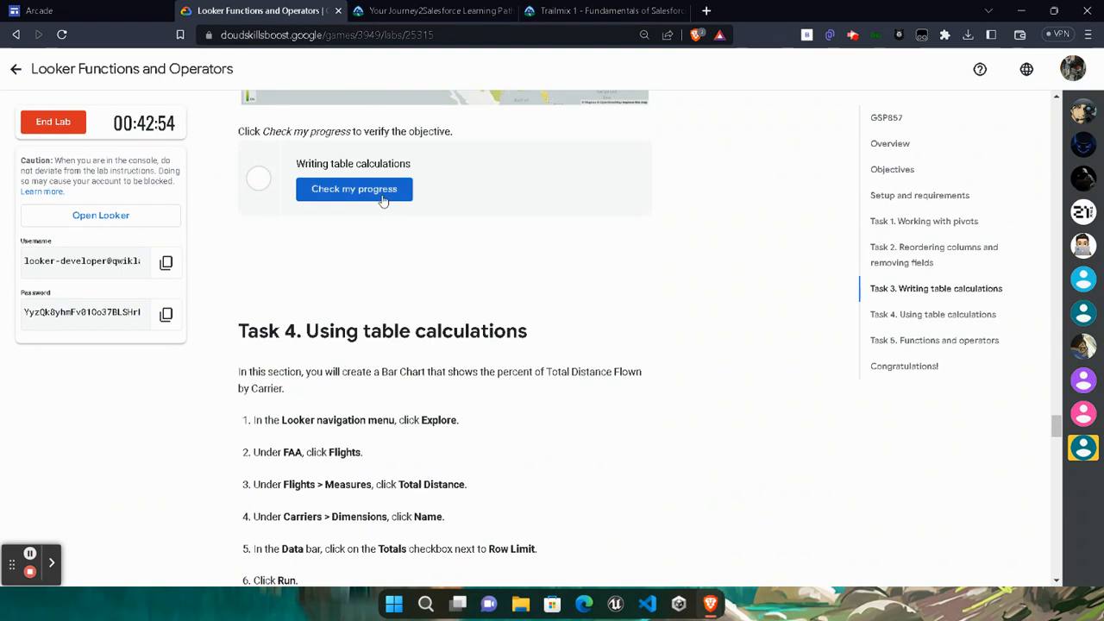
pyautogui.scroll(2, 423, 293)
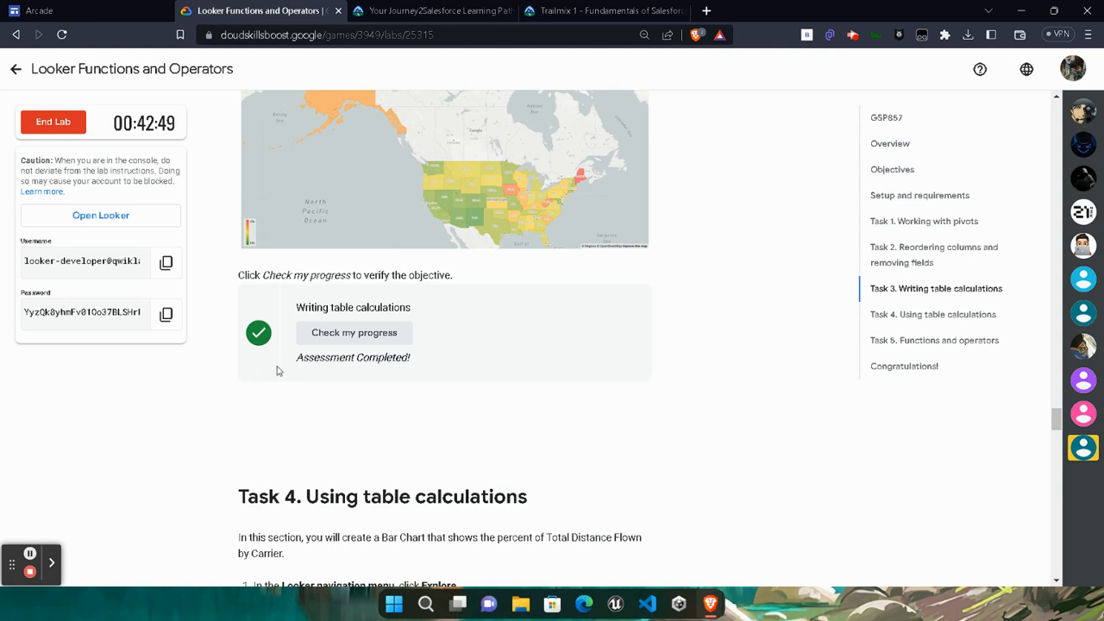
pyautogui.moveTo(278, 371); pyautogui.dragTo(496, 433)
pyautogui.click(499, 434)
pyautogui.scroll(-4, 393, 442)
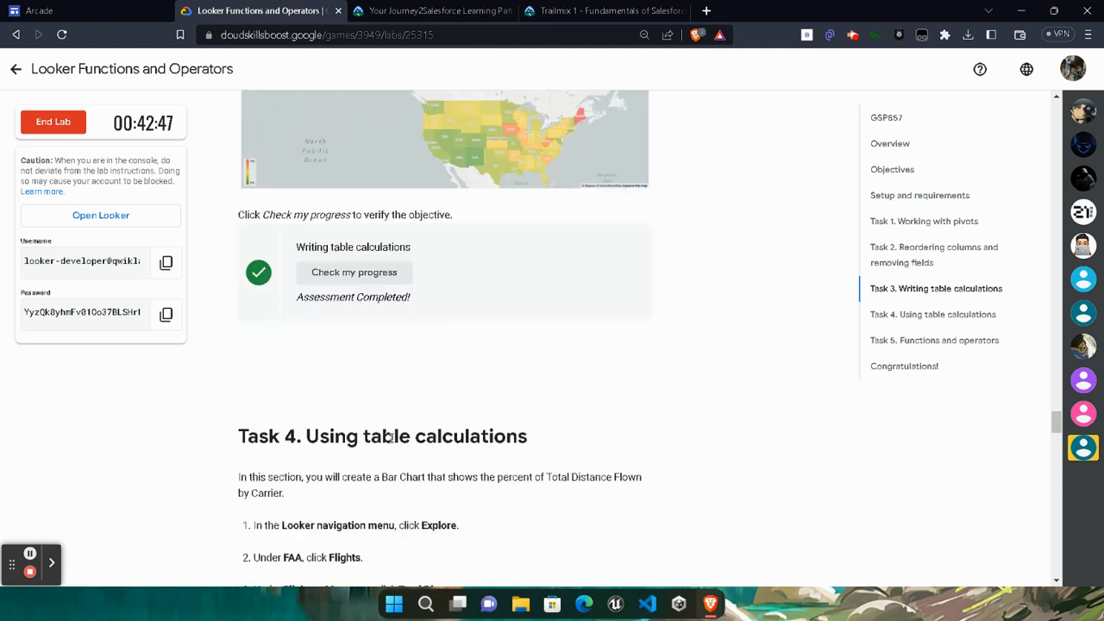
# Step: Return to Looker and open a new Explore on Flights under FAA
pyautogui.moveTo(716, 611)
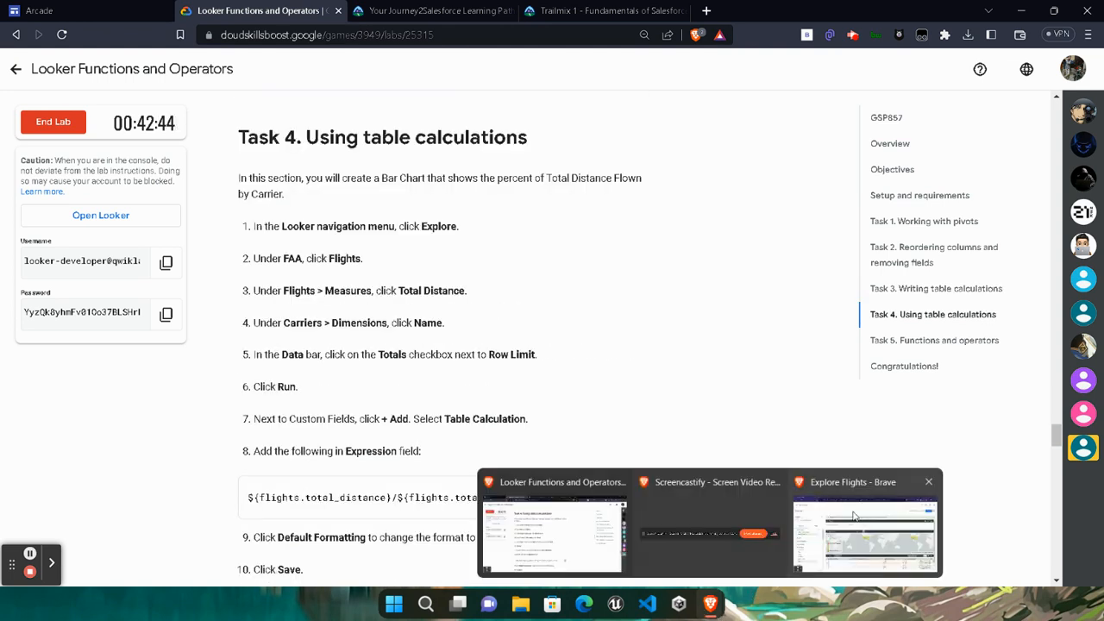
pyautogui.click(854, 516)
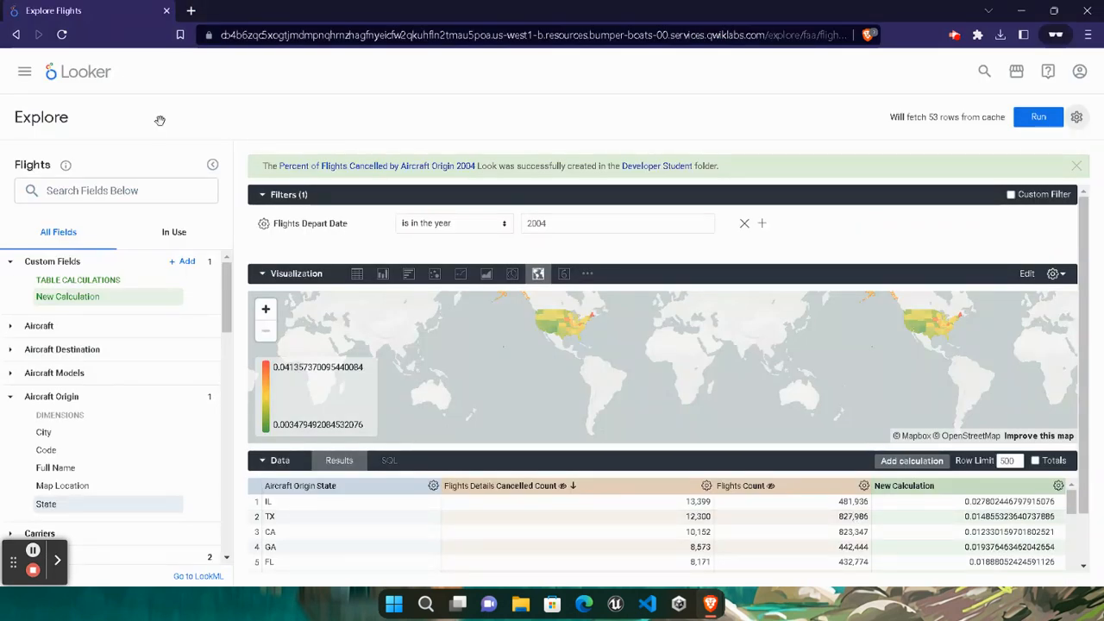
pyautogui.click(89, 76)
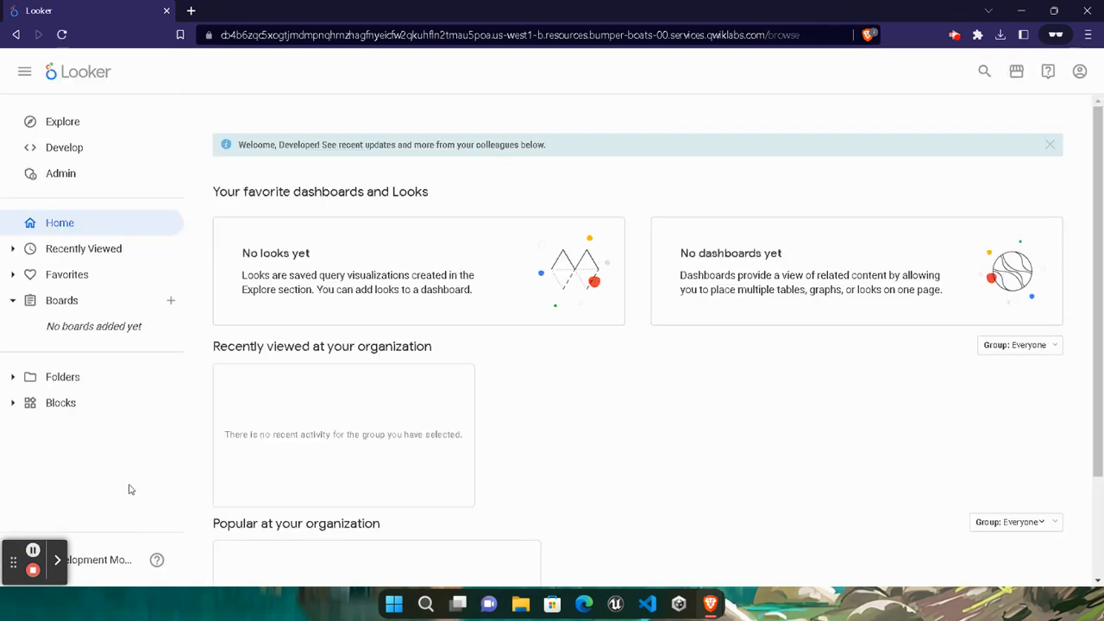
pyautogui.click(86, 123)
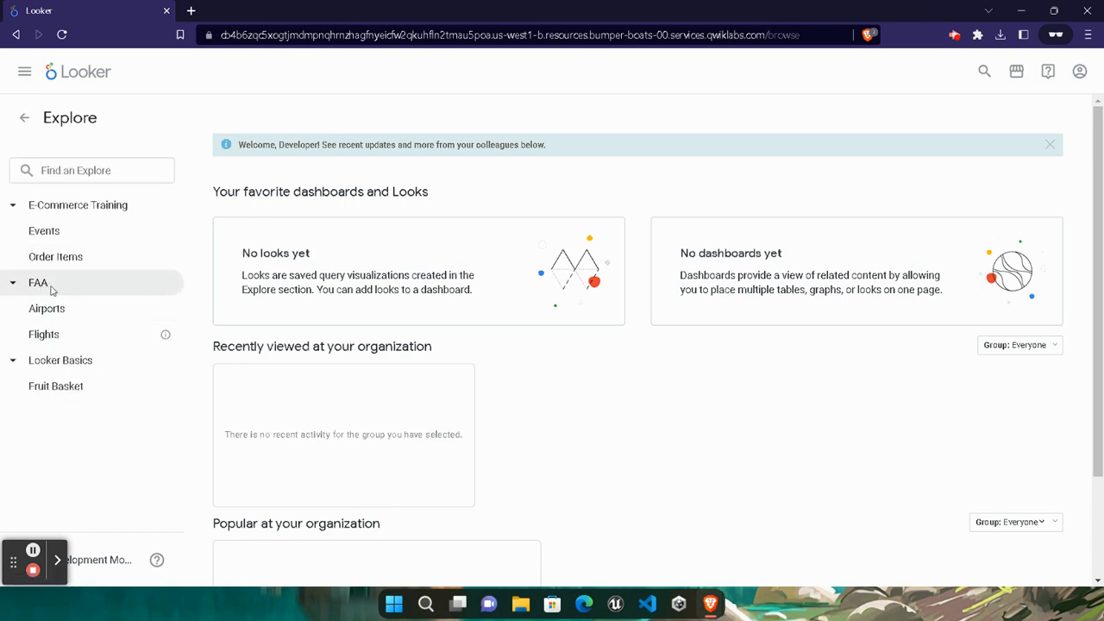
pyautogui.click(48, 336)
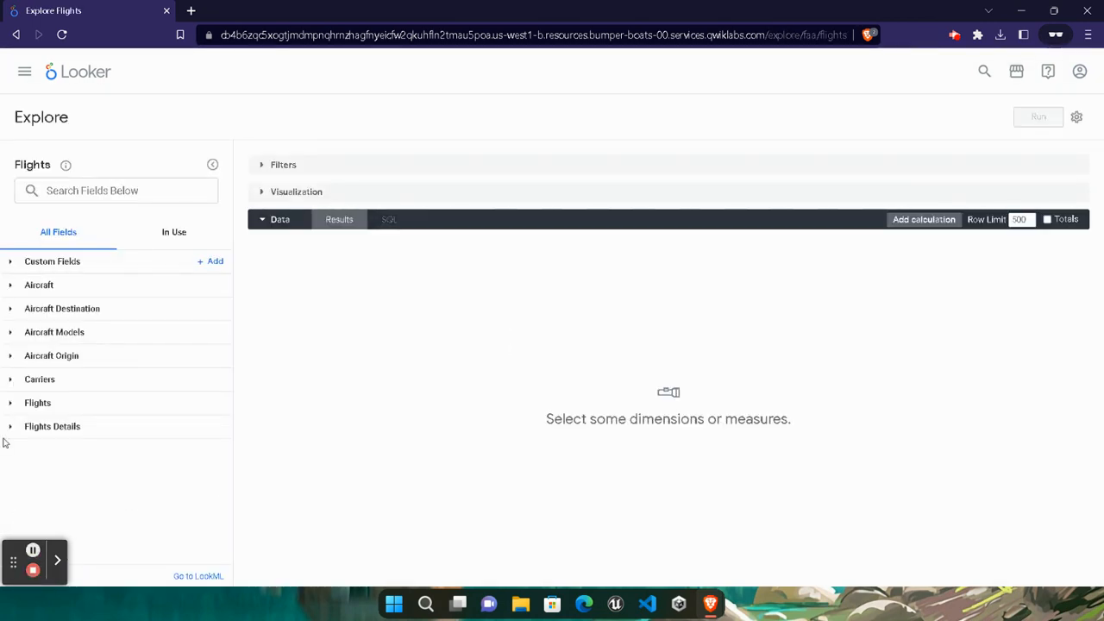
# Step: Add the Total Distance measure from Flights and the Name dimension from Carriers to the query
pyautogui.click(39, 403)
pyautogui.scroll(-5, 74, 440)
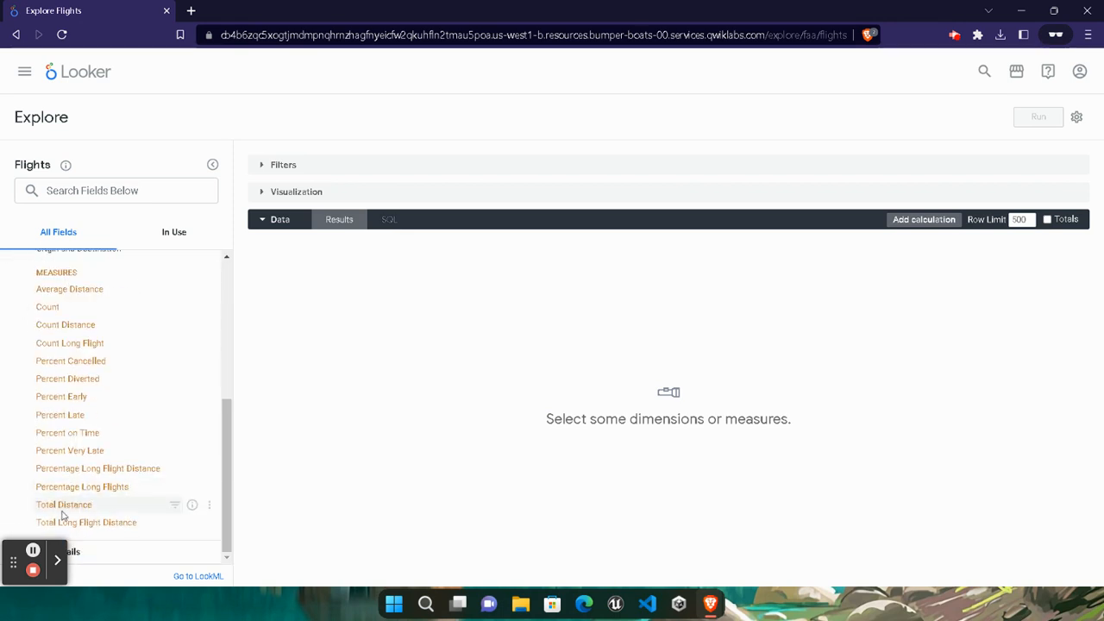
pyautogui.click(62, 514)
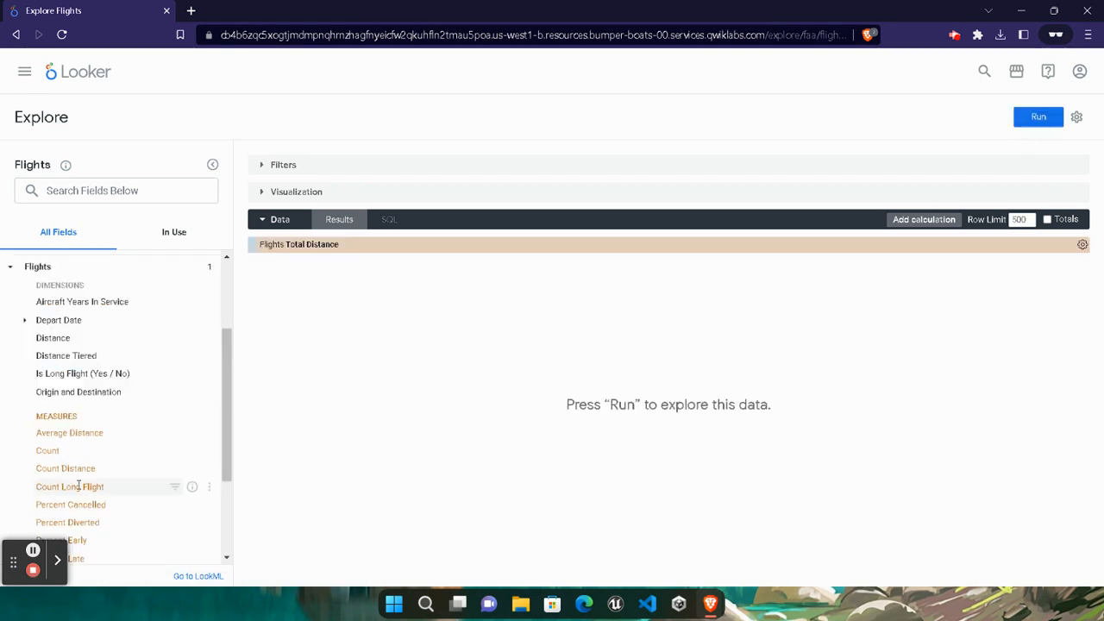
pyautogui.scroll(3, 78, 486)
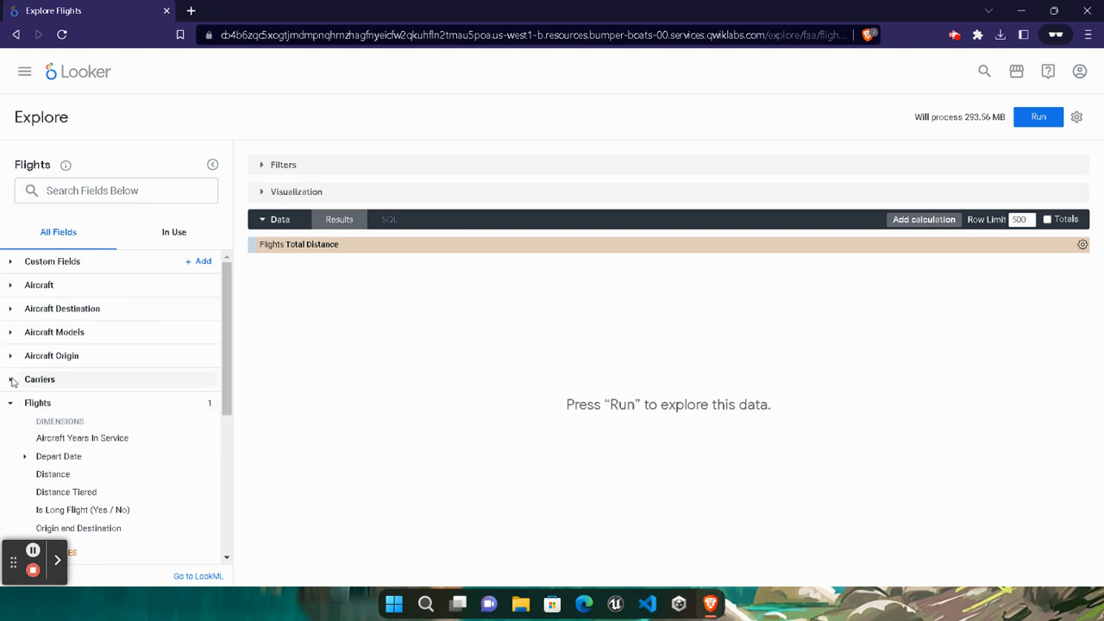
pyautogui.click(12, 381)
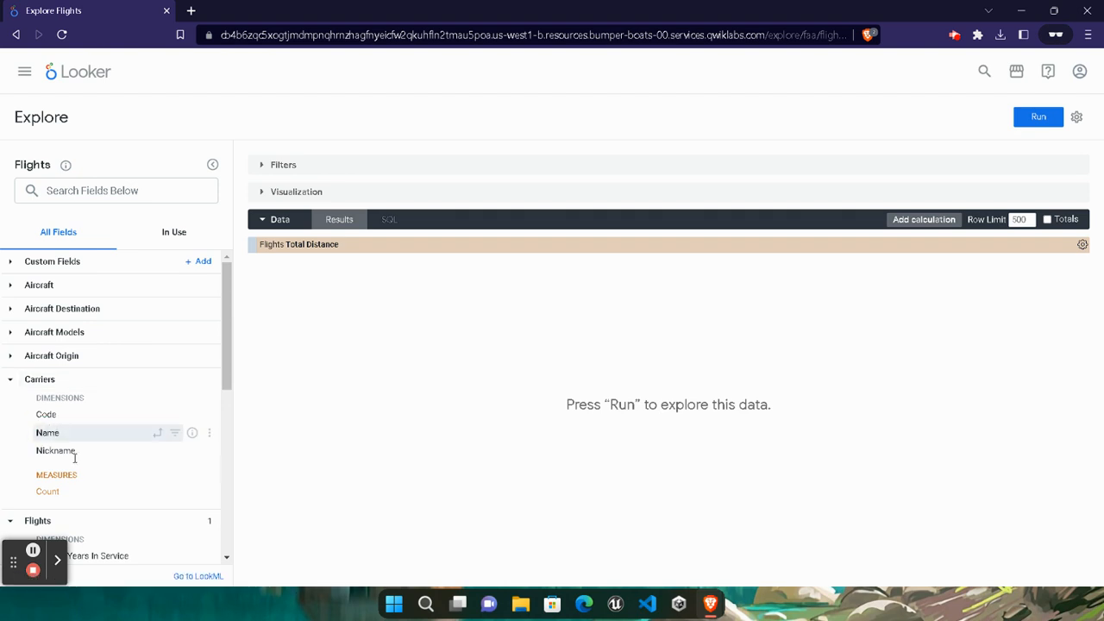
pyautogui.click(69, 433)
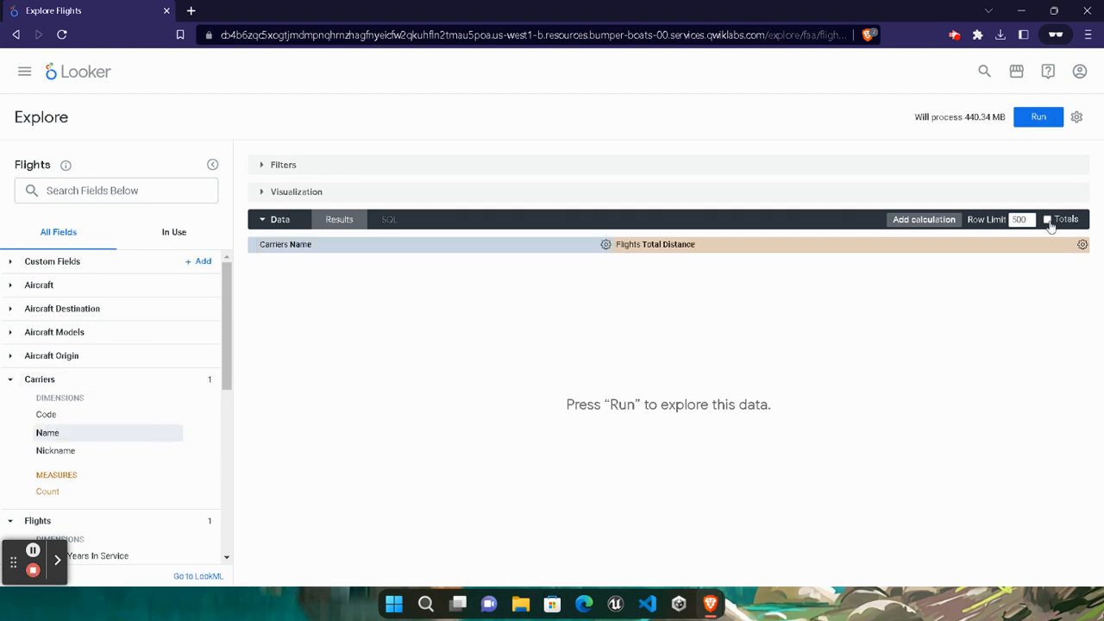
# Step: Enable Totals for the data table and run the query
pyautogui.click(1049, 220)
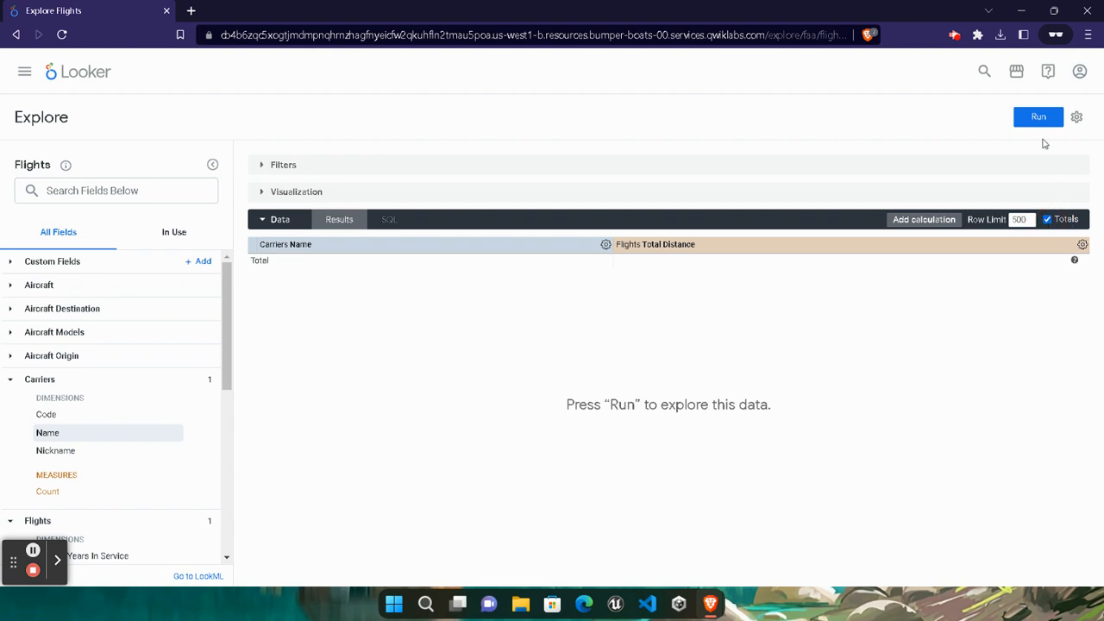
pyautogui.click(1032, 118)
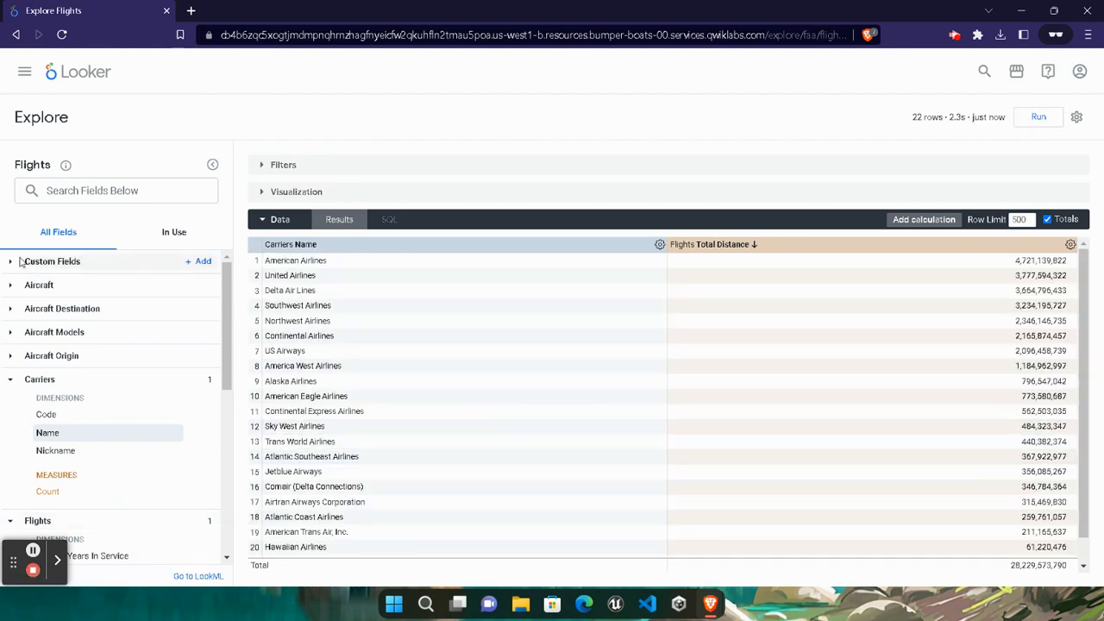
# Step: Start a new table calculation, then switch to the lab page and copy the Task 4 expression
pyautogui.click(200, 260)
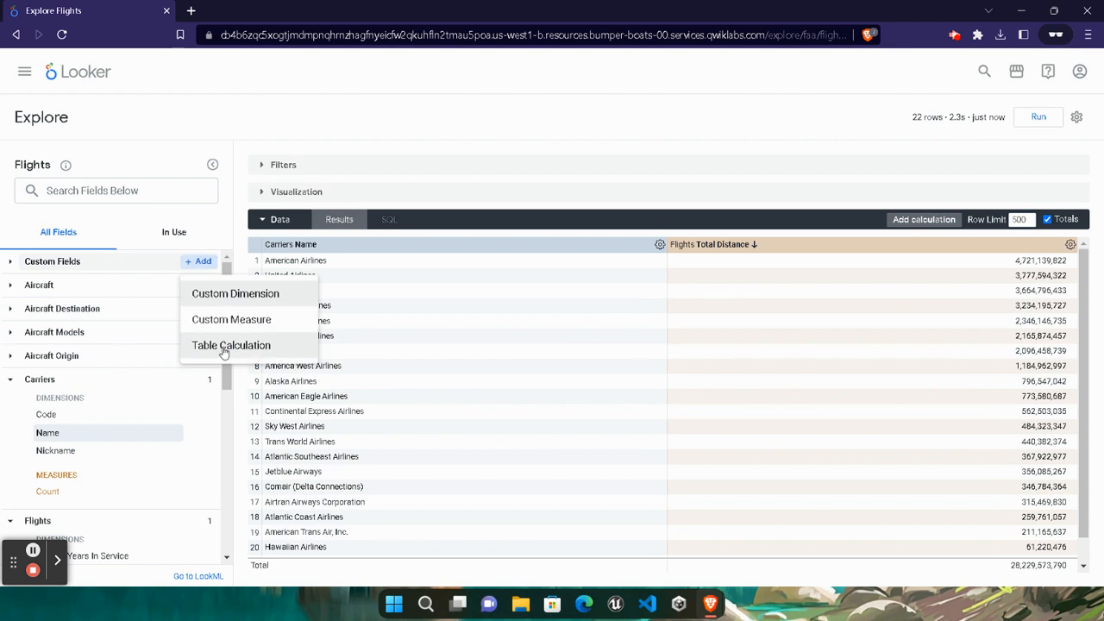
pyautogui.click(222, 348)
pyautogui.moveTo(710, 604)
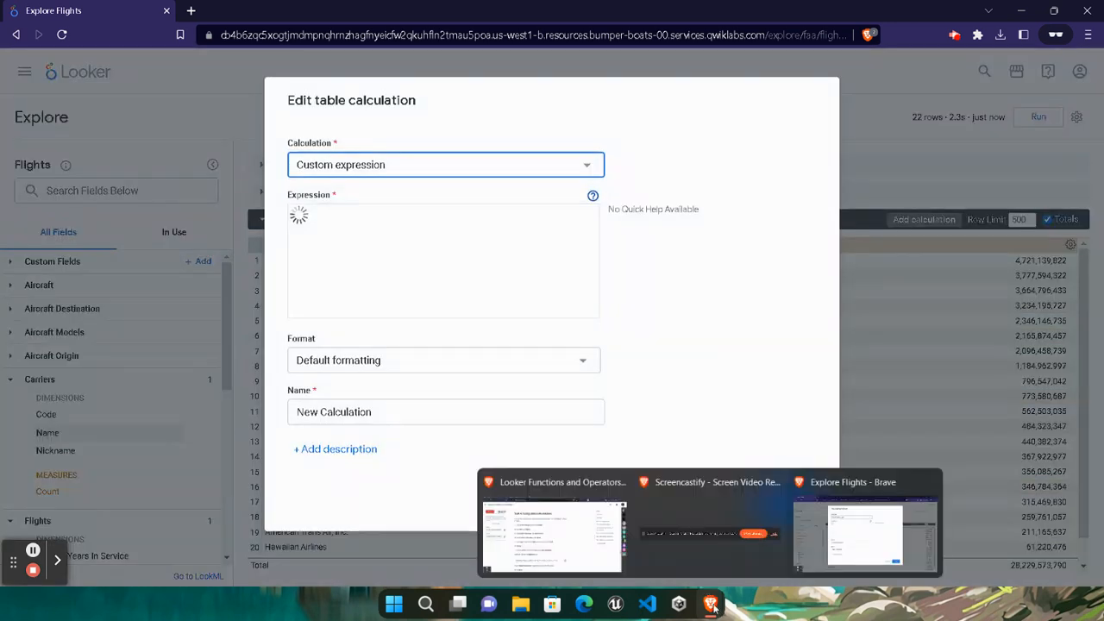
pyautogui.click(529, 536)
pyautogui.click(630, 497)
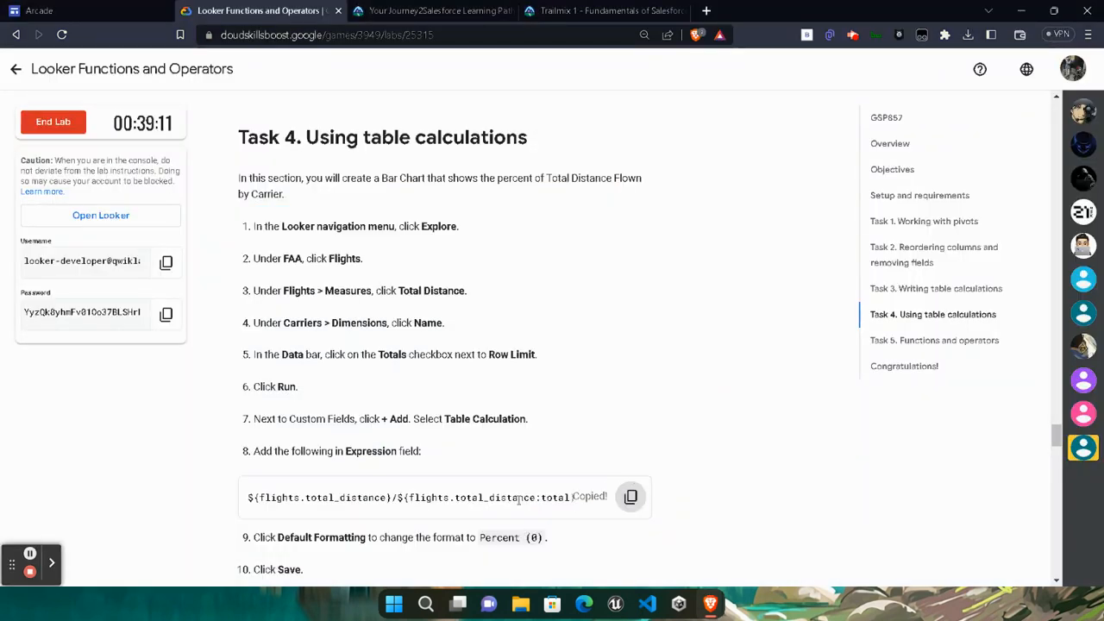
# Step: Return to Looker and save the table calculation with the custom expression ${flights.total_distance}/${flights.total_distance:total}
pyautogui.moveTo(710, 604)
pyautogui.click(866, 523)
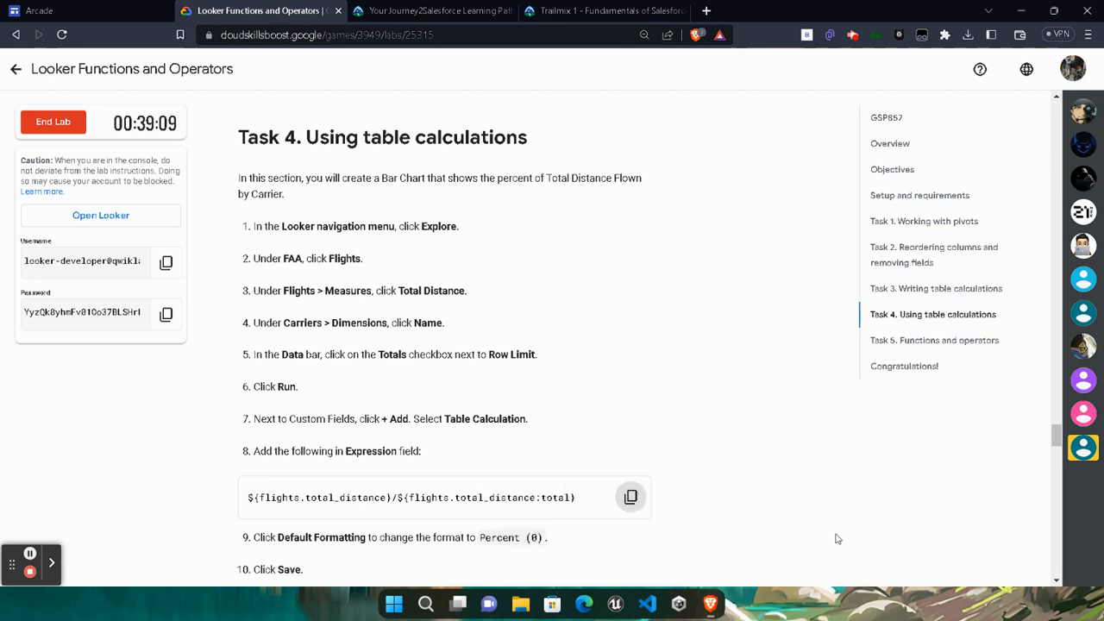
pyautogui.hotkey('ctrl', 'v')
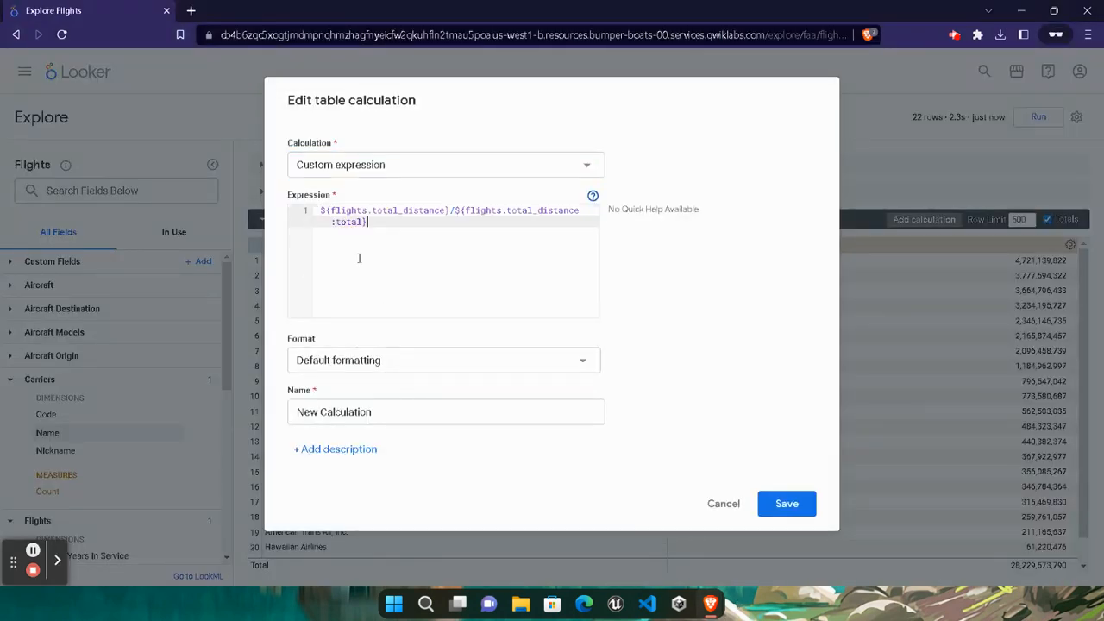
pyautogui.click(787, 504)
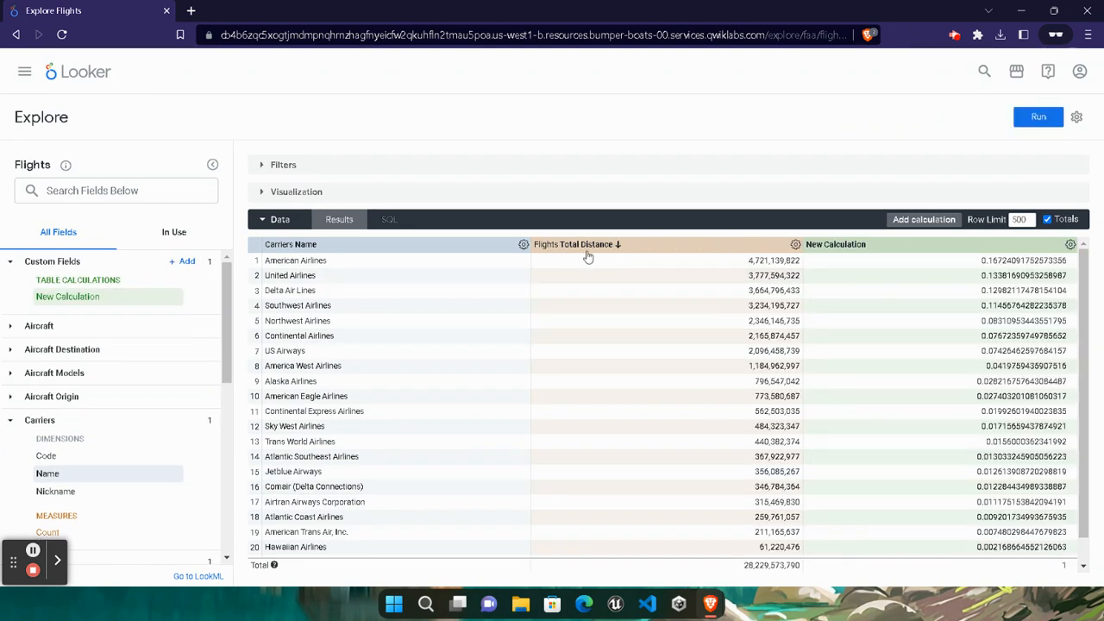
# Step: Hide the Flights Total Distance column from the visualization and expand the visualization
pyautogui.click(795, 246)
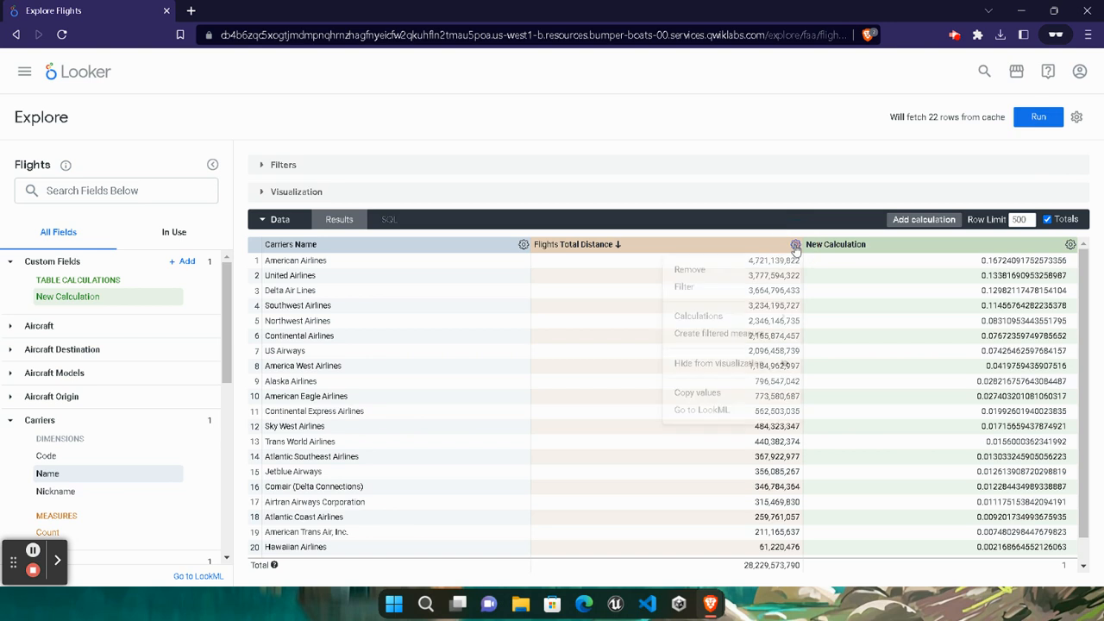
pyautogui.click(753, 363)
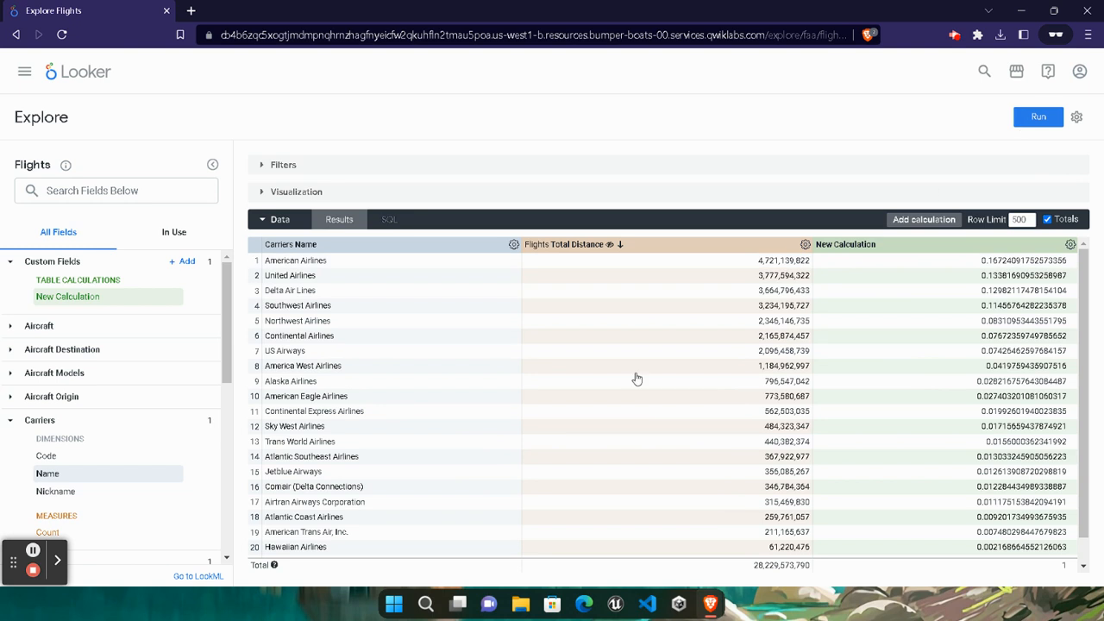
pyautogui.click(411, 465)
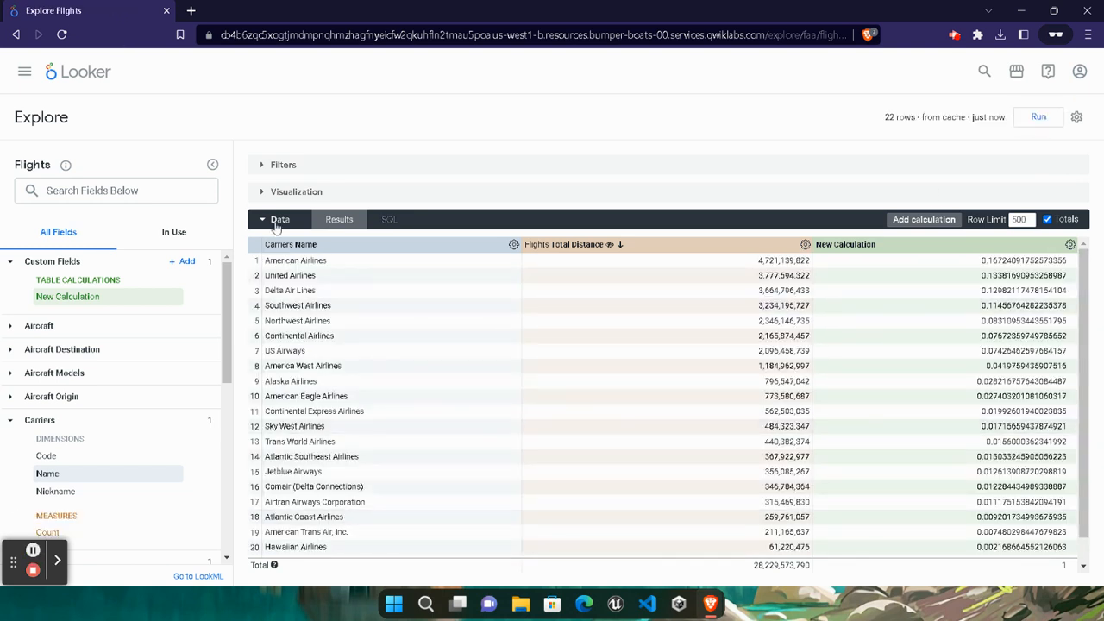
pyautogui.click(275, 198)
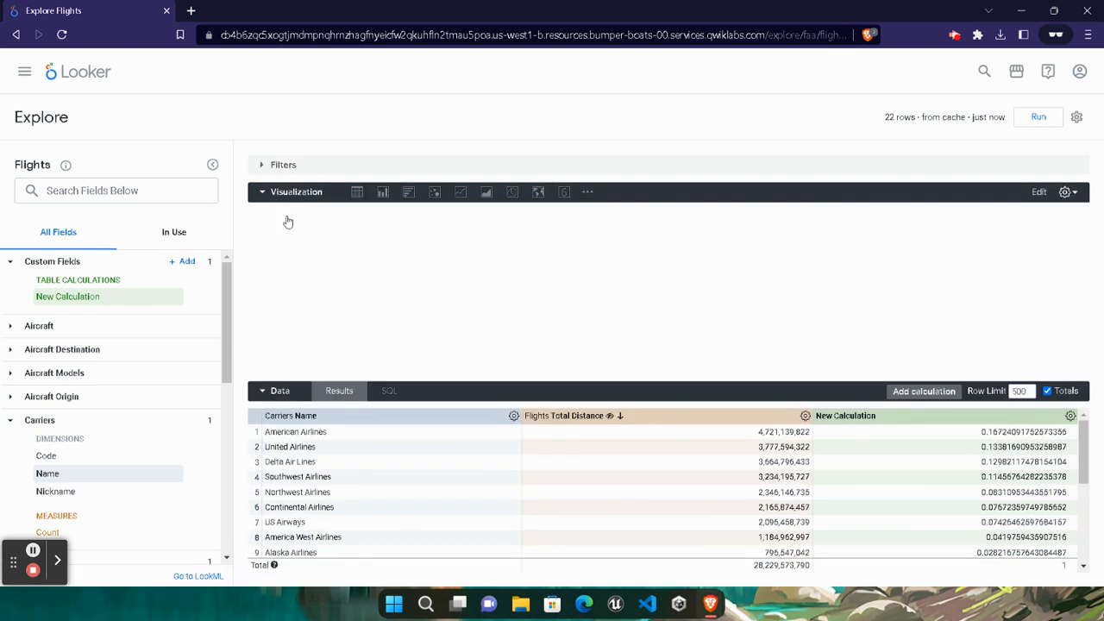
# Step: Change the visualization to a column chart and start saving the query as a Look
pyautogui.click(382, 193)
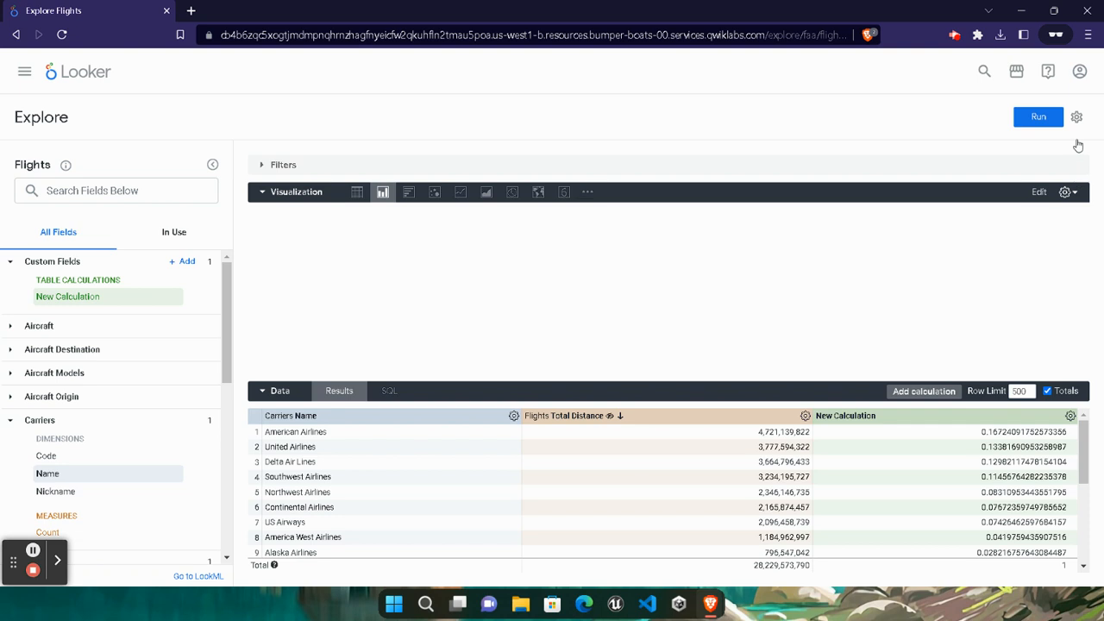
pyautogui.click(1076, 118)
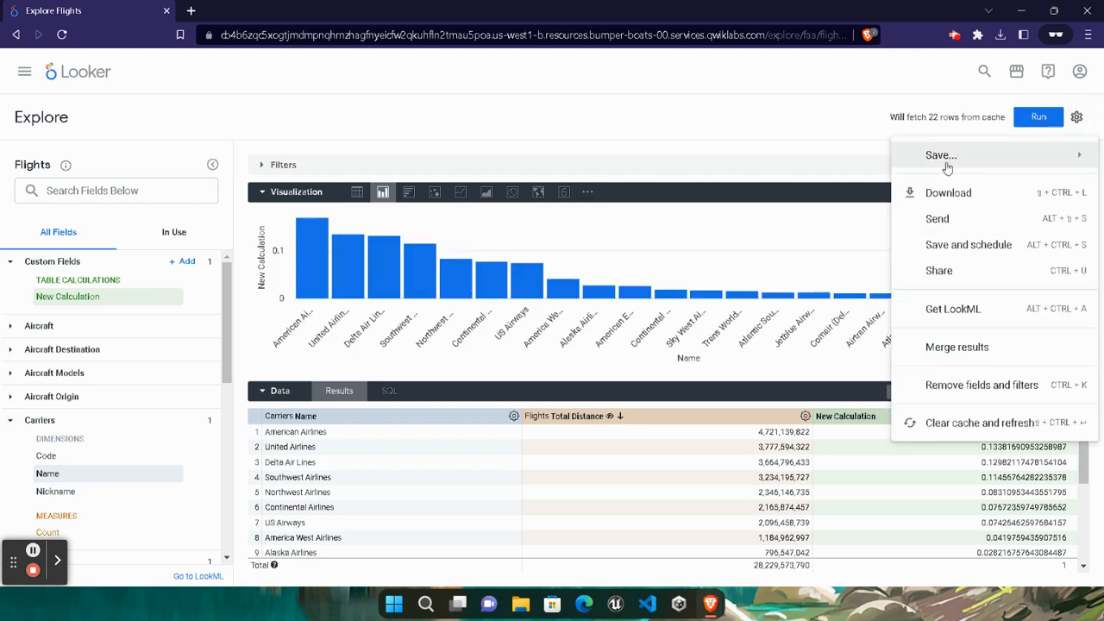
pyautogui.moveTo(936, 159)
pyautogui.click(739, 218)
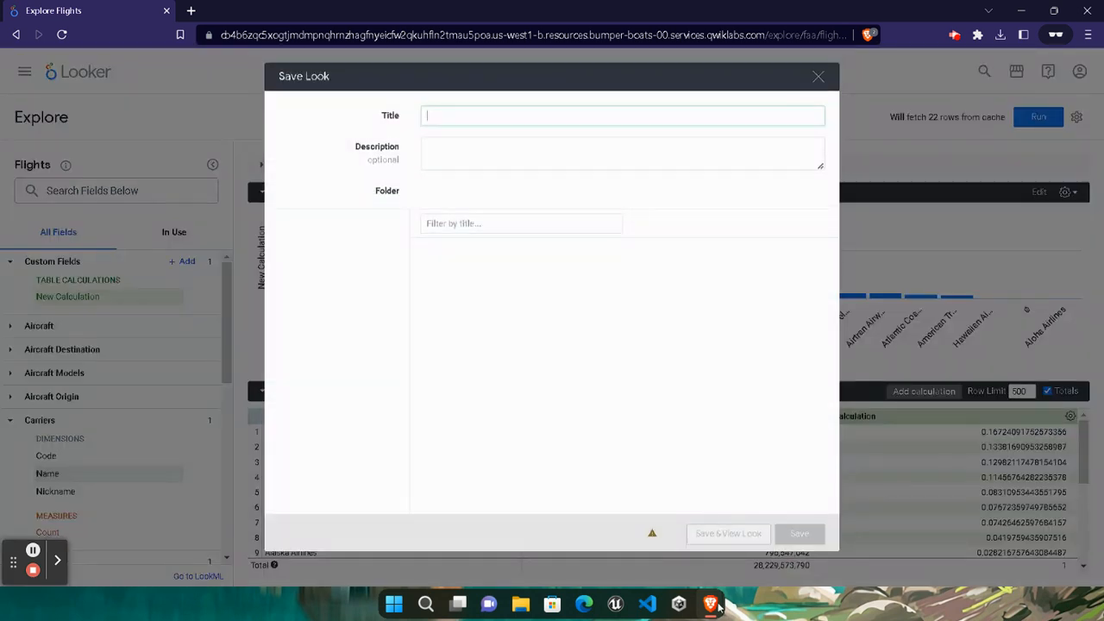
# Step: Switch to the lab page and copy the Task 4 Look title, Percent of Total Distance Flown by Carrier
pyautogui.moveTo(710, 603)
pyautogui.click(537, 558)
pyautogui.scroll(-5, 433, 436)
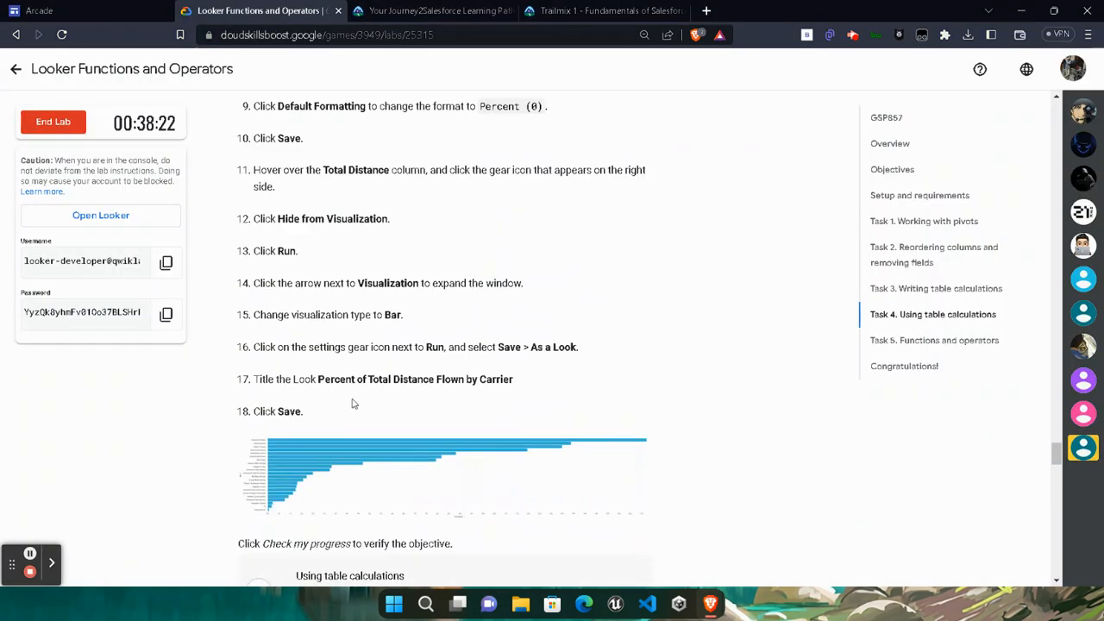
pyautogui.moveTo(318, 385); pyautogui.dragTo(518, 385)
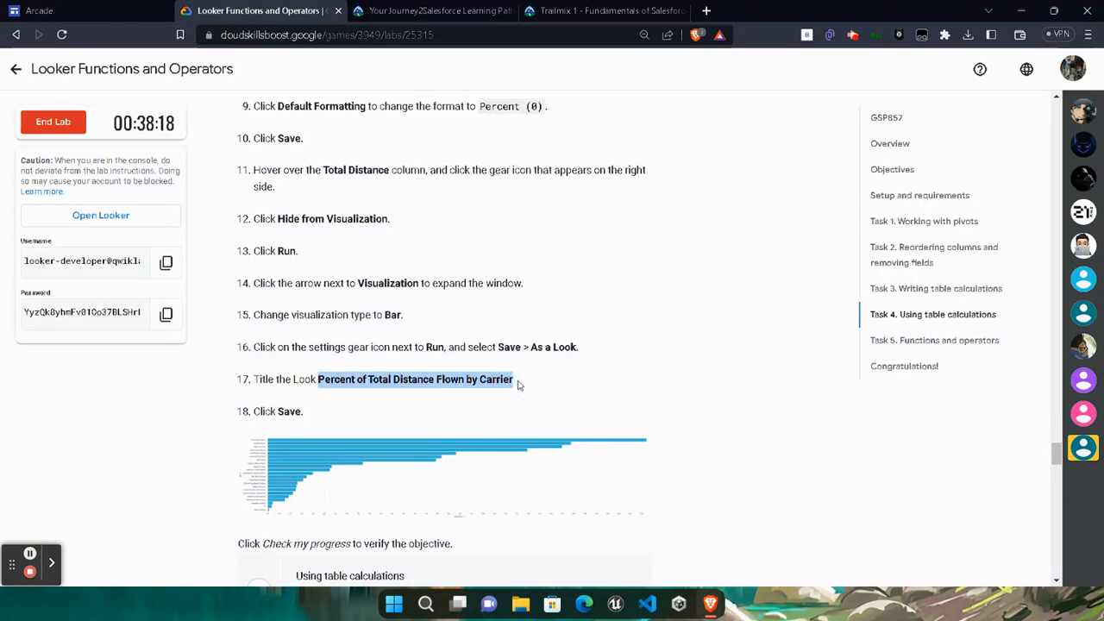
# Step: Return to Looker and save the Look with the title Percent of Total Distance Flown by Carrier
pyautogui.moveTo(710, 603)
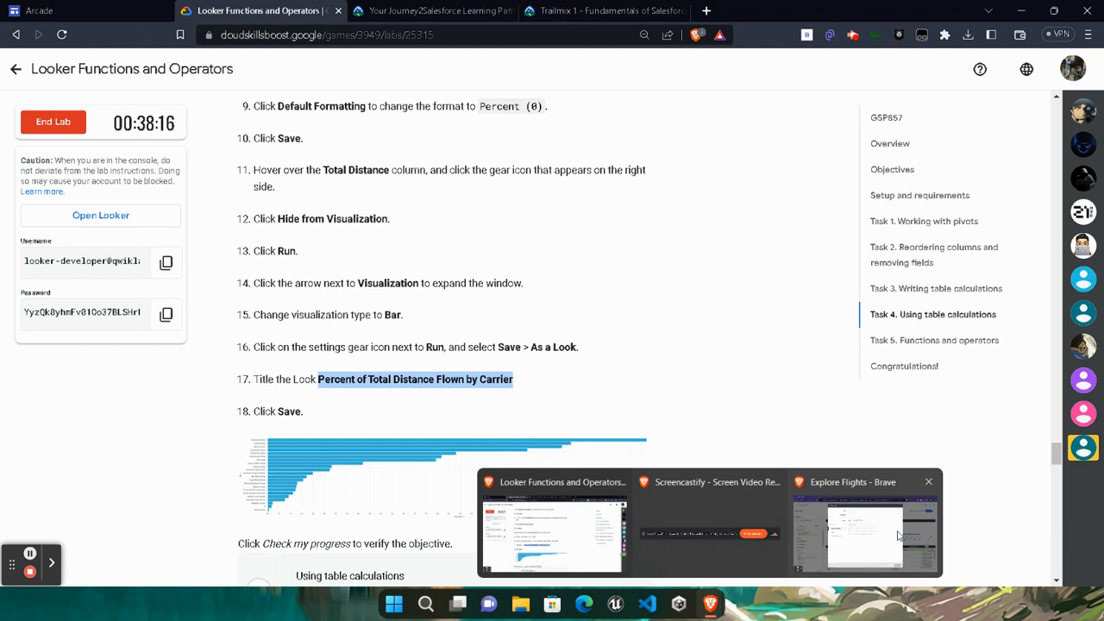
pyautogui.click(871, 522)
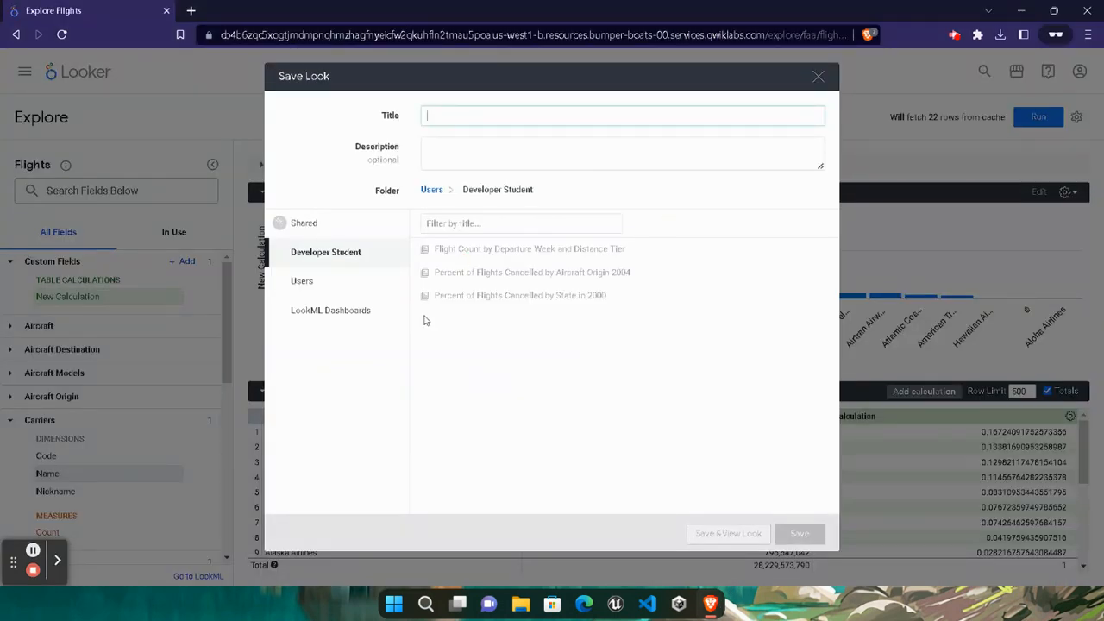
pyautogui.hotkey('ctrl', 'v')
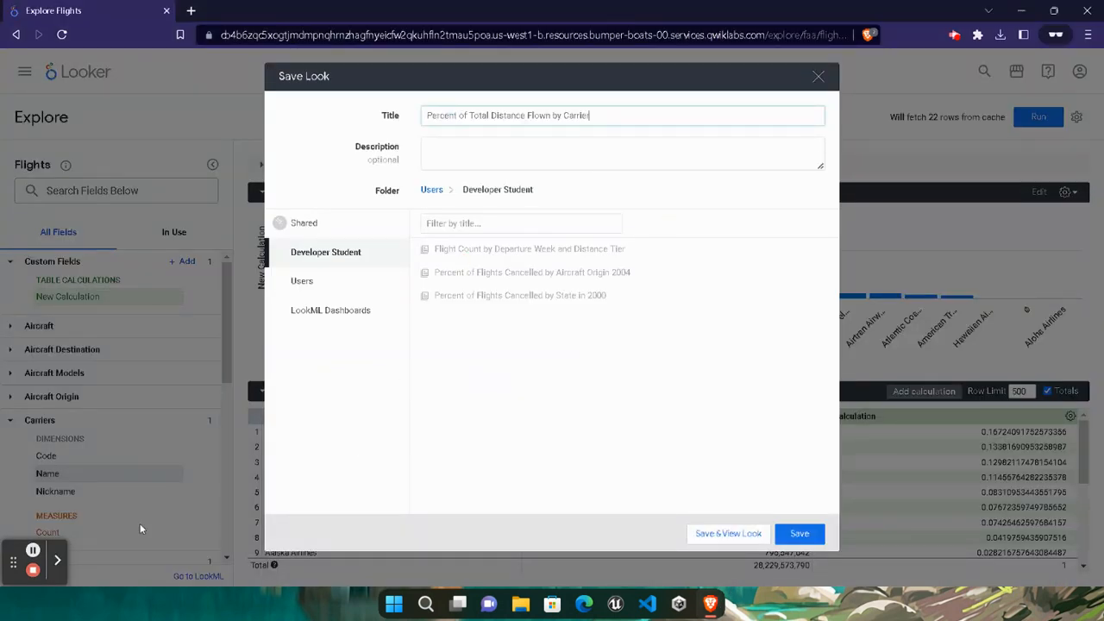
pyautogui.click(800, 534)
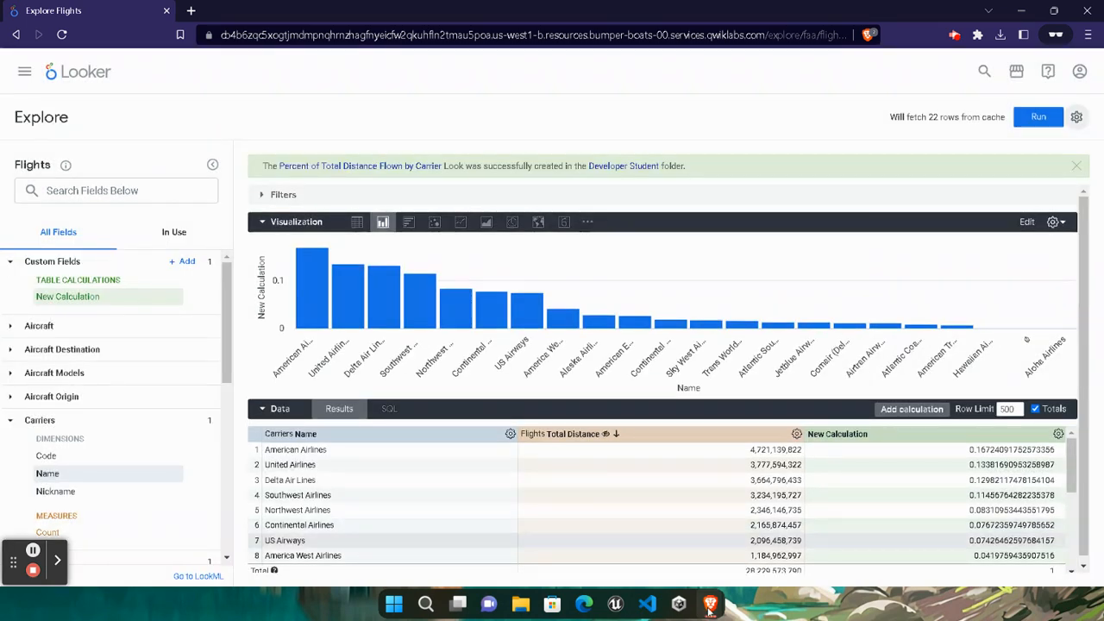
# Step: Switch to the lab page, check progress for Using table calculations, and go on to the Task 5 instructions
pyautogui.moveTo(709, 608)
pyautogui.click(524, 532)
pyautogui.scroll(-5, 523, 534)
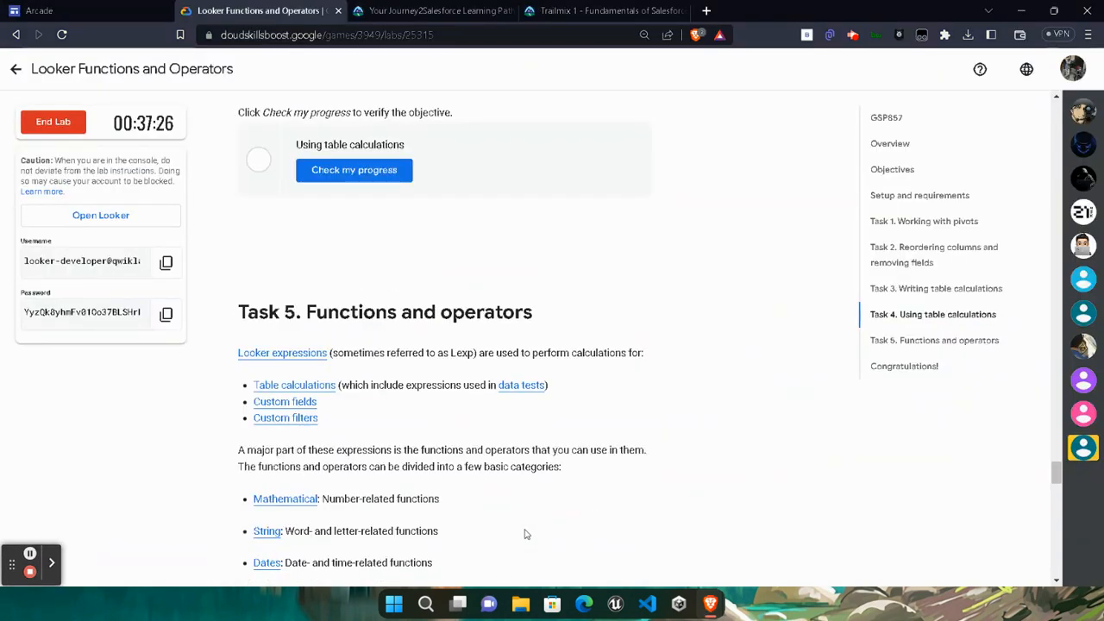
pyautogui.scroll(3, 524, 534)
pyautogui.click(340, 388)
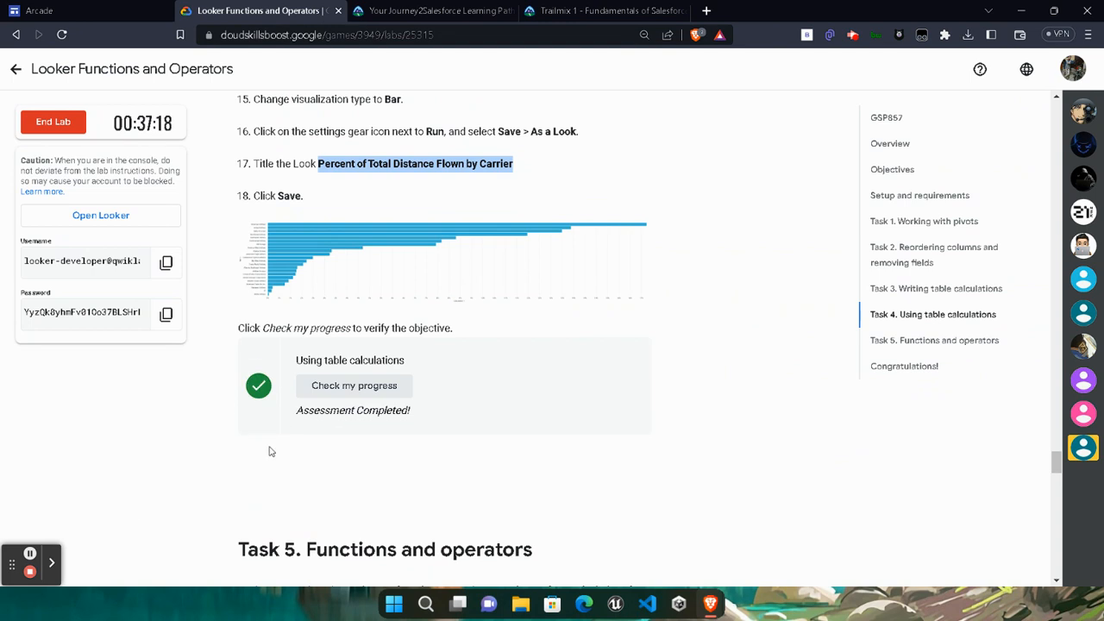
pyautogui.moveTo(276, 423); pyautogui.dragTo(458, 398)
pyautogui.click(490, 487)
pyautogui.scroll(-6, 519, 481)
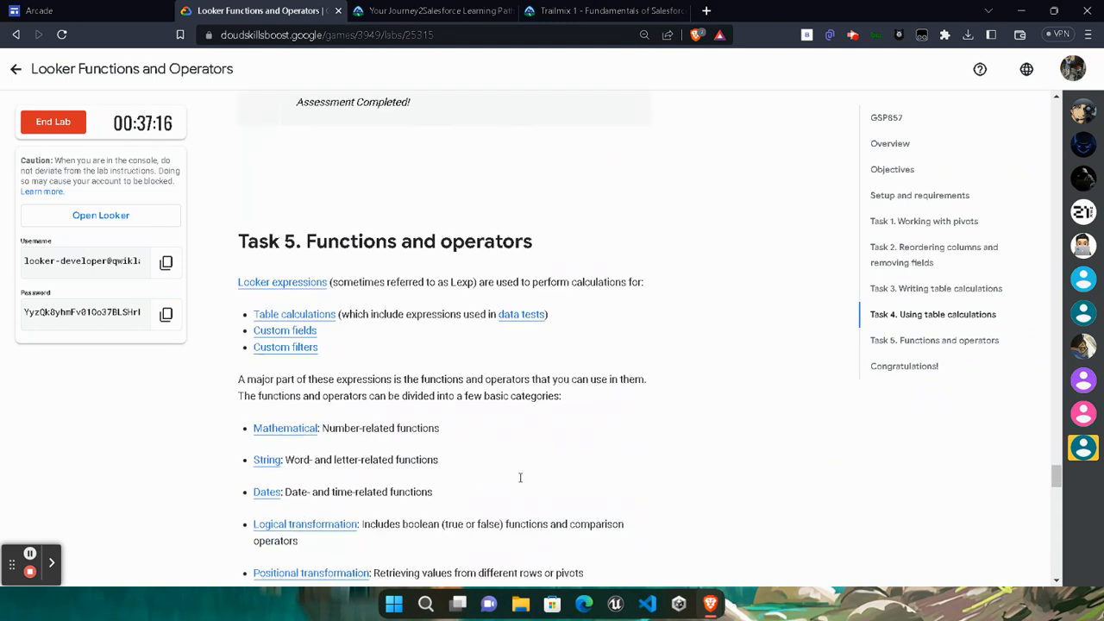
# Step: Return to Looker and open a new FAA Flights Explore from the home page
pyautogui.moveTo(710, 602)
pyautogui.click(871, 526)
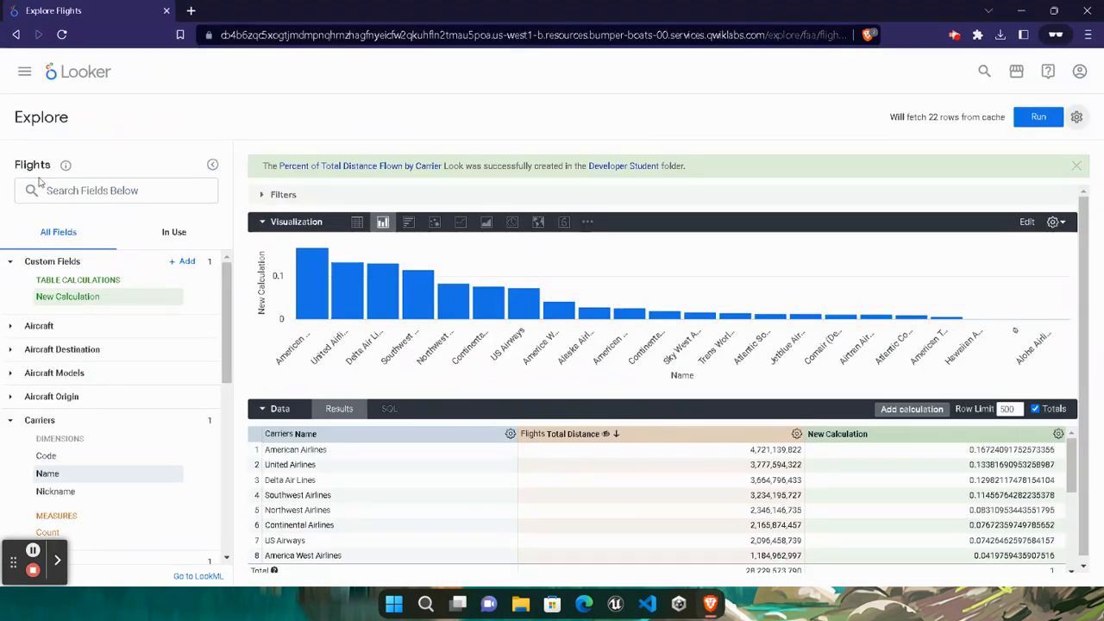
pyautogui.click(73, 70)
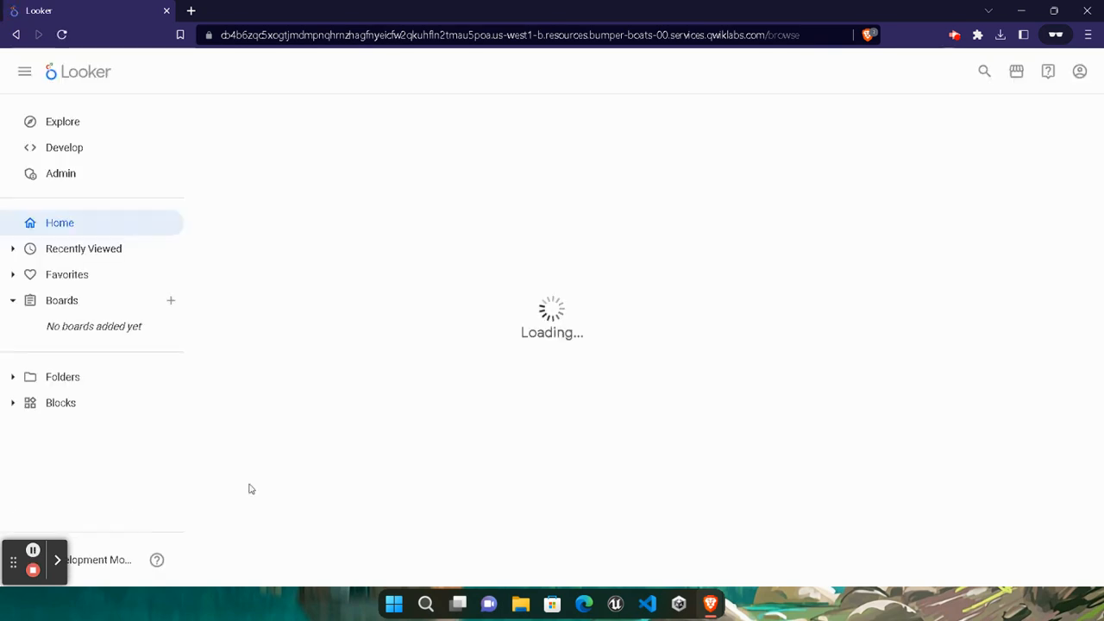
pyautogui.click(89, 129)
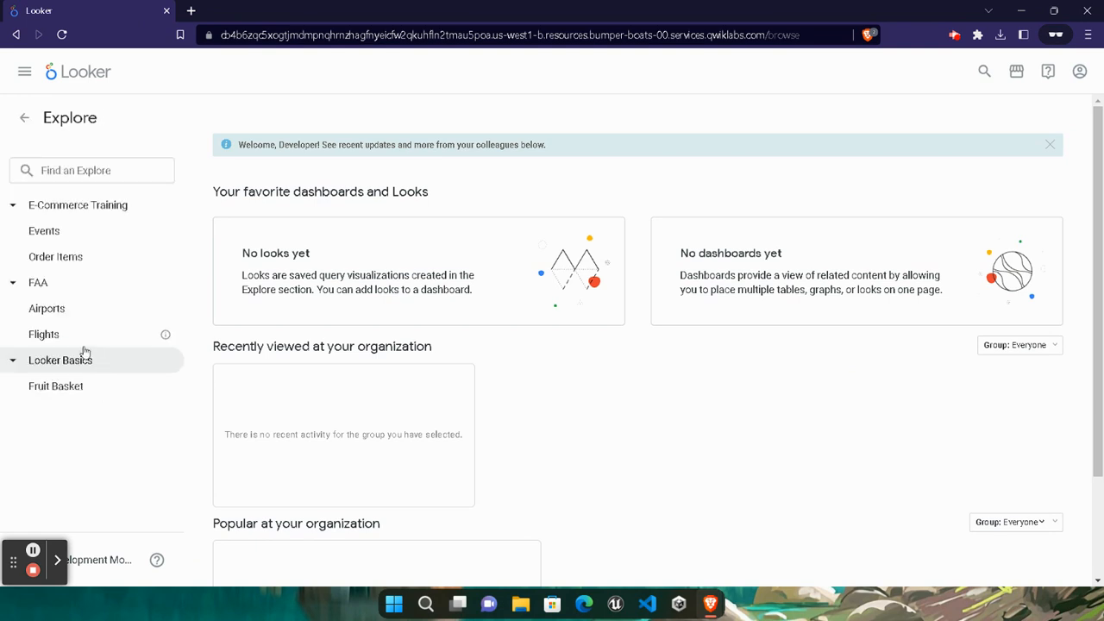
pyautogui.click(80, 342)
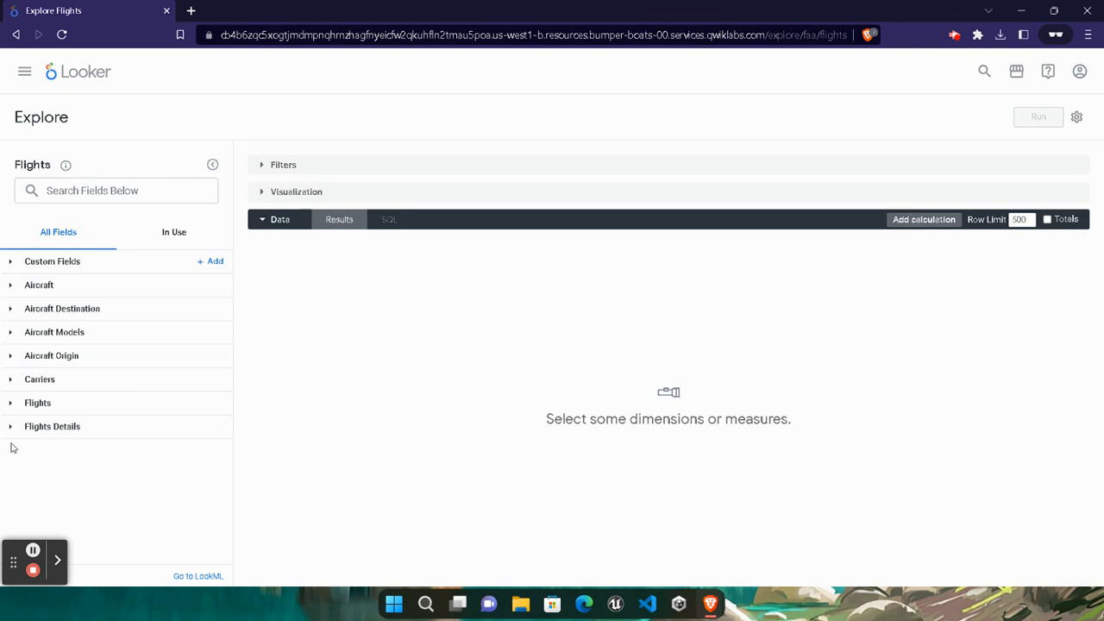
# Step: Add the Flights Count measure and the Distance Tiered dimension to the query
pyautogui.click(36, 402)
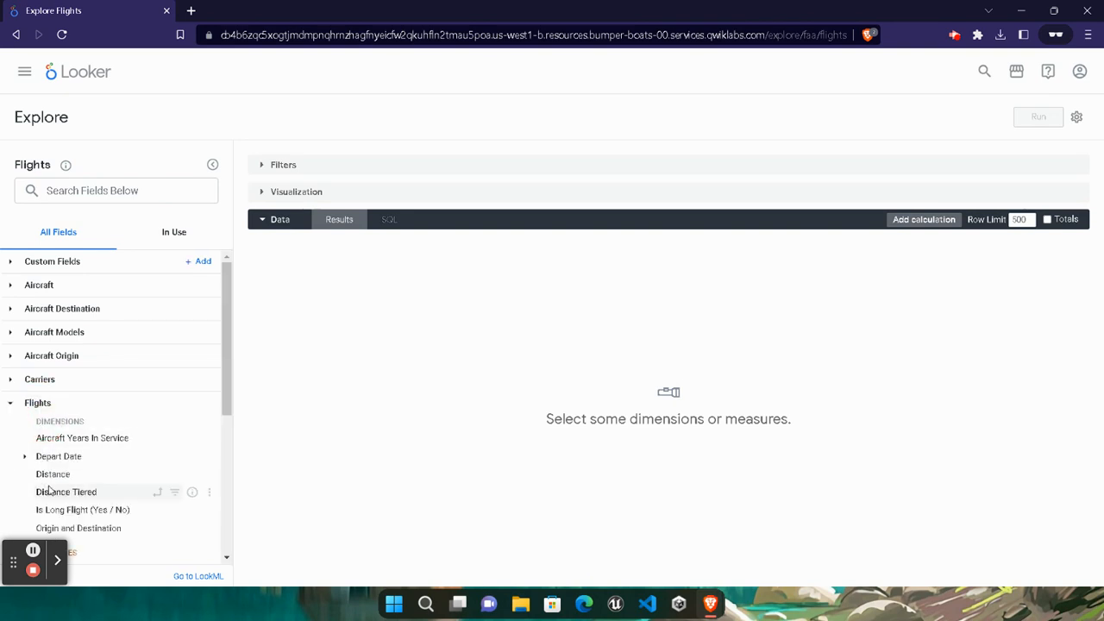
pyautogui.scroll(-3, 50, 490)
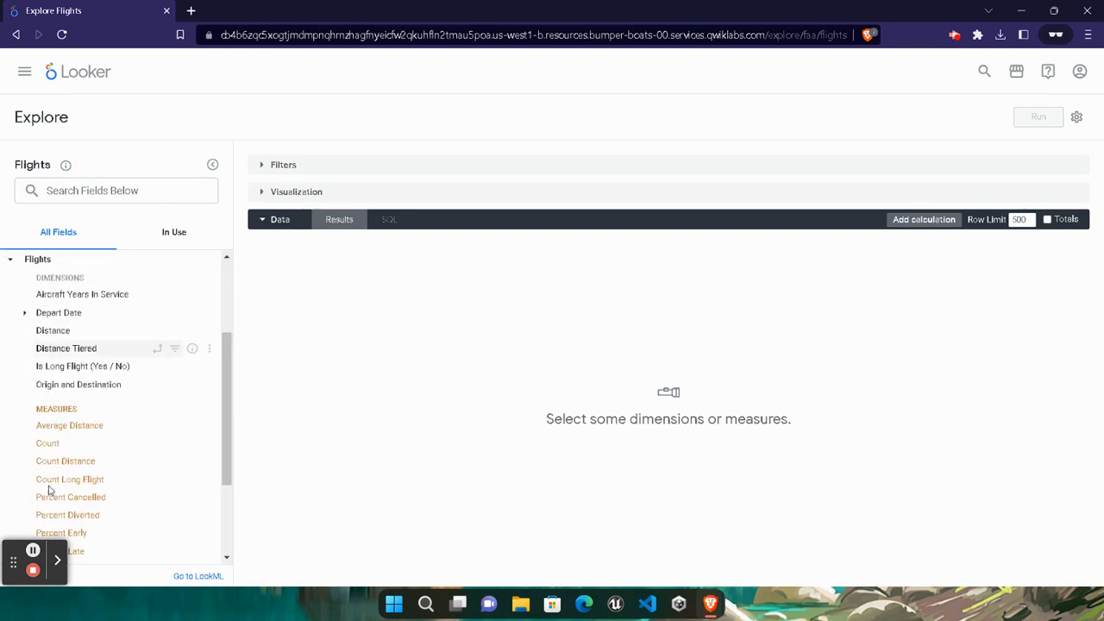
pyautogui.click(75, 448)
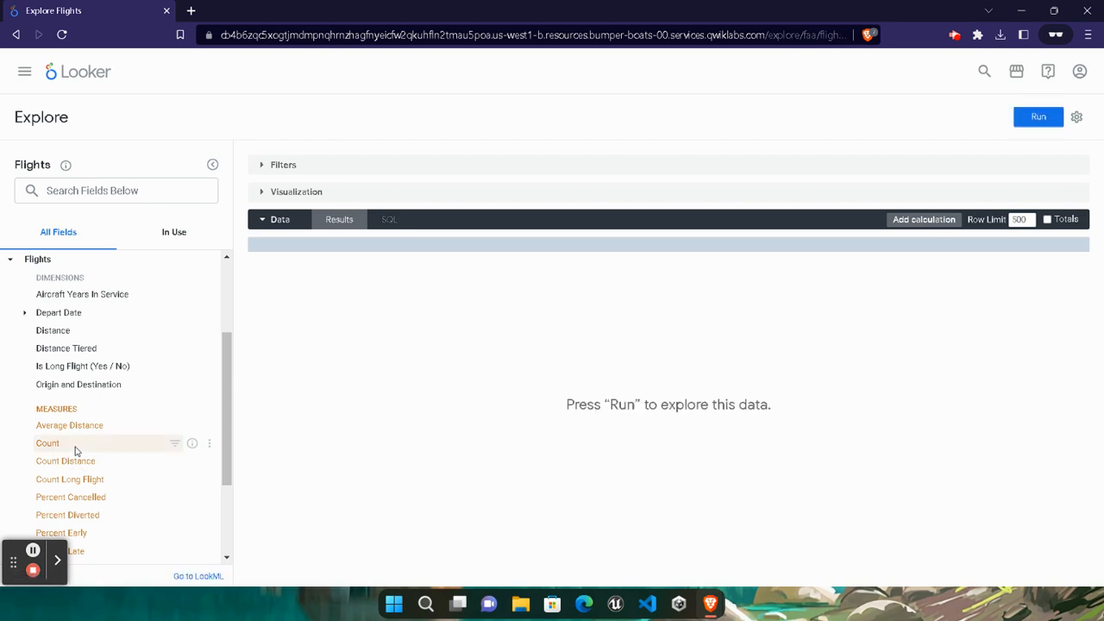
pyautogui.scroll(1, 75, 448)
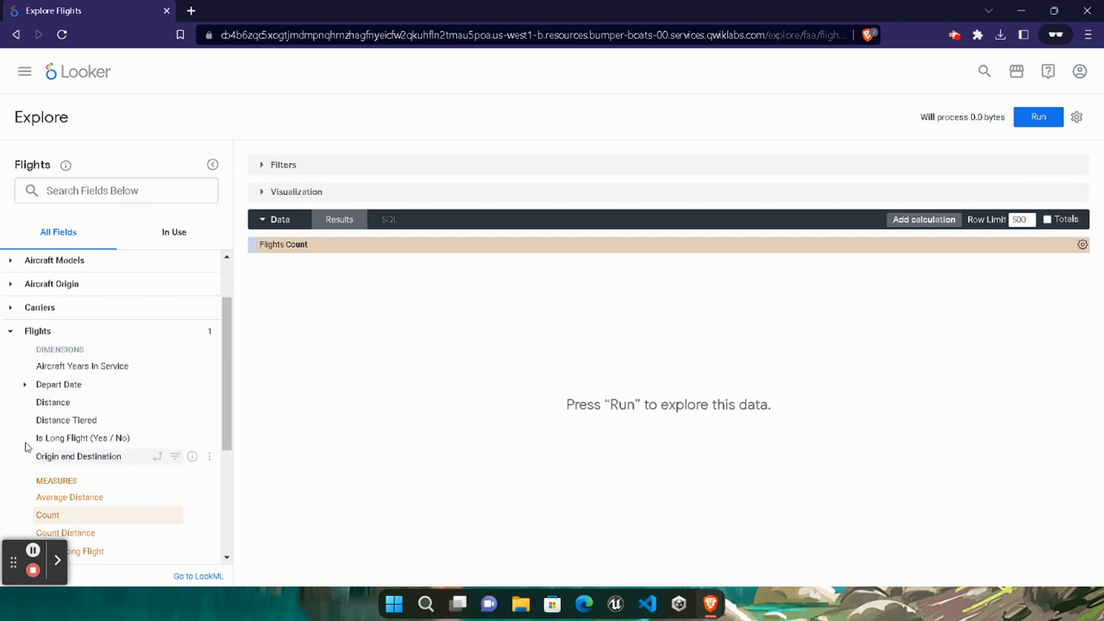
pyautogui.click(81, 420)
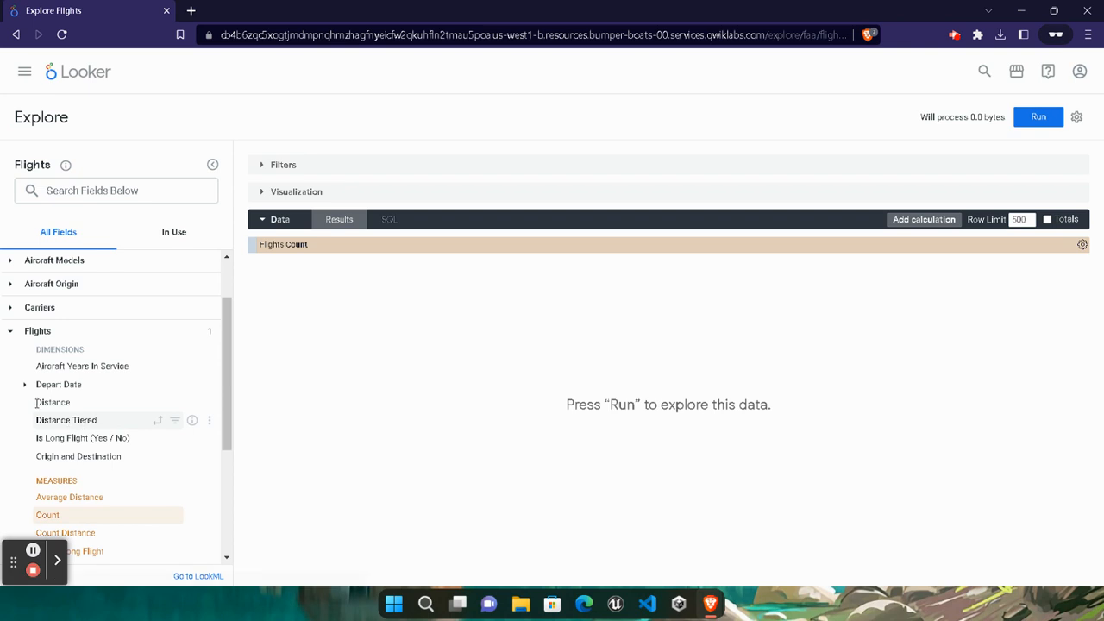
# Step: Pivot the query by the Depart Date Year dimension
pyautogui.click(24, 384)
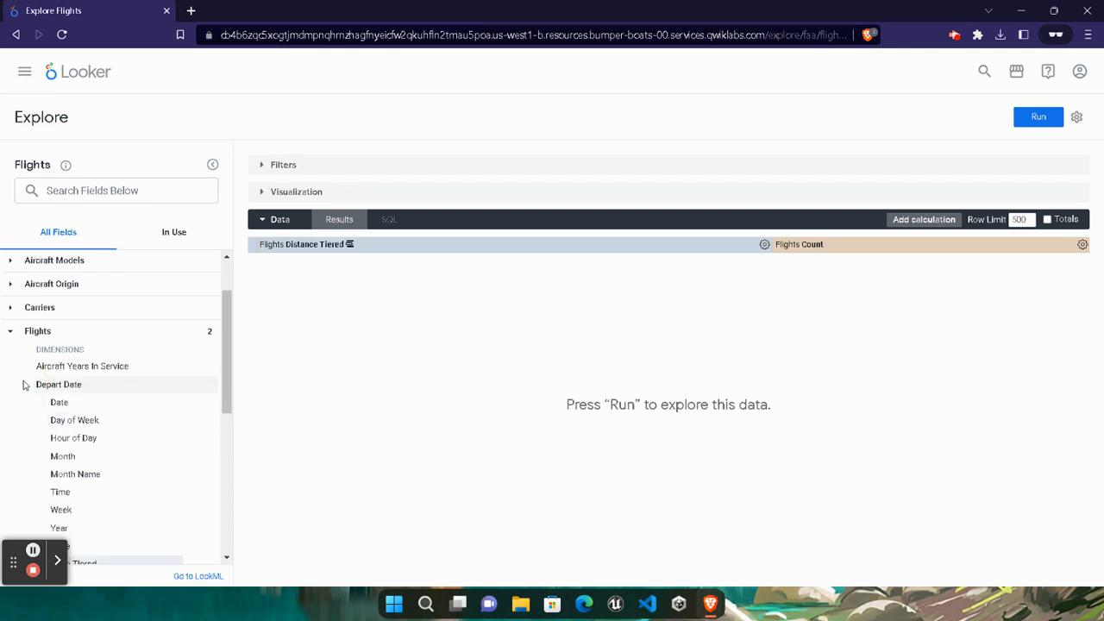
pyautogui.scroll(-1, 76, 495)
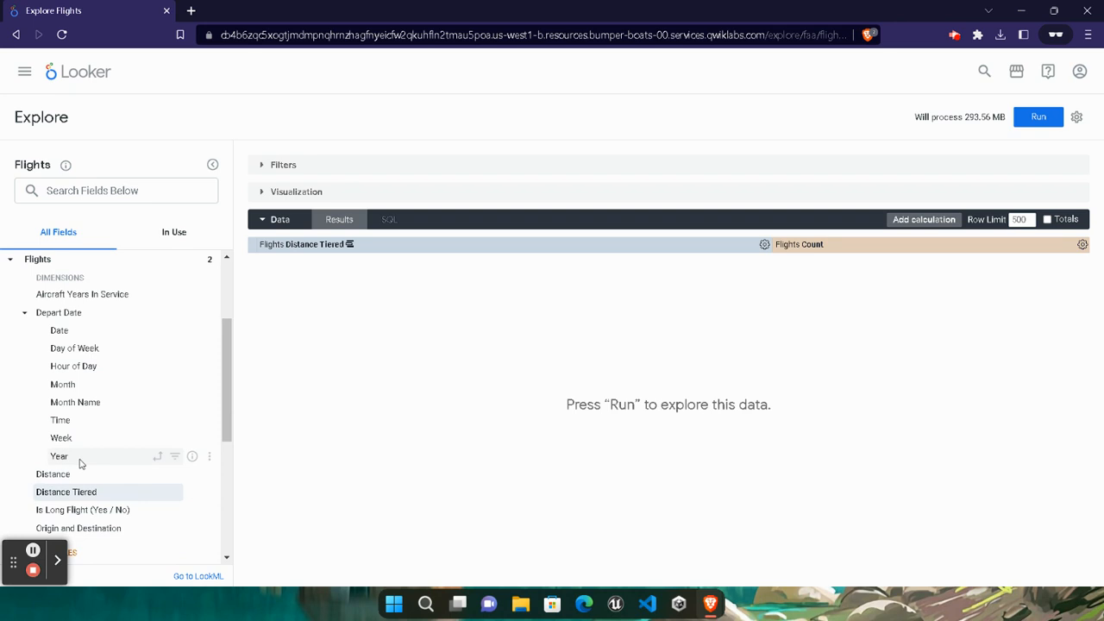
pyautogui.click(159, 461)
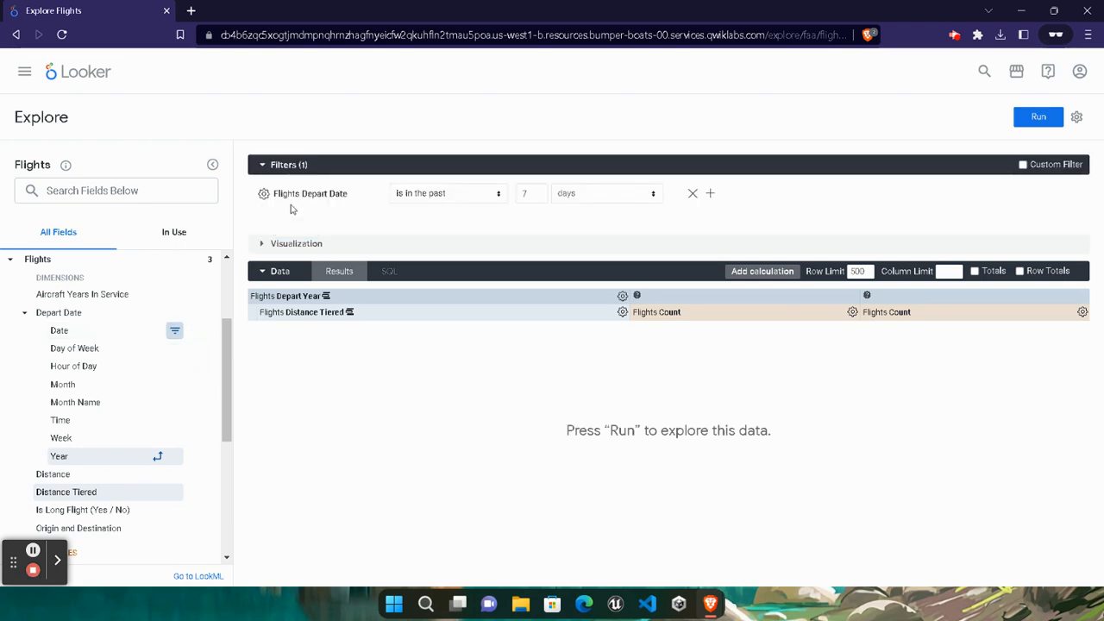
# Step: Filter Flights Depart Date to on or after the absolute date 01/01/2000 and run the query
pyautogui.click(457, 193)
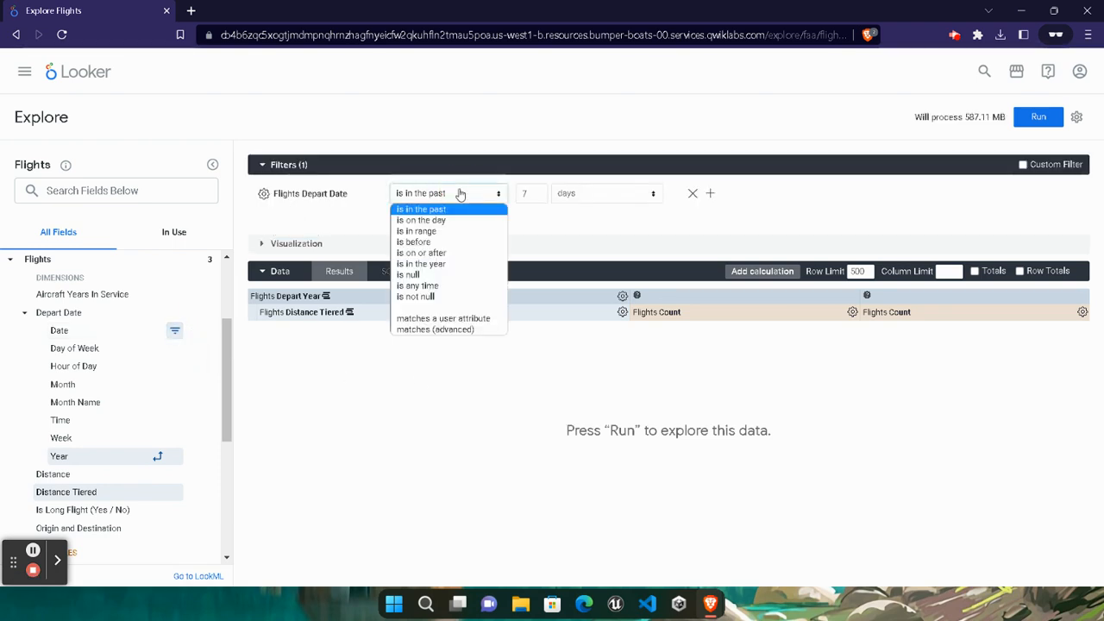
pyautogui.click(447, 255)
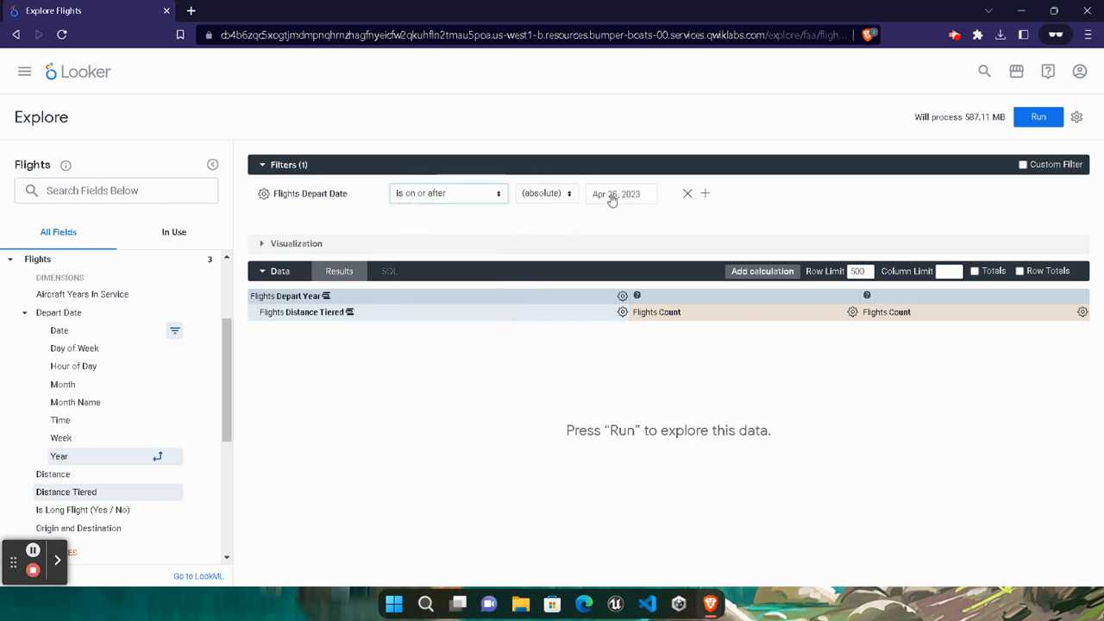
pyautogui.click(612, 195)
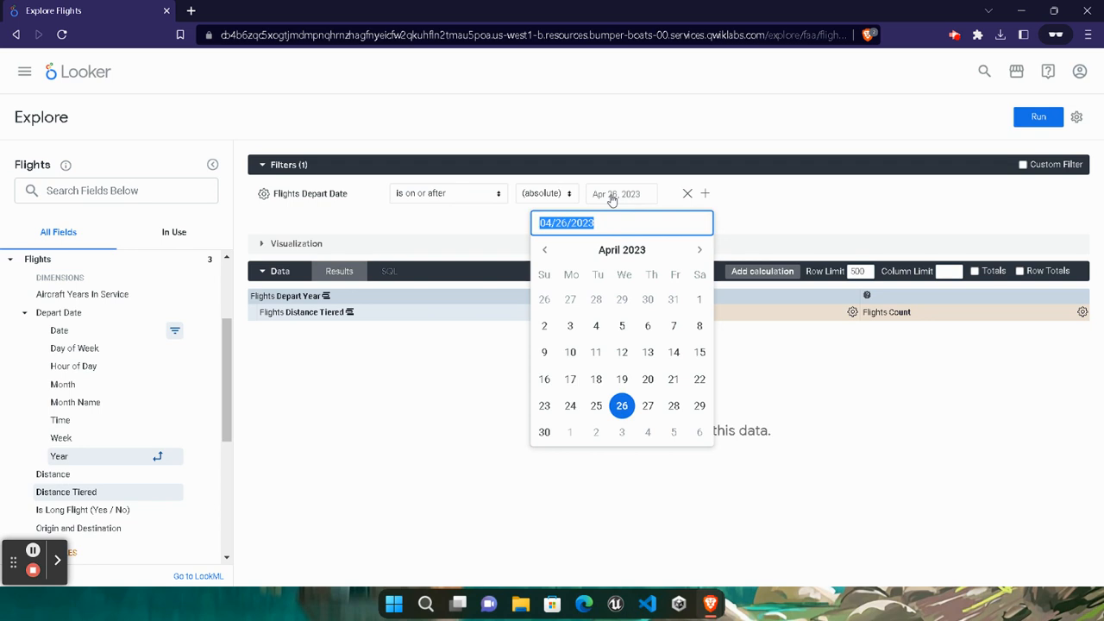
pyautogui.write('01/0')
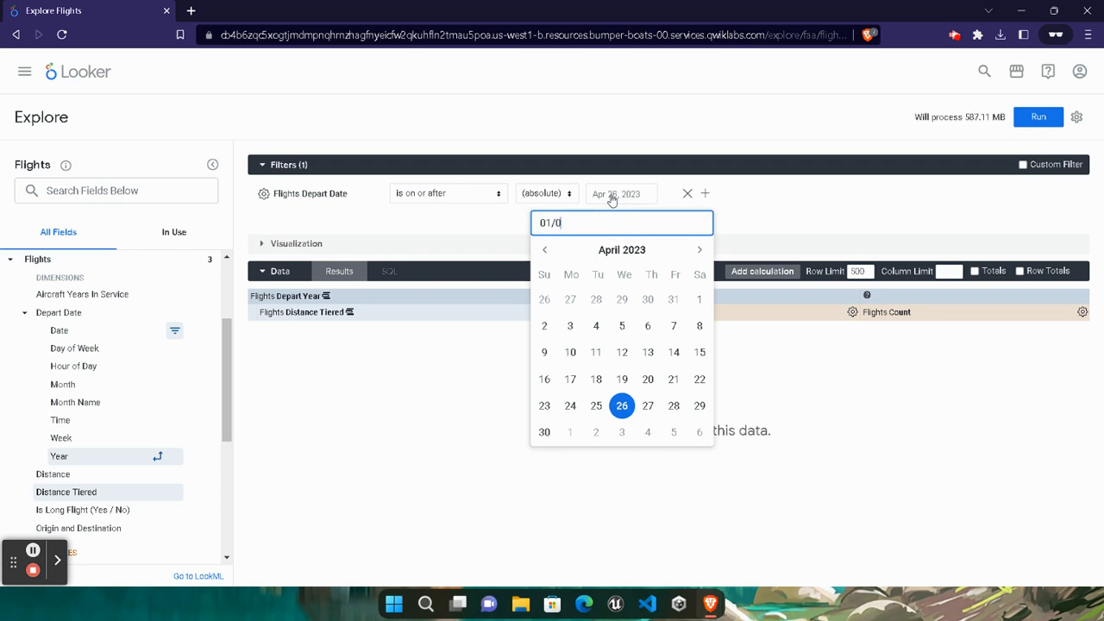
pyautogui.write('1/2')
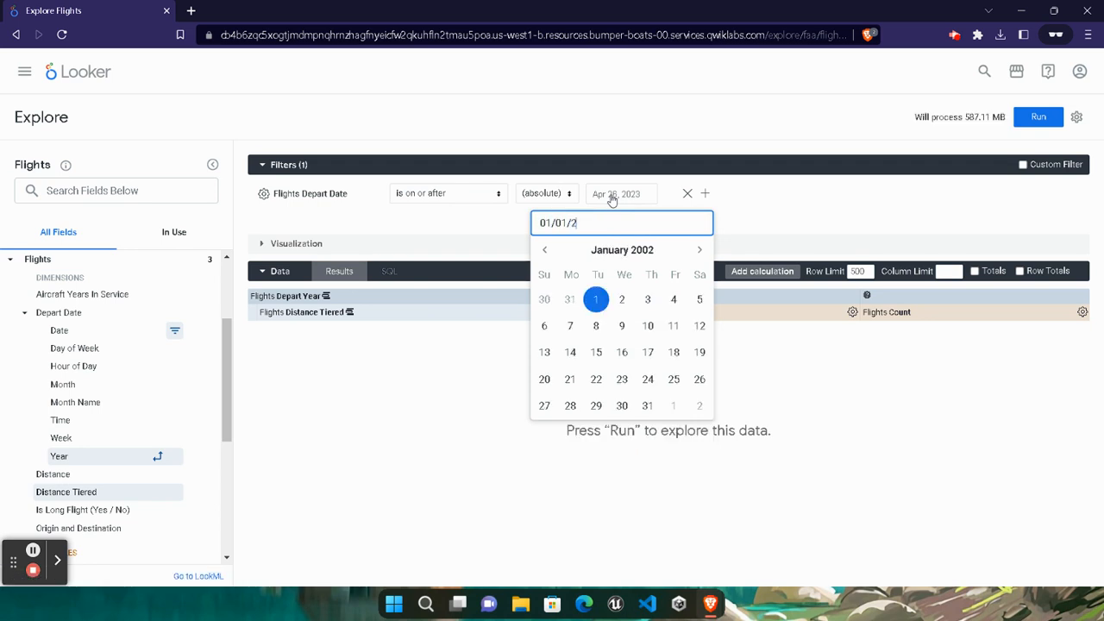
pyautogui.write('000')
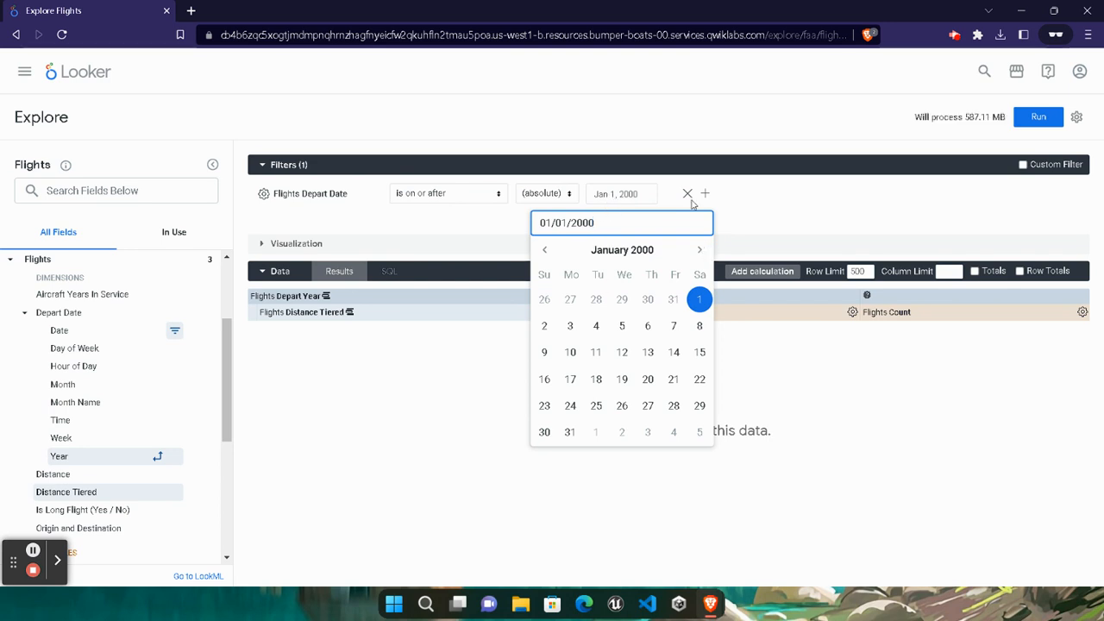
pyautogui.click(1035, 116)
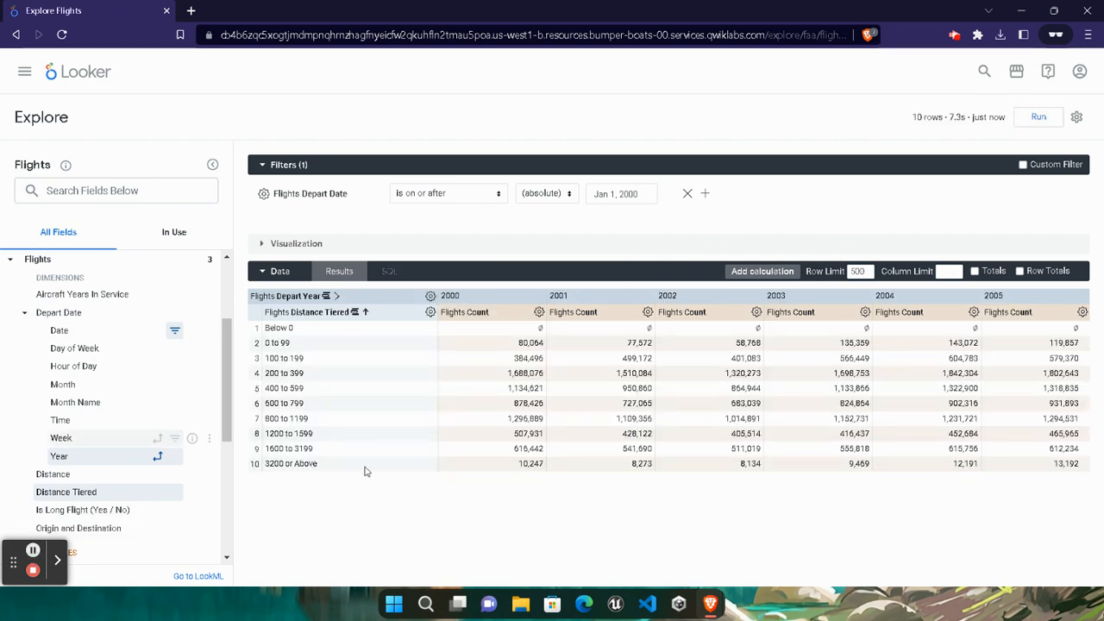
# Step: Start a new table calculation, switch to the lab guide and copy the pivot_offset expression from Task 5
pyautogui.scroll(3, 121, 422)
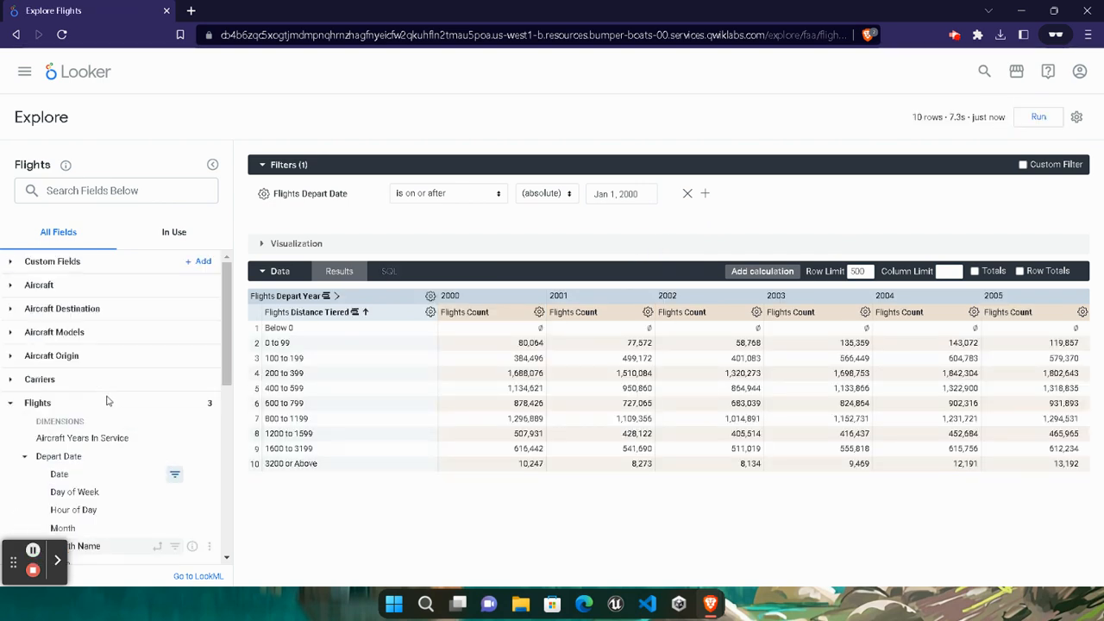
pyautogui.click(193, 264)
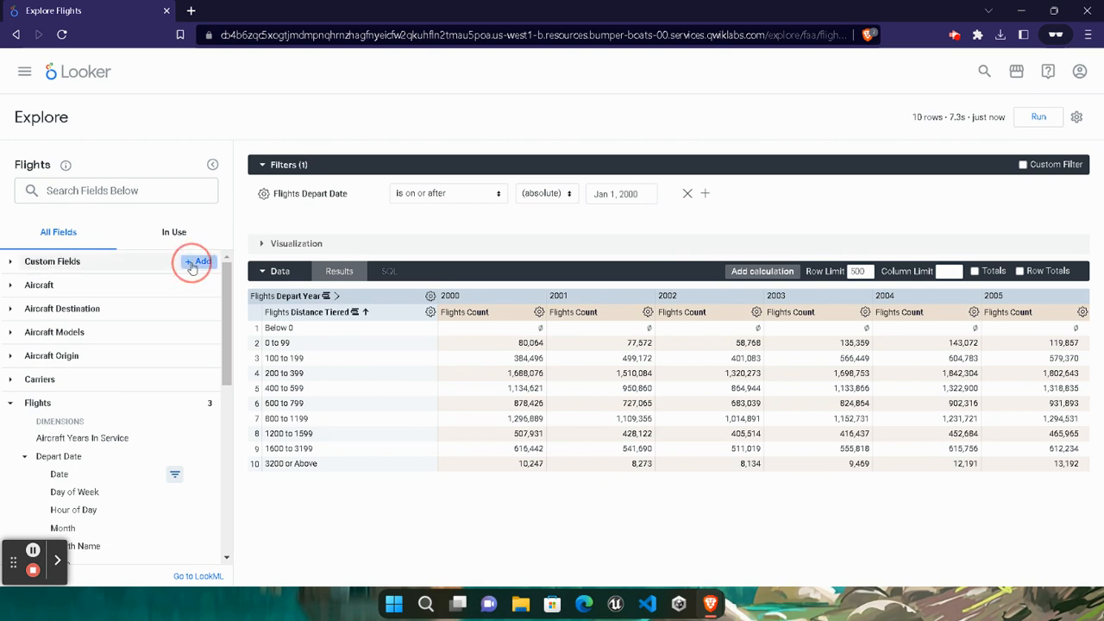
pyautogui.click(223, 346)
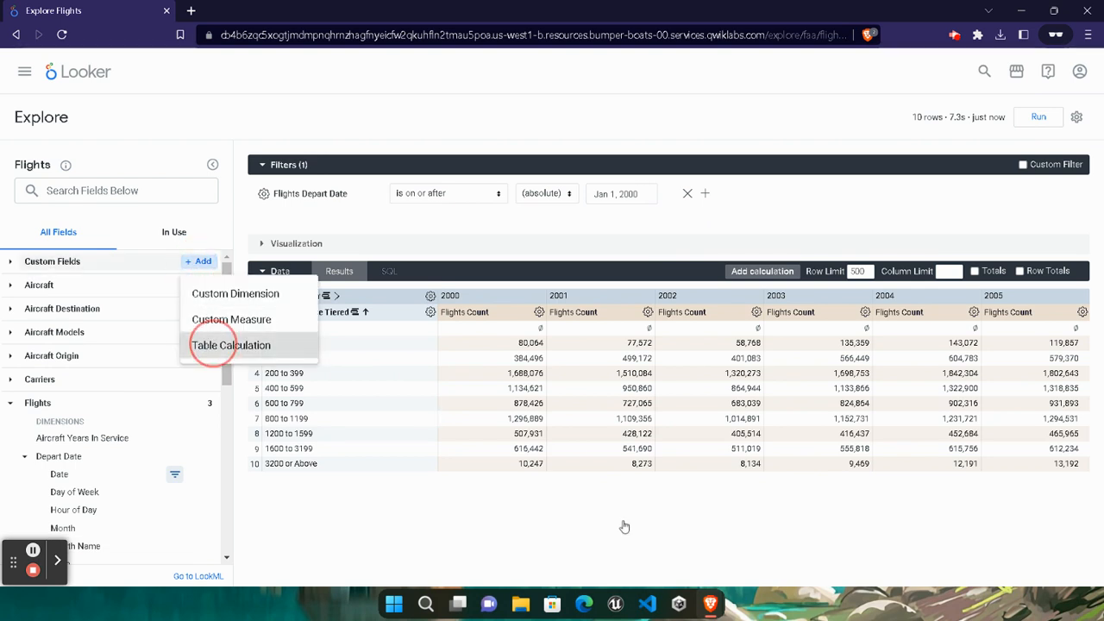
pyautogui.moveTo(714, 595)
pyautogui.click(556, 518)
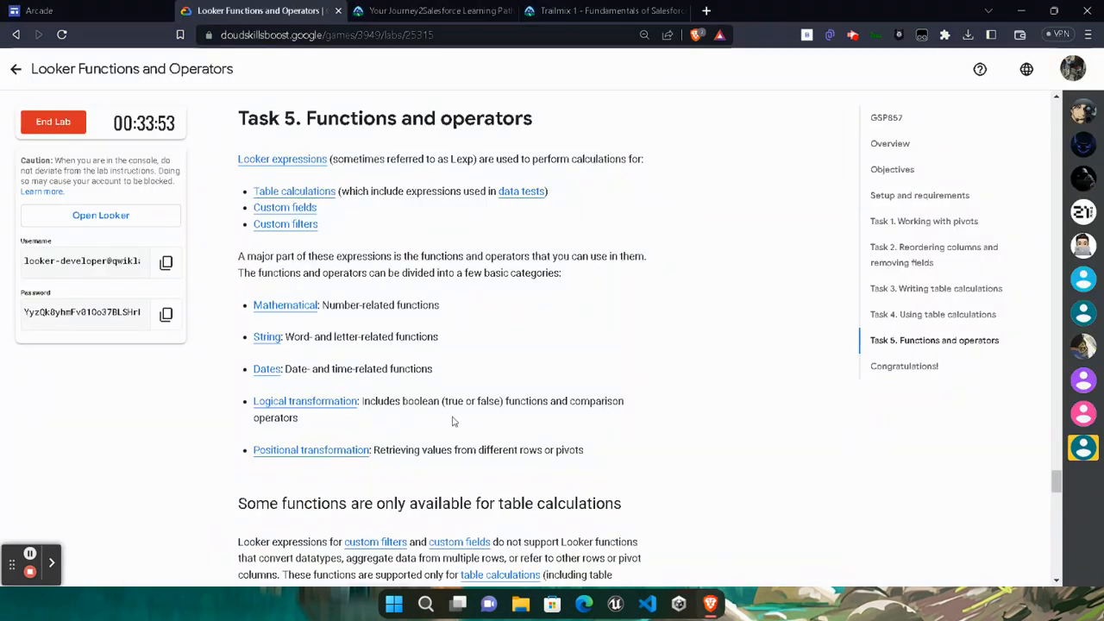
pyautogui.scroll(-3, 454, 420)
pyautogui.scroll(-8, 454, 420)
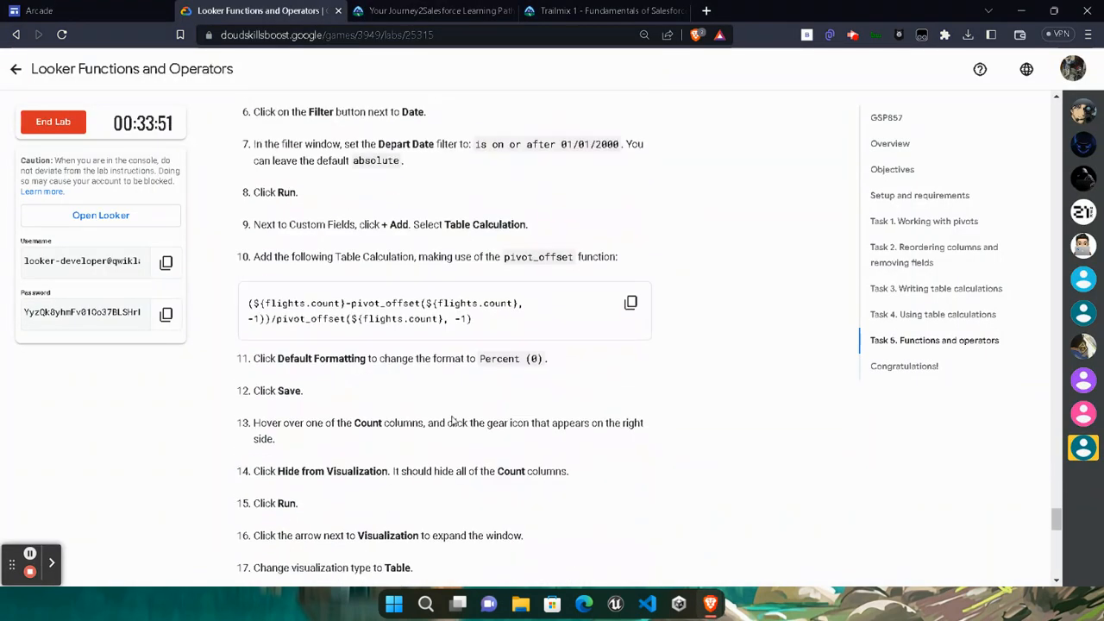
pyautogui.click(630, 312)
# Step: Return to Looker, enter (${flights.count}-pivot_offset(${flights.count}, -1))/pivot_offset(${flights.count}, -1) as the custom expression and save the calculation
pyautogui.moveTo(709, 604)
pyautogui.click(843, 519)
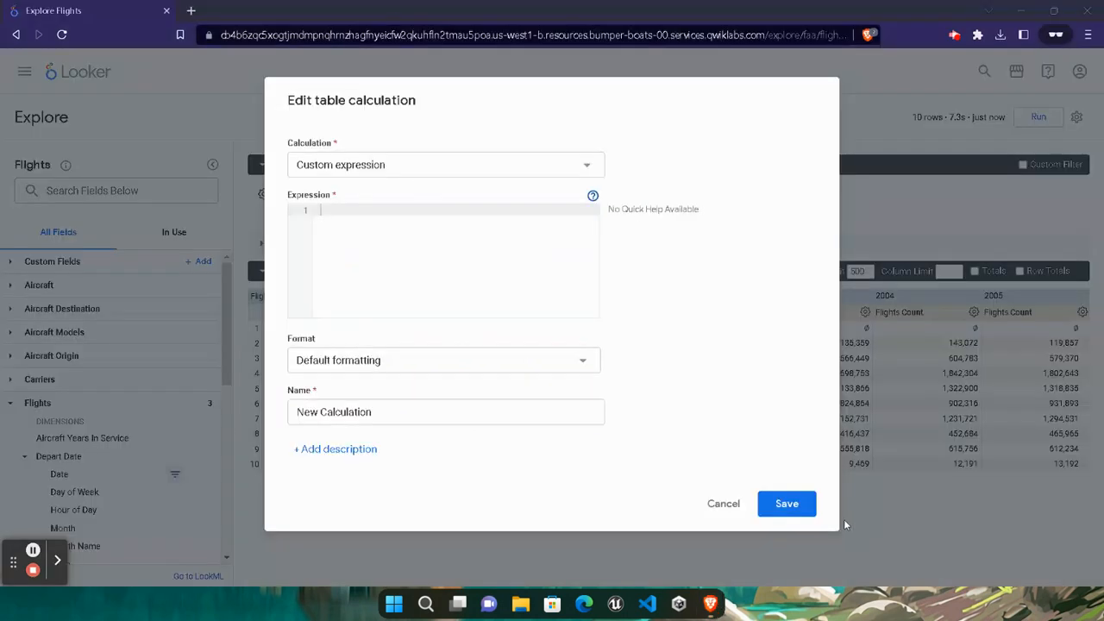
pyautogui.hotkey('ctrl', 'v')
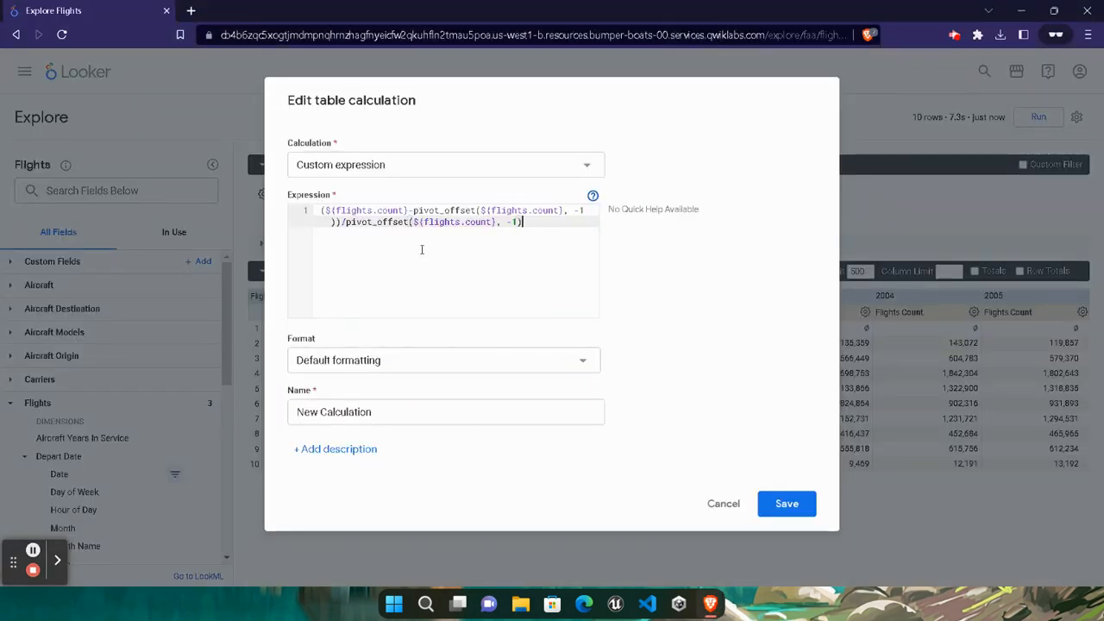
pyautogui.click(791, 504)
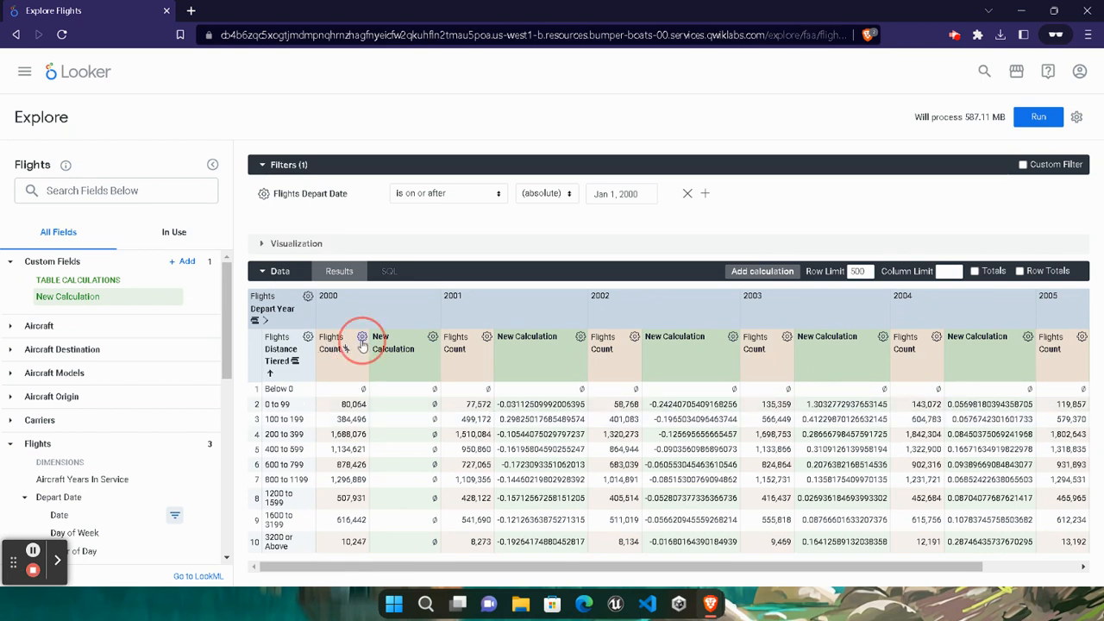
# Step: Hide the Flights Count columns from the visualization and run the query
pyautogui.click(361, 337)
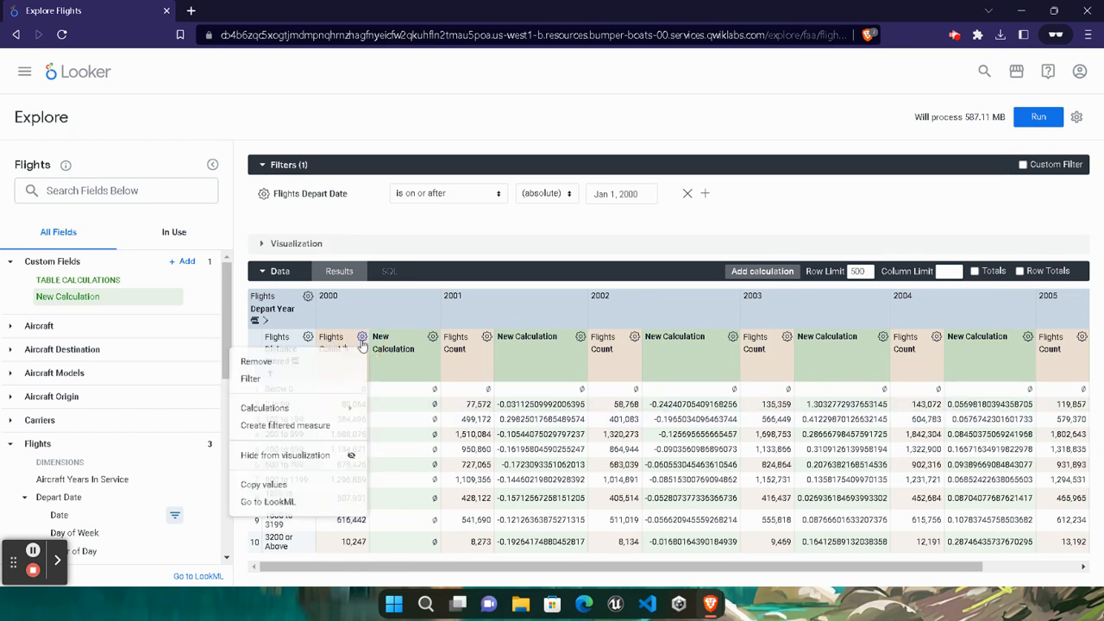
pyautogui.click(327, 459)
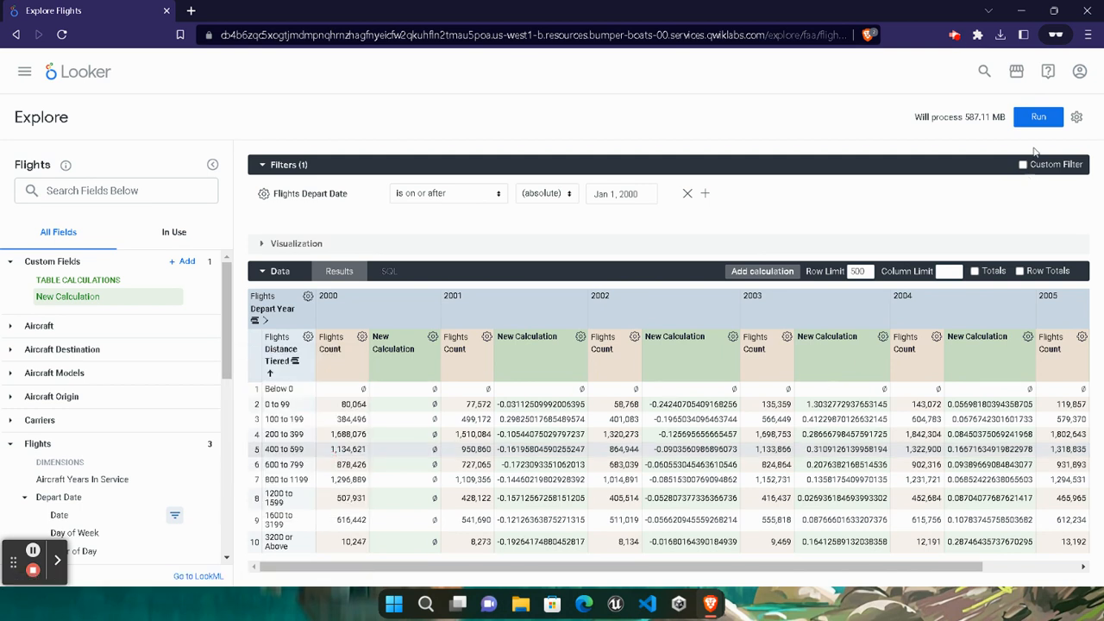
pyautogui.click(1037, 123)
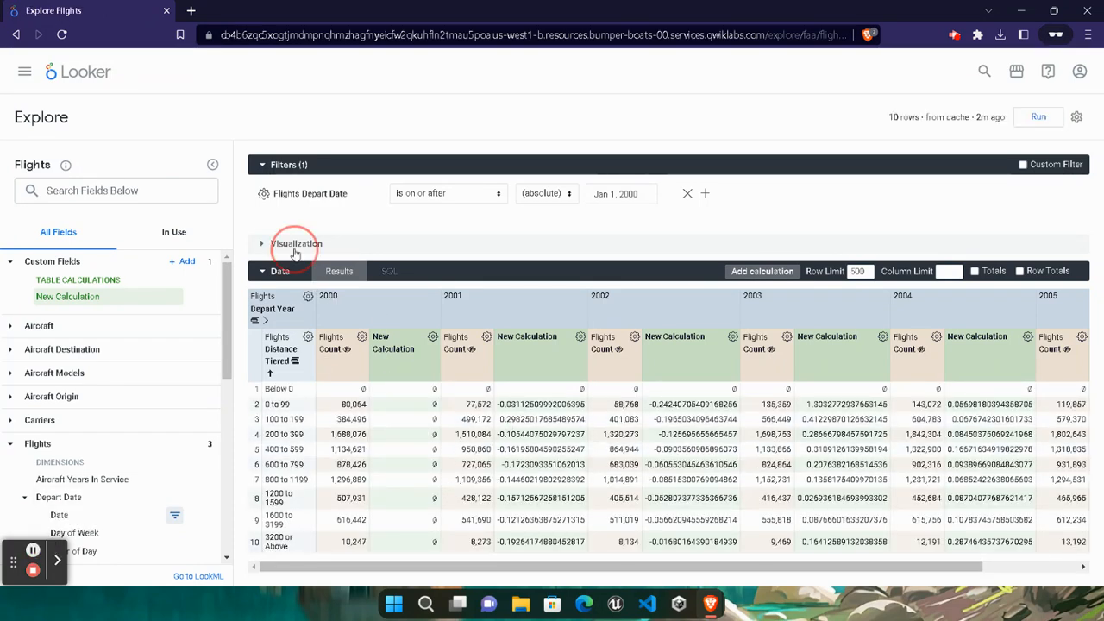
# Step: Try to set the visualization type to Table and open its settings
pyautogui.click(294, 249)
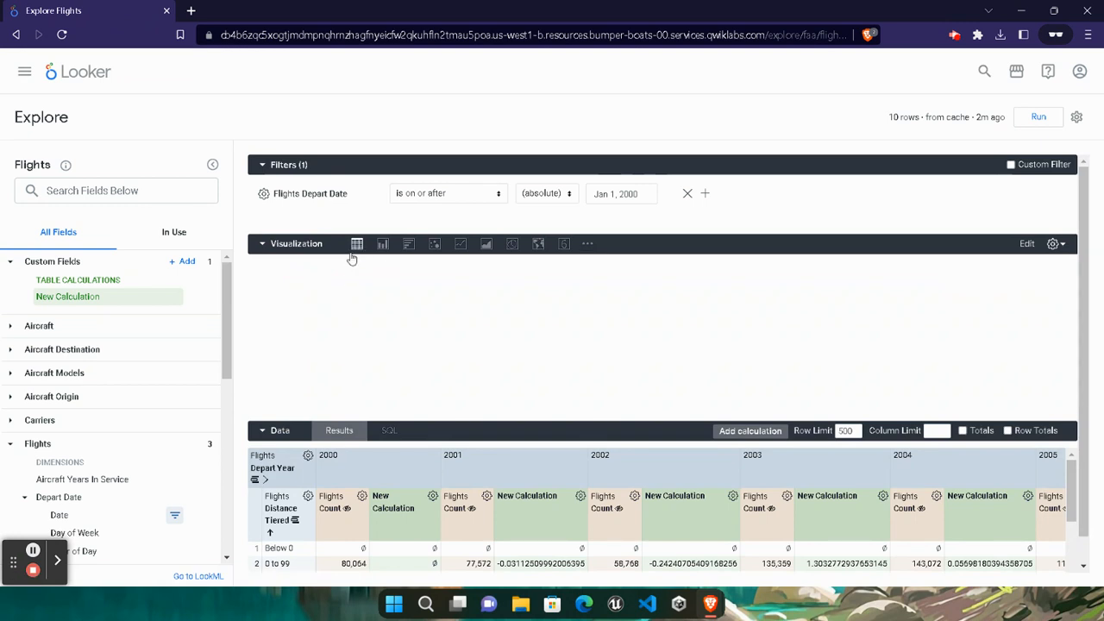
pyautogui.click(355, 246)
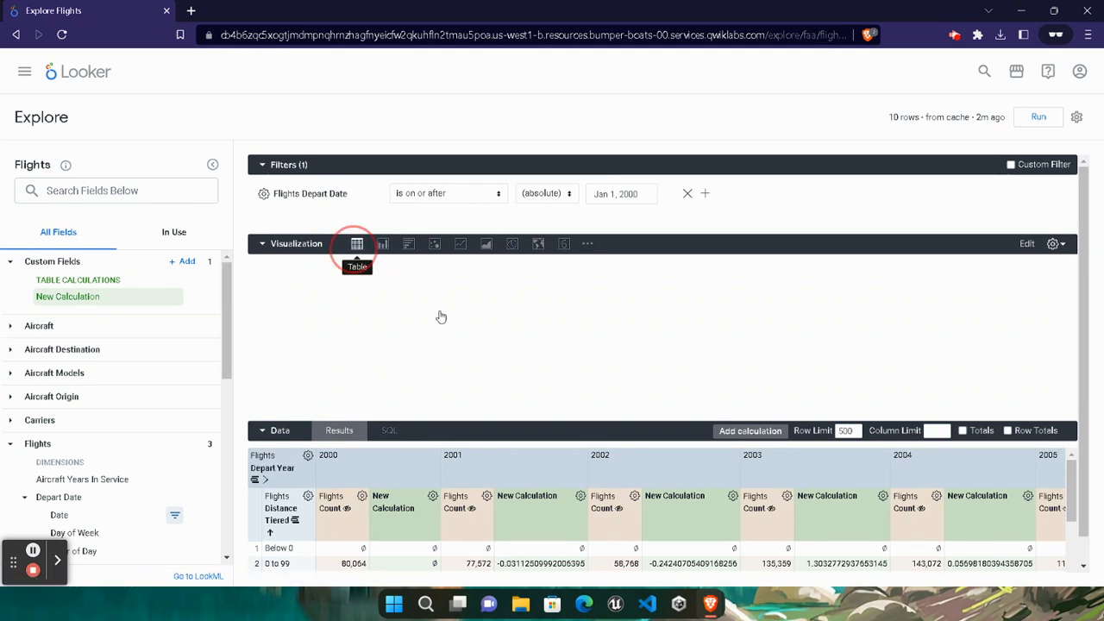
pyautogui.click(1065, 249)
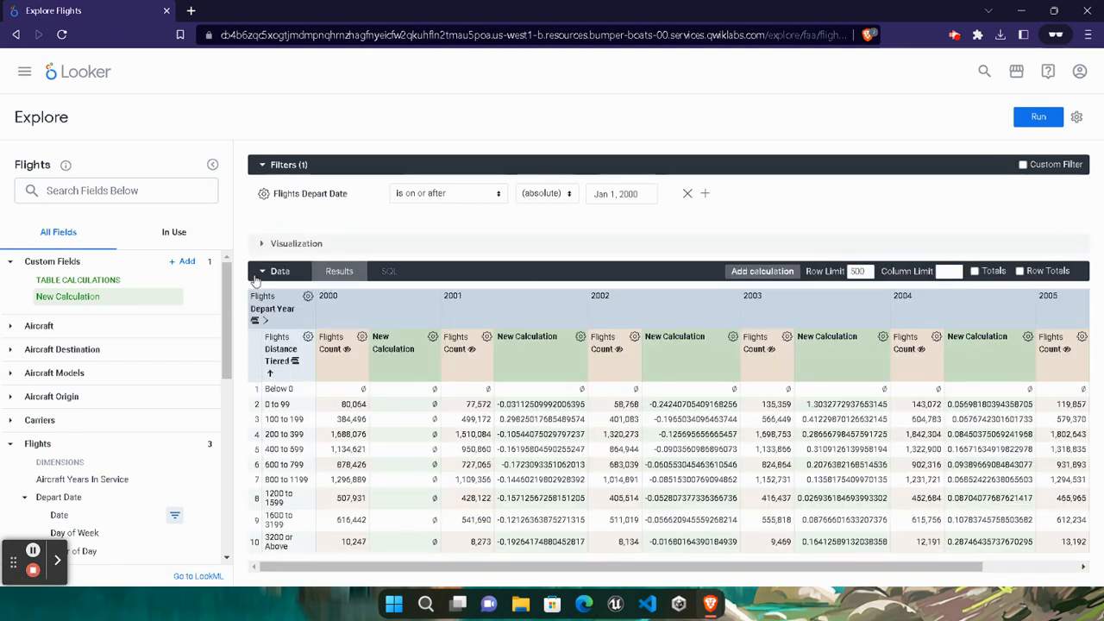
# Step: Examine the Plot and Values settings of the column visualization
pyautogui.click(294, 243)
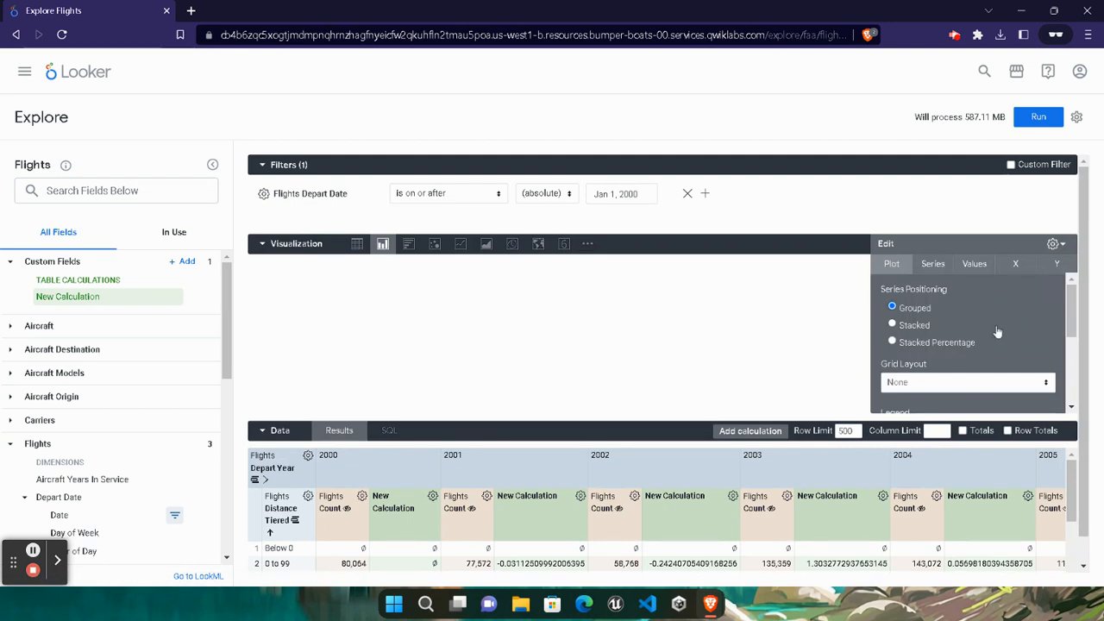
pyautogui.scroll(-3, 997, 332)
pyautogui.scroll(3, 997, 332)
pyautogui.click(1053, 244)
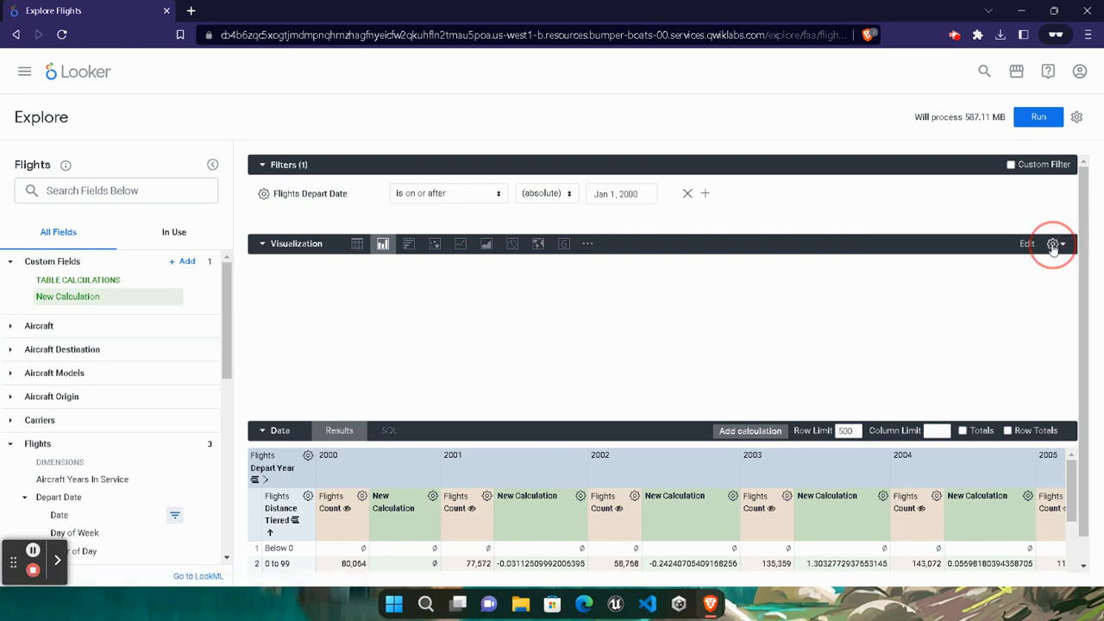
pyautogui.click(1053, 244)
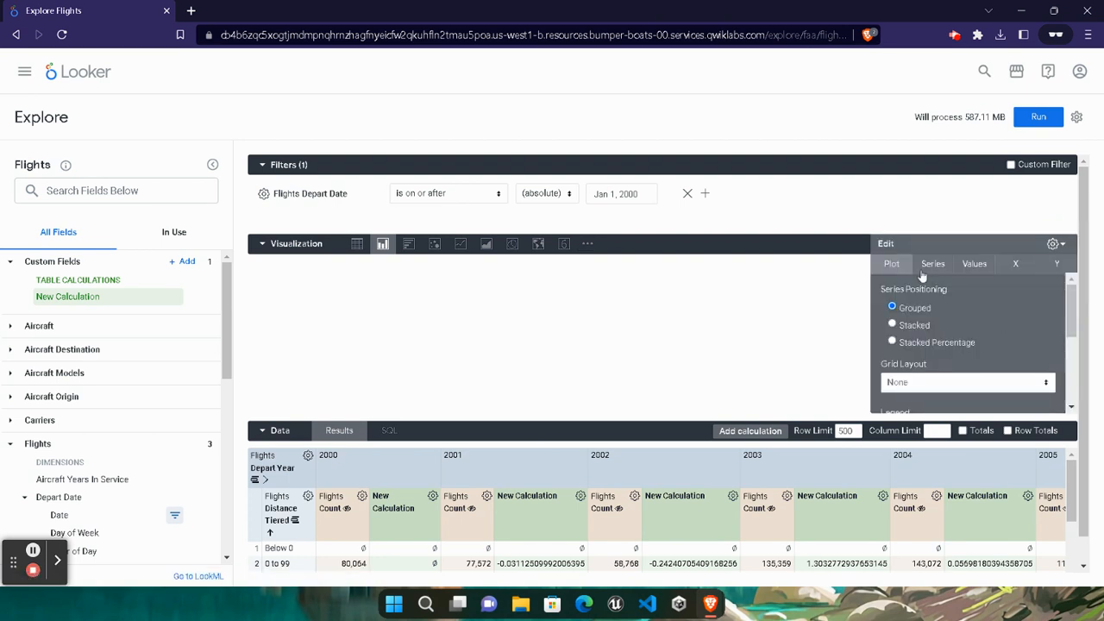
pyautogui.click(975, 264)
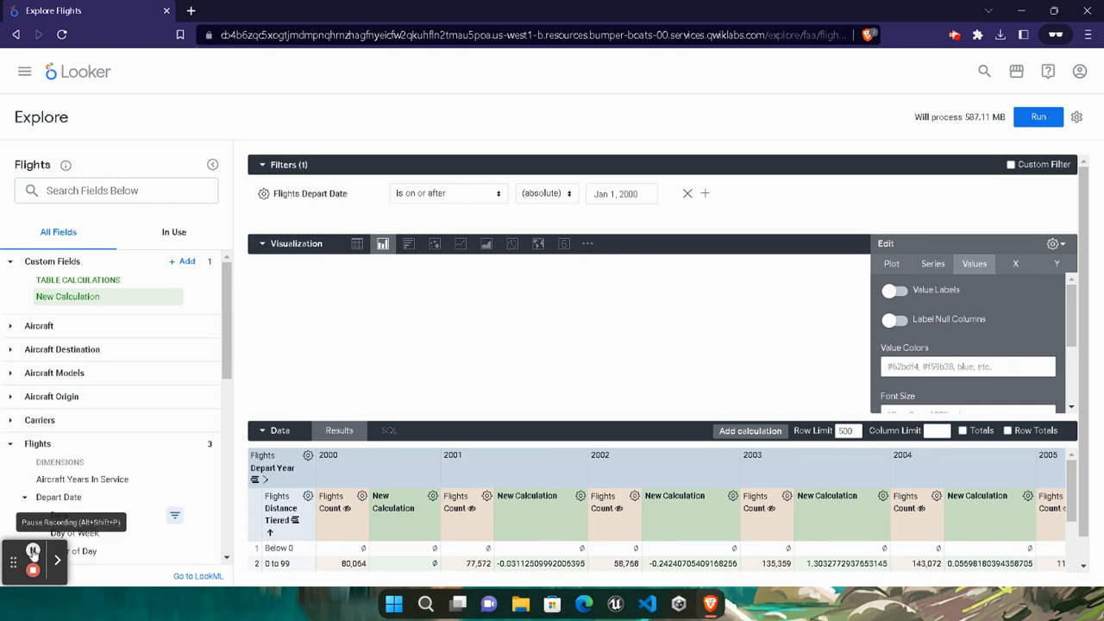
pyautogui.click(34, 551)
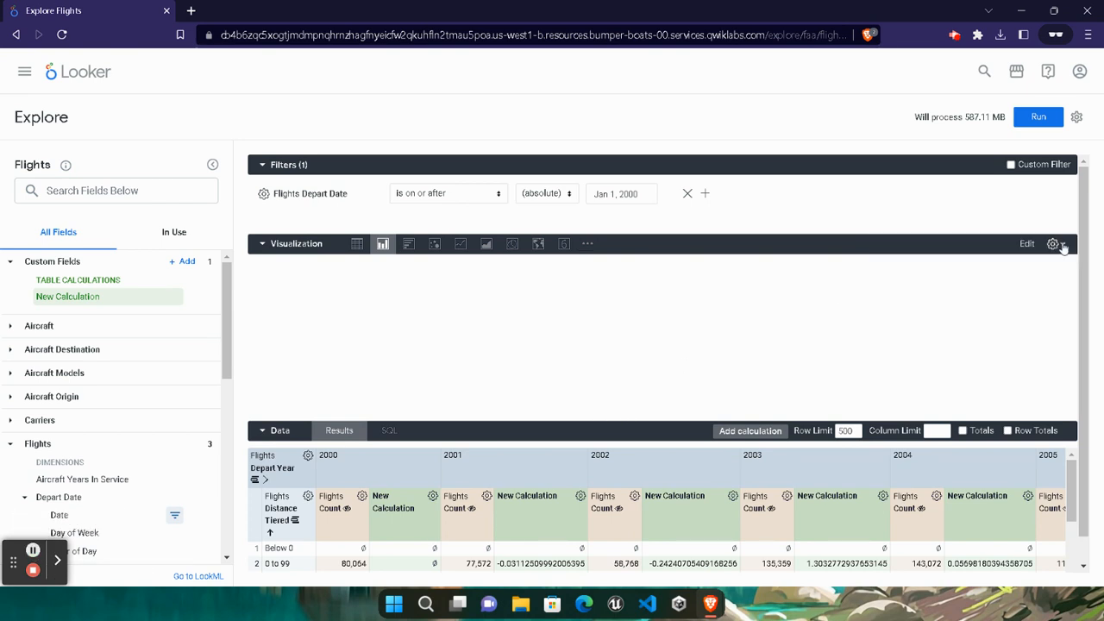
pyautogui.click(1063, 246)
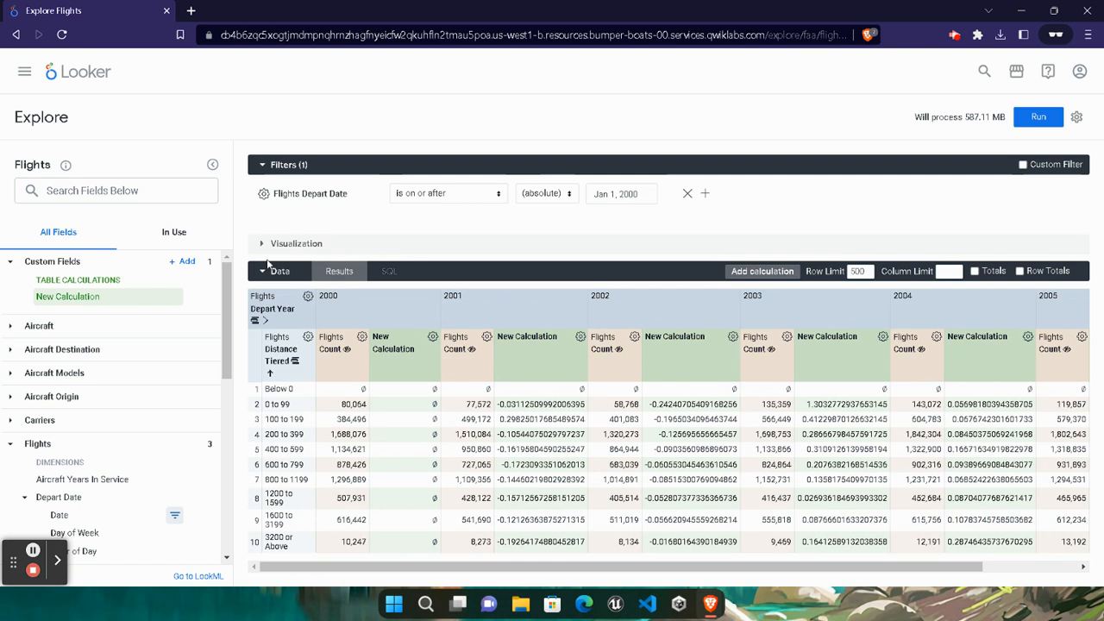
# Step: Expand the visualization again and set its type to Table
pyautogui.click(262, 245)
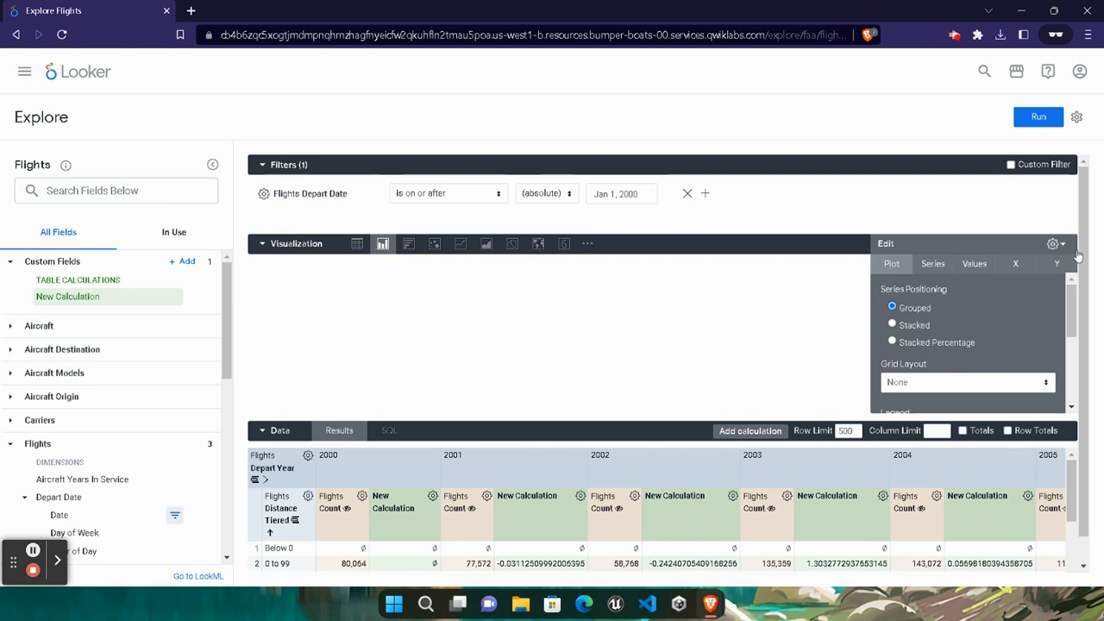
pyautogui.click(357, 245)
pyautogui.click(357, 245)
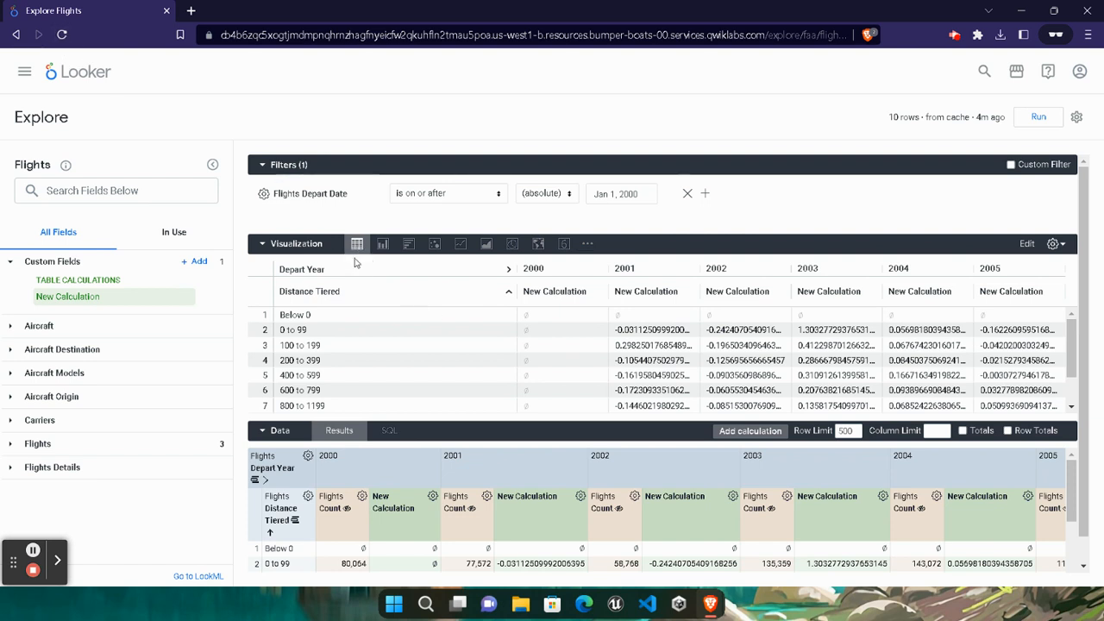
# Step: Enable conditional formatting for the table visualization and add another rule with the default options
pyautogui.click(1054, 244)
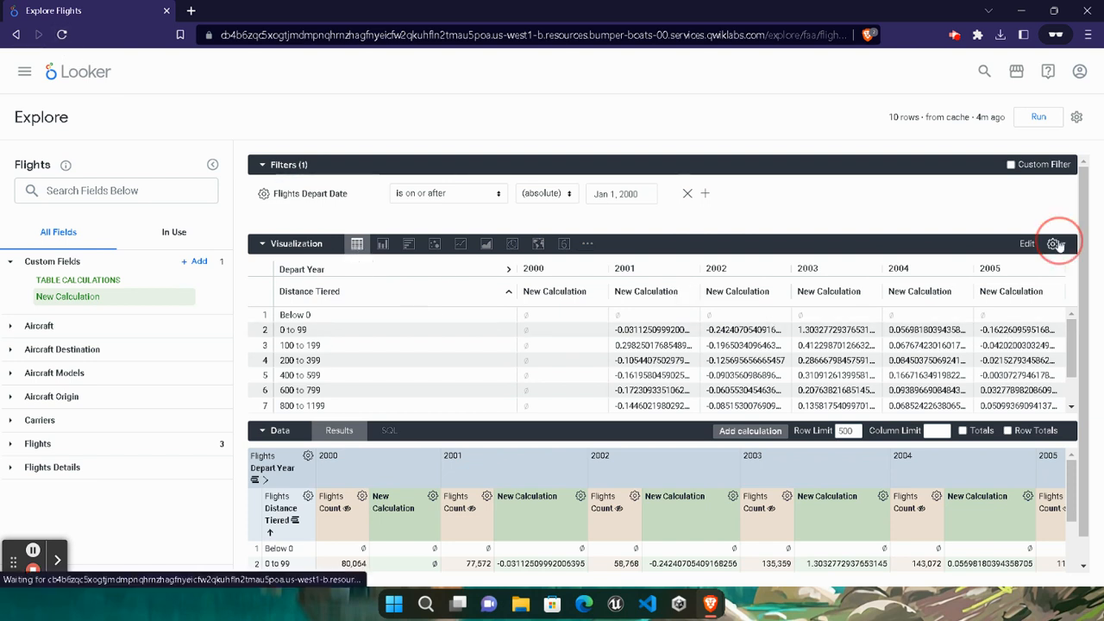
pyautogui.click(1044, 264)
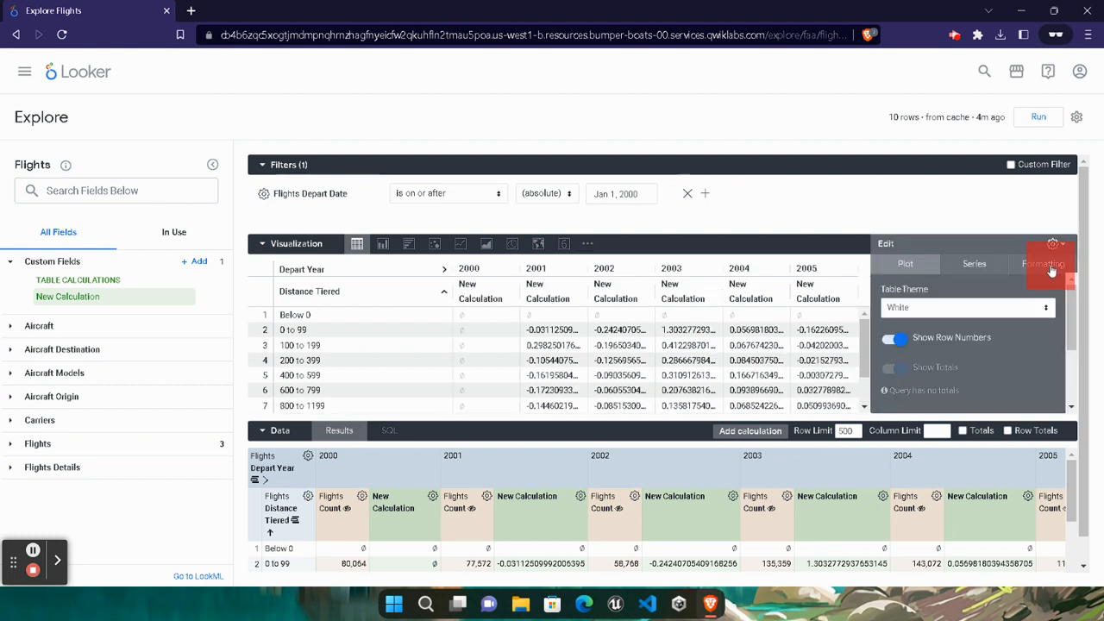
pyautogui.scroll(-2, 921, 362)
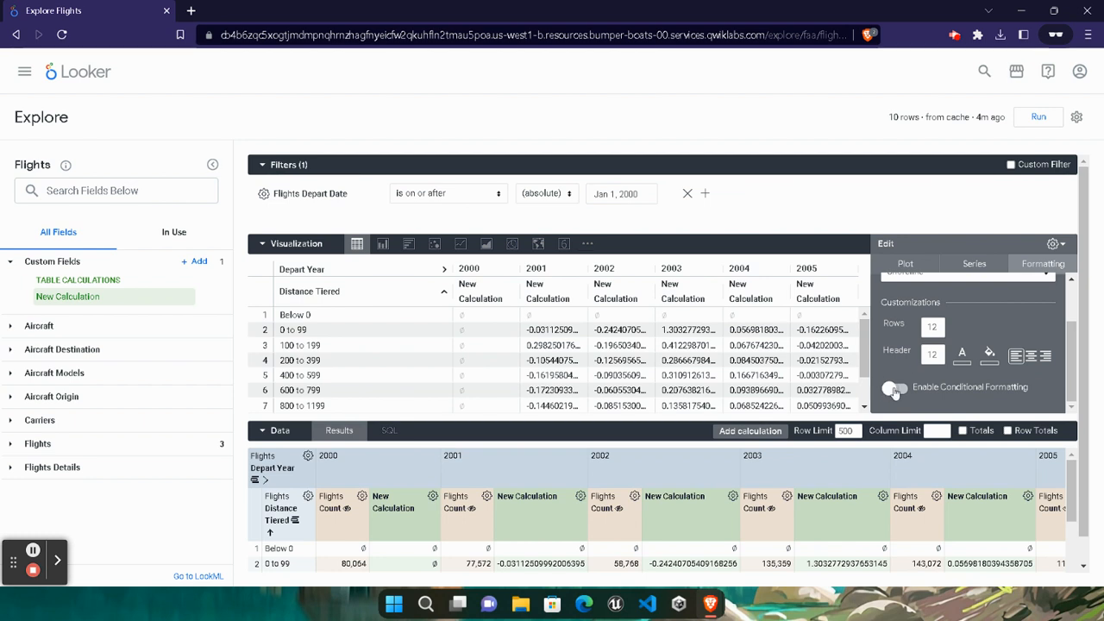
pyautogui.click(894, 390)
pyautogui.scroll(-3, 890, 388)
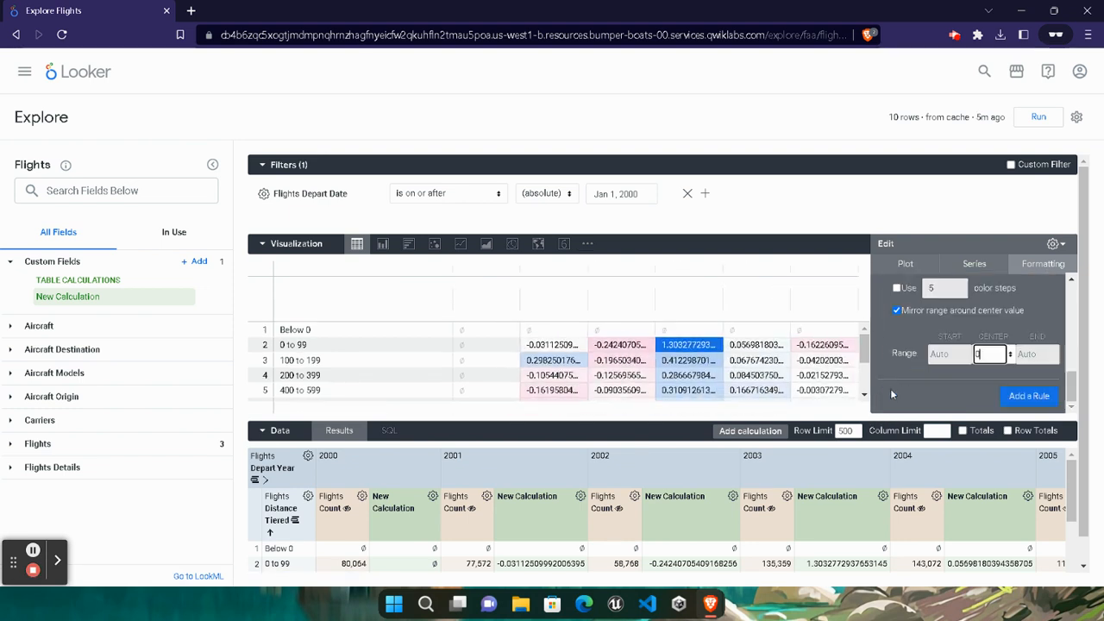
pyautogui.click(978, 353)
pyautogui.scroll(-1, 958, 353)
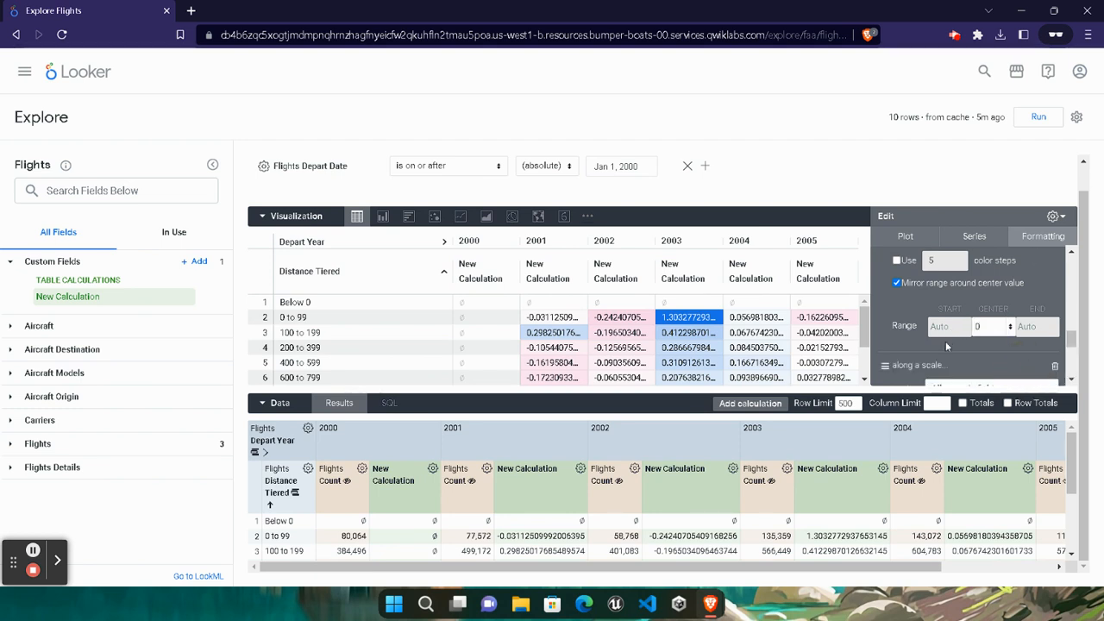
# Step: Start saving the query as a Look and copy the title for it from step 23 of the lab guide
pyautogui.click(1077, 119)
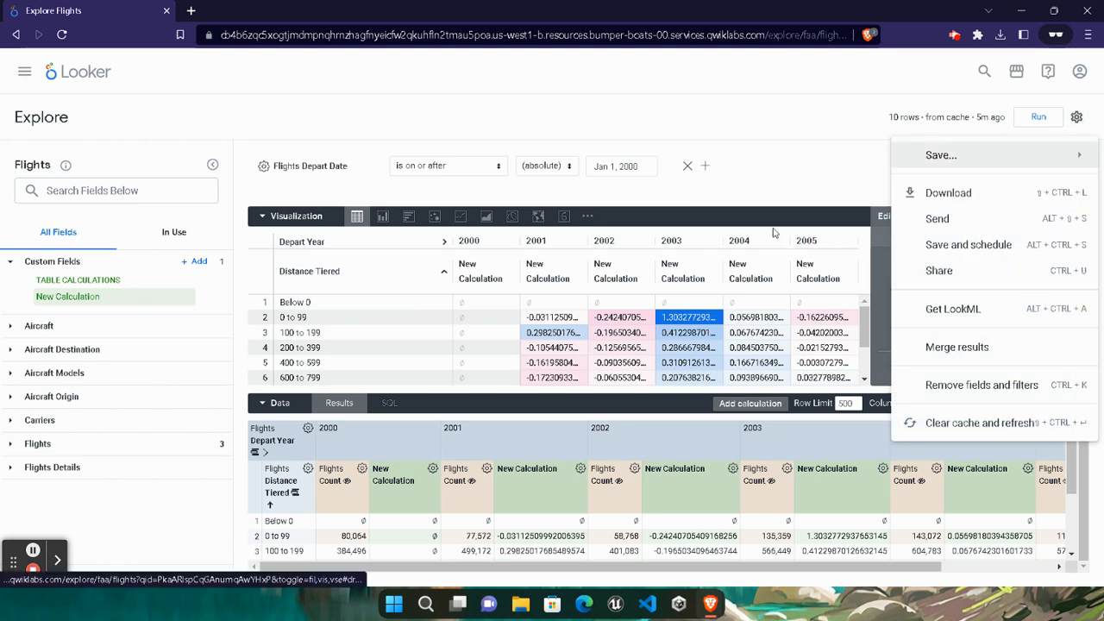
pyautogui.moveTo(925, 168)
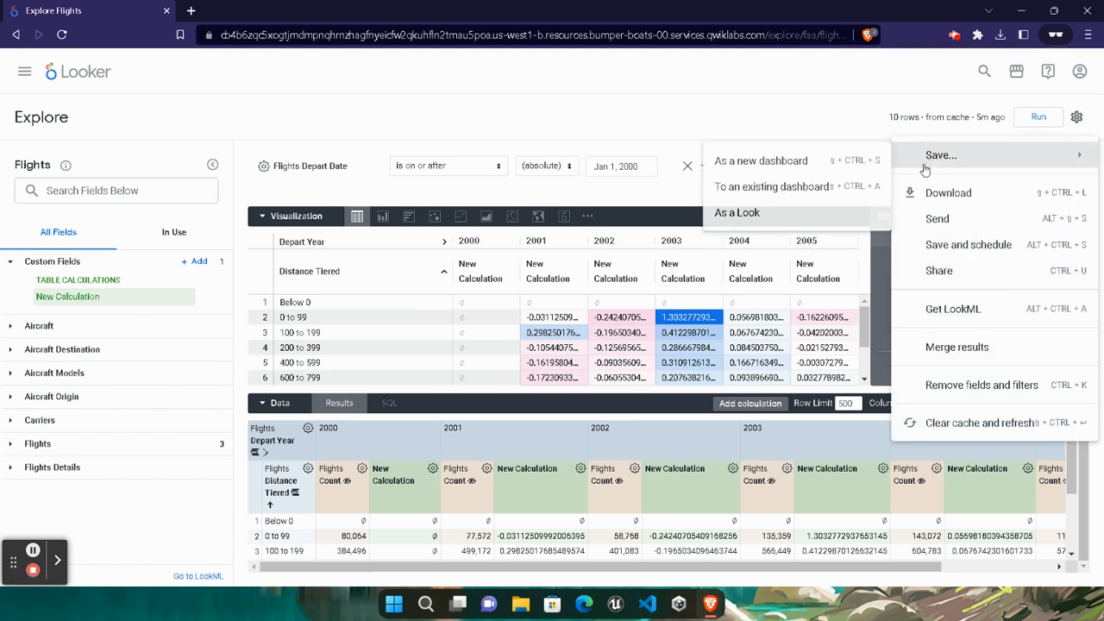
pyautogui.click(797, 212)
pyautogui.moveTo(709, 604)
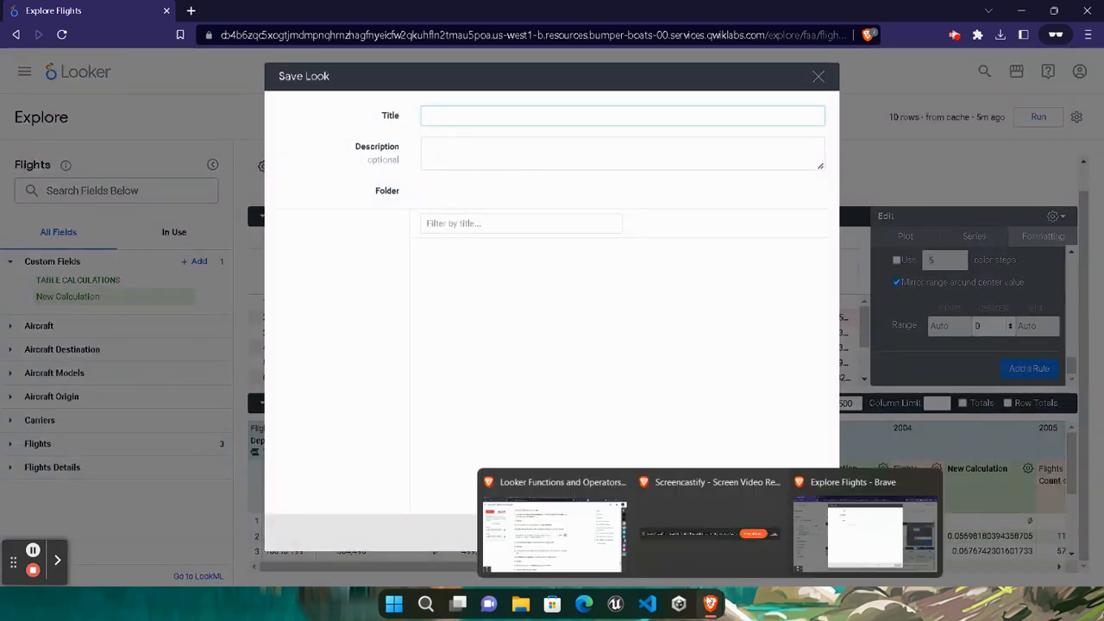
pyautogui.click(507, 485)
pyautogui.scroll(-5, 339, 399)
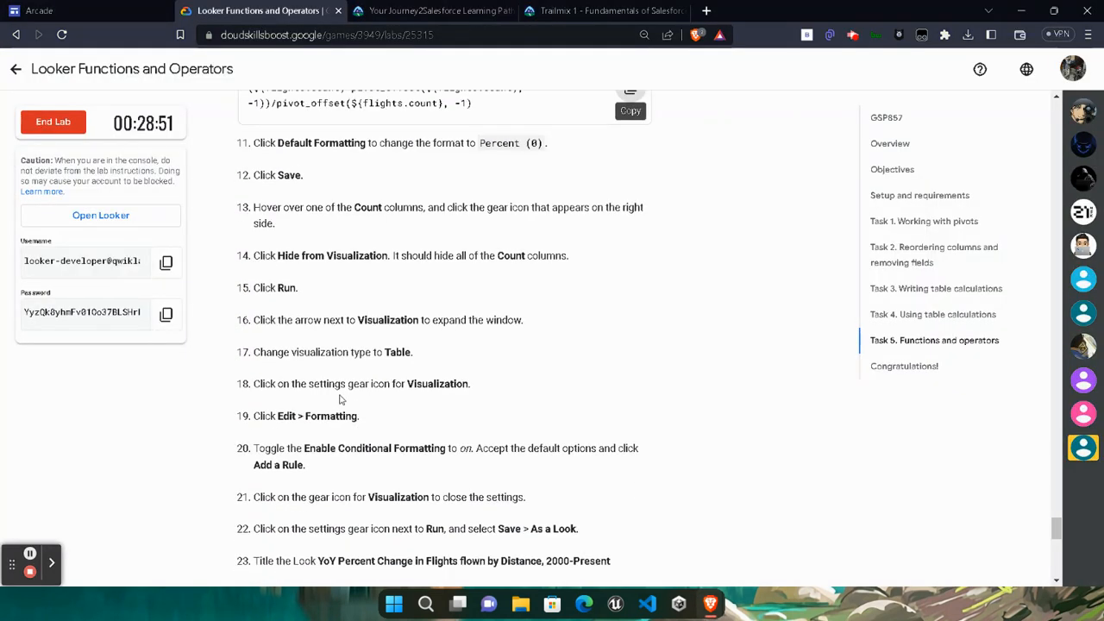
pyautogui.moveTo(319, 345); pyautogui.dragTo(612, 352)
pyautogui.hotkey('ctrl', 'c')
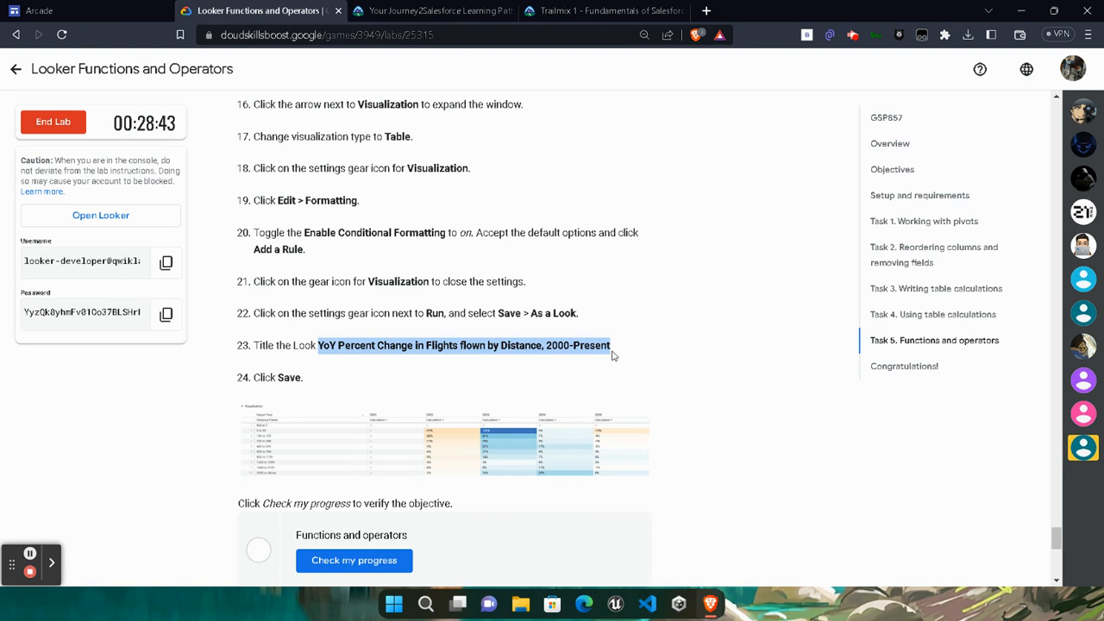
# Step: Title the Look "YoY Percent Change in Flights flown by Distance, 2000-Present" in Looker and save it in the preselected folder
pyautogui.click(715, 599)
pyautogui.click(849, 535)
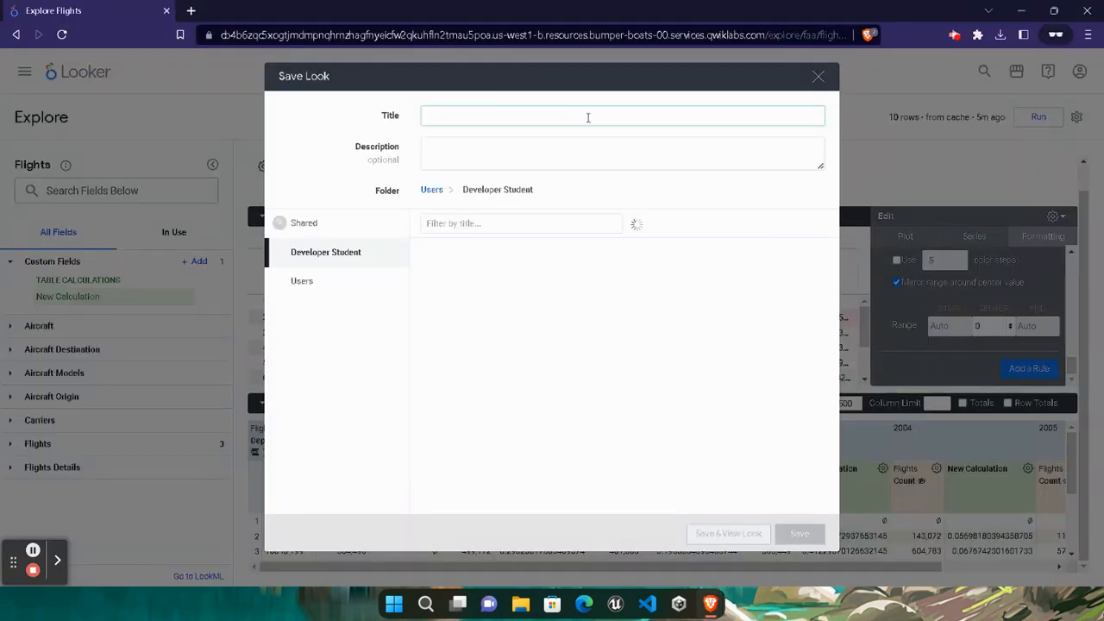
pyautogui.hotkey('ctrl', 'v')
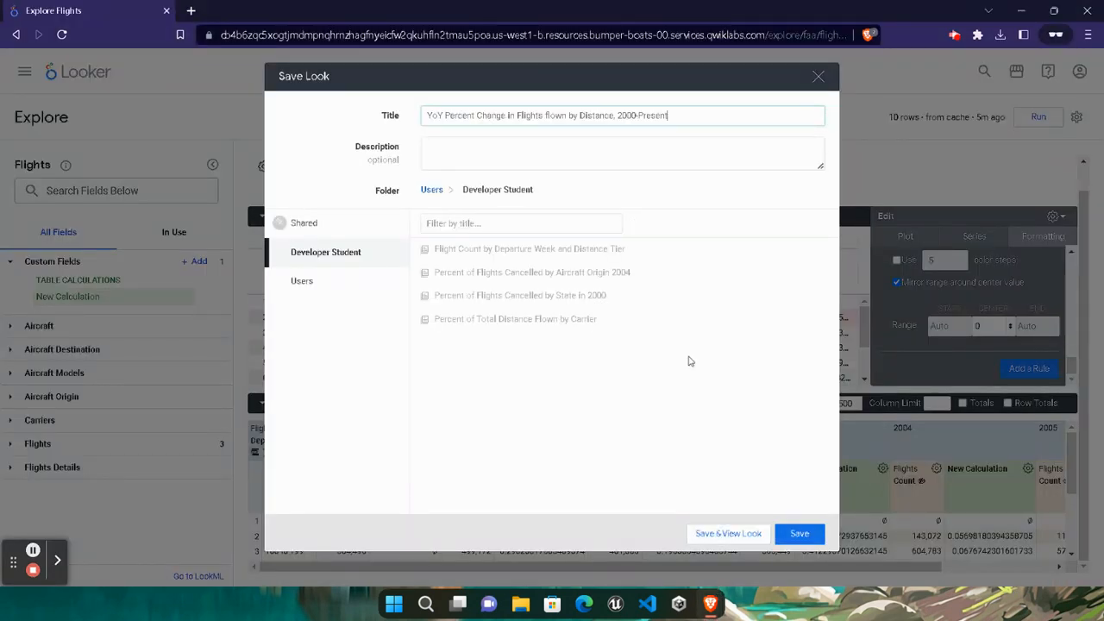
pyautogui.click(799, 534)
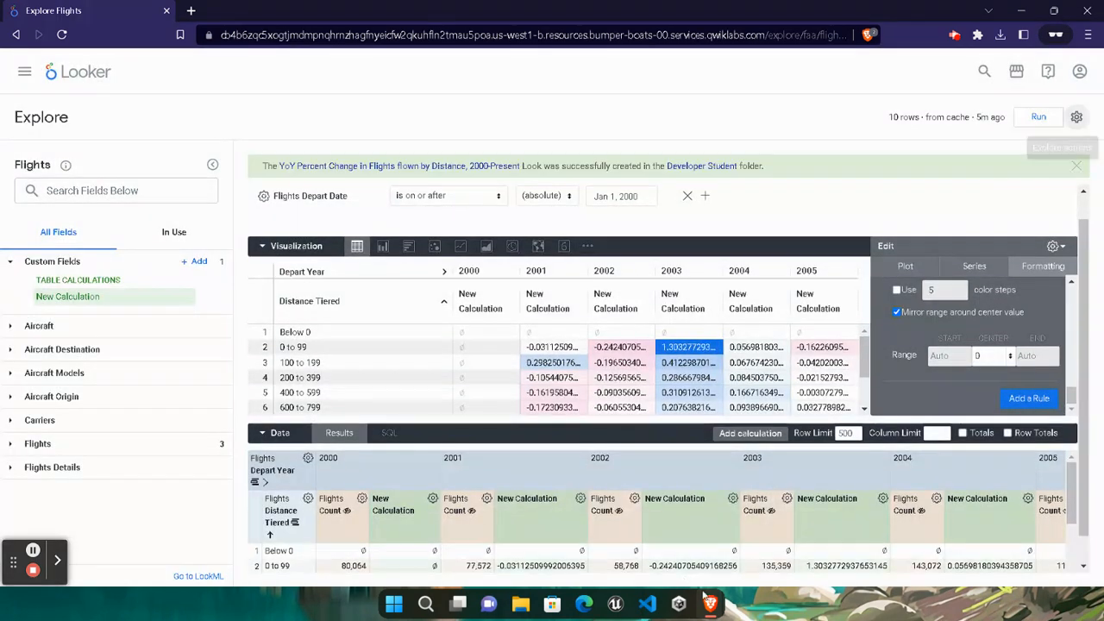
# Step: Switch to the lab guide in the other browser window and check the progress of the Functions and operators objective
pyautogui.moveTo(710, 604)
pyautogui.click(544, 527)
pyautogui.scroll(-3, 401, 440)
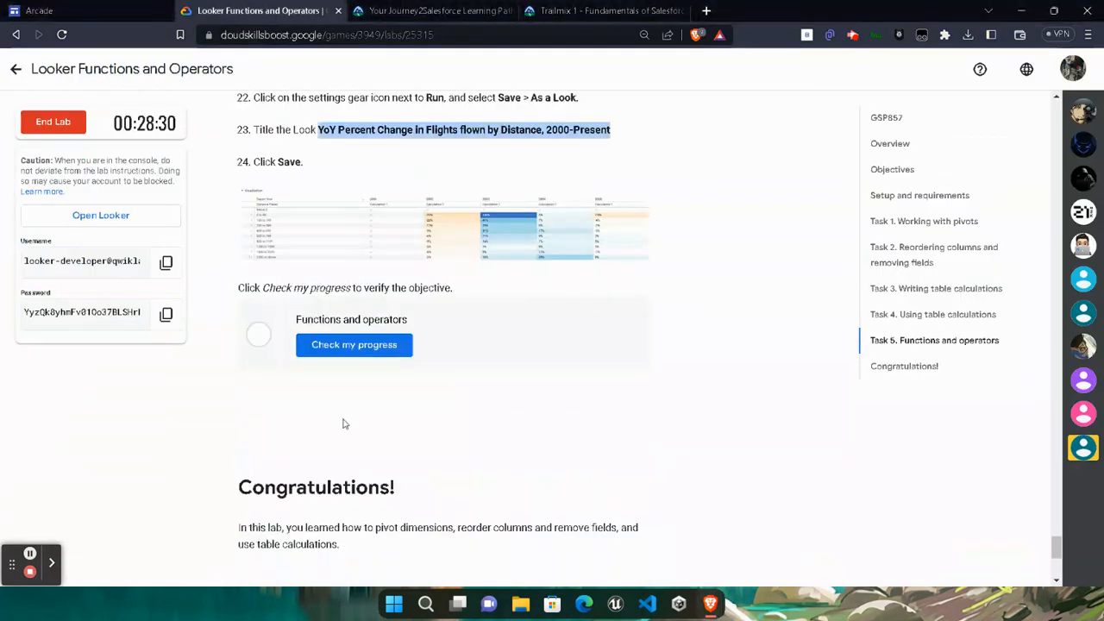
pyautogui.click(365, 344)
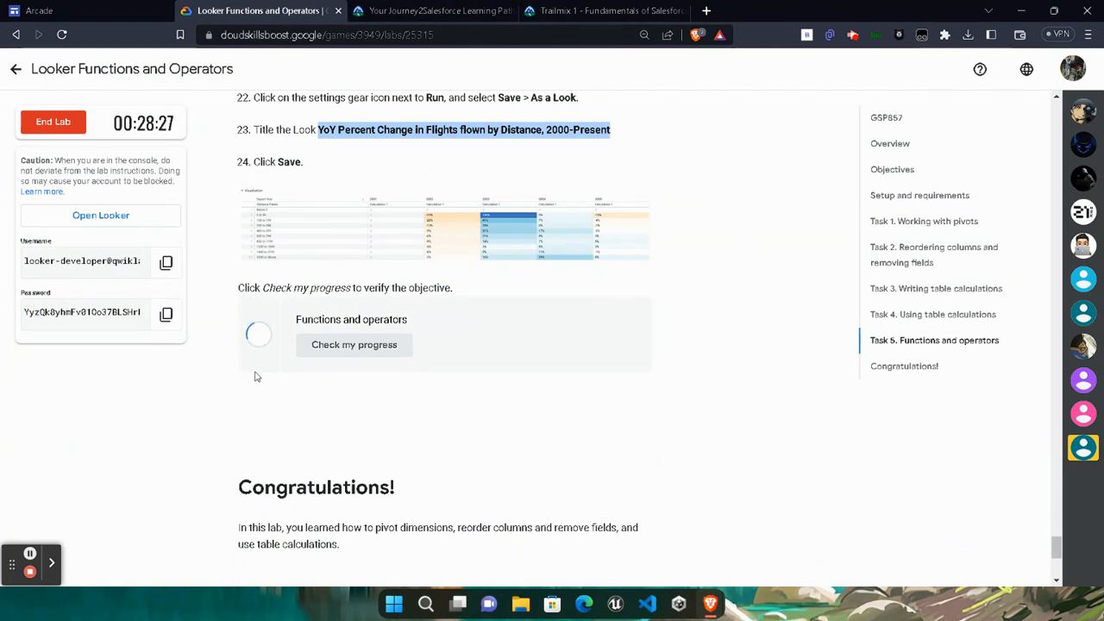
pyautogui.moveTo(277, 366); pyautogui.dragTo(168, 431)
pyautogui.click(457, 432)
pyautogui.scroll(-2, 423, 401)
pyautogui.click(167, 430)
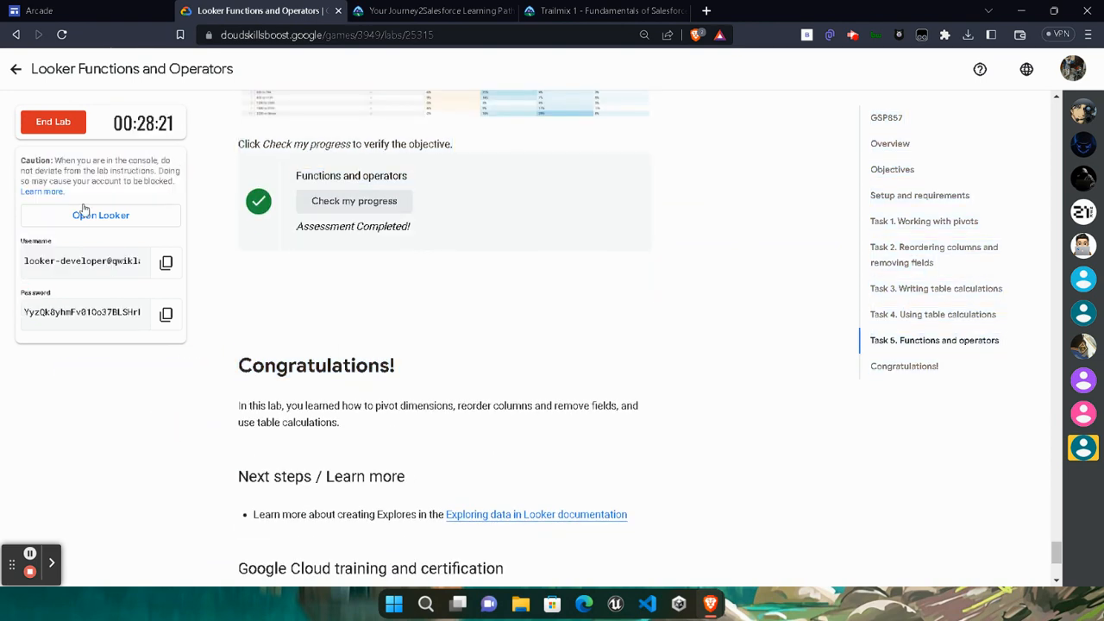
# Step: End the Looker Functions and Operators lab and submit a five-star satisfaction rating without comments
pyautogui.click(53, 122)
pyautogui.click(686, 363)
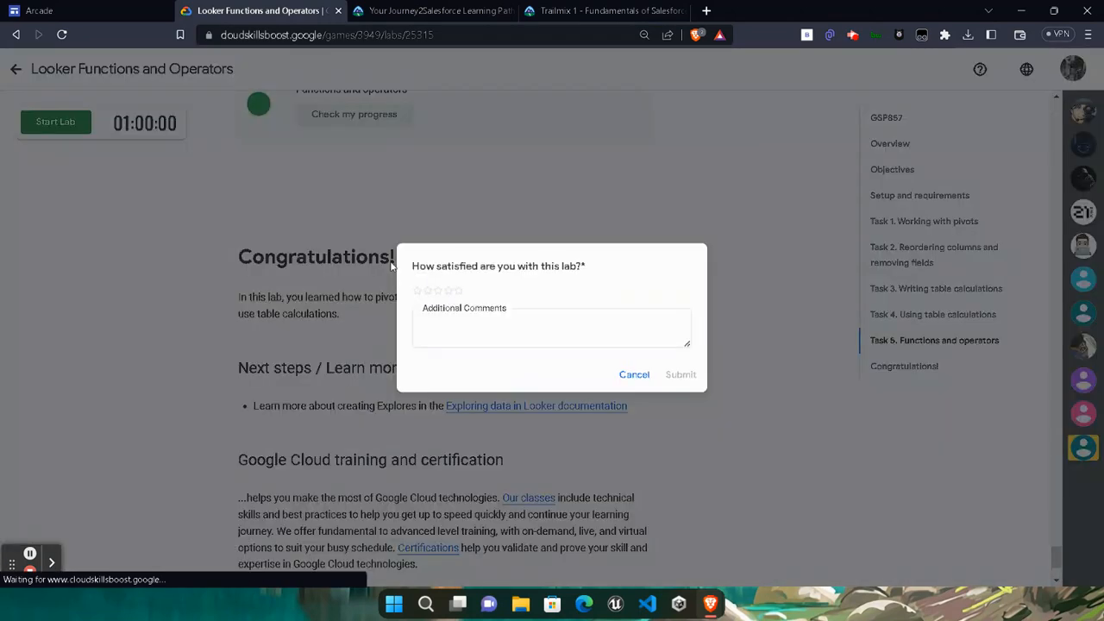
pyautogui.click(458, 290)
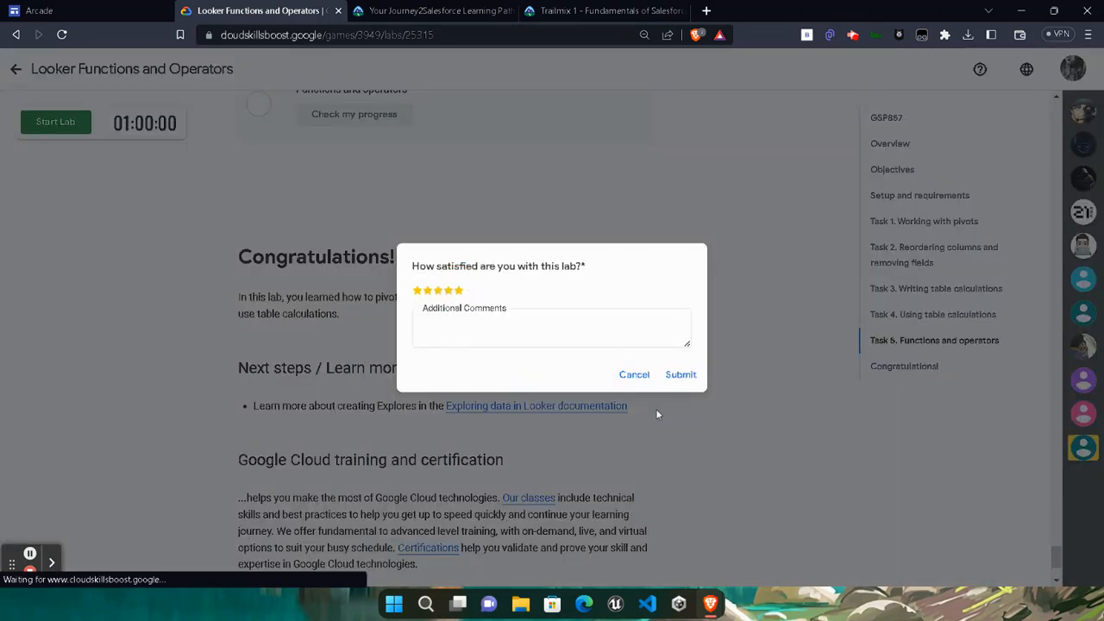
pyautogui.click(681, 374)
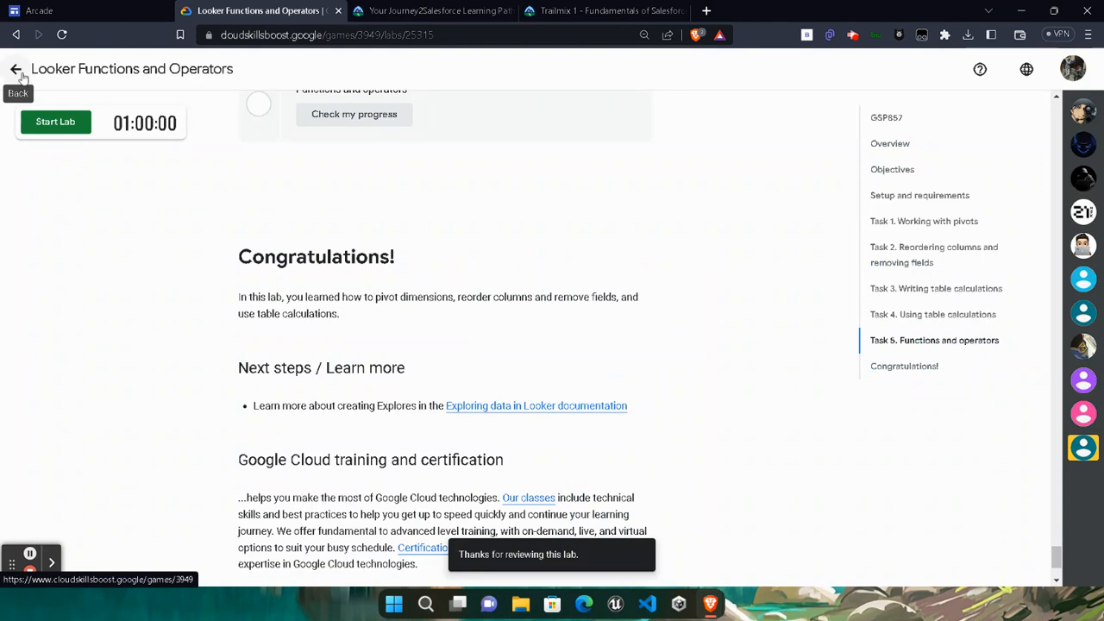
# Step: Return to the Level 2 game page and expand its Exploring Data with Looker section to show the labs
pyautogui.click(19, 75)
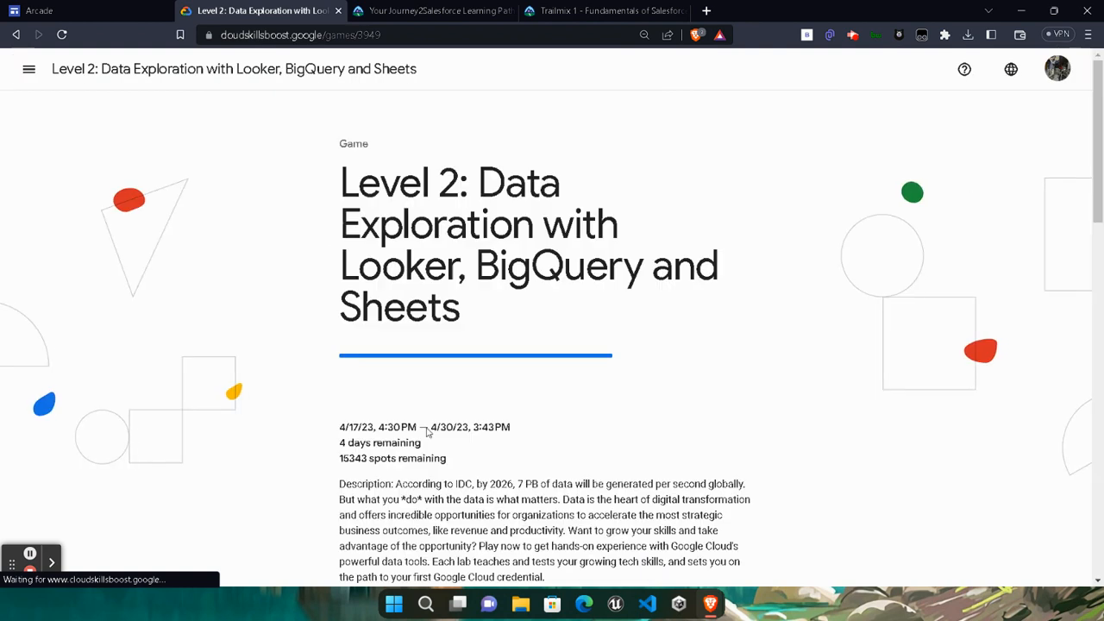
pyautogui.scroll(-6, 554, 437)
pyautogui.scroll(-4, 569, 421)
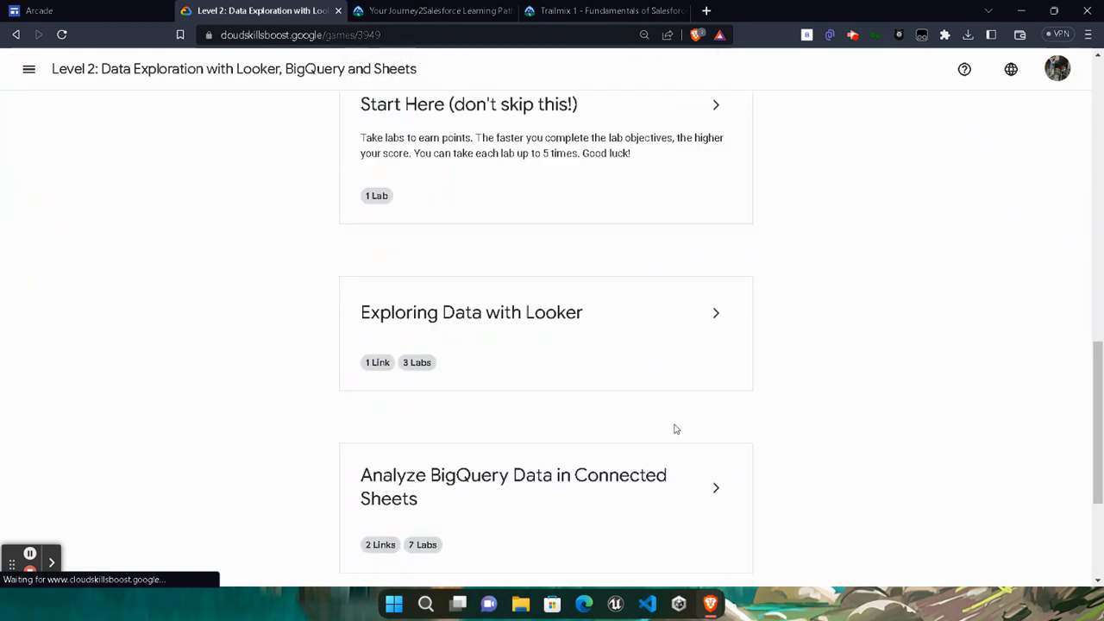
pyautogui.click(719, 314)
pyautogui.scroll(-1, 444, 470)
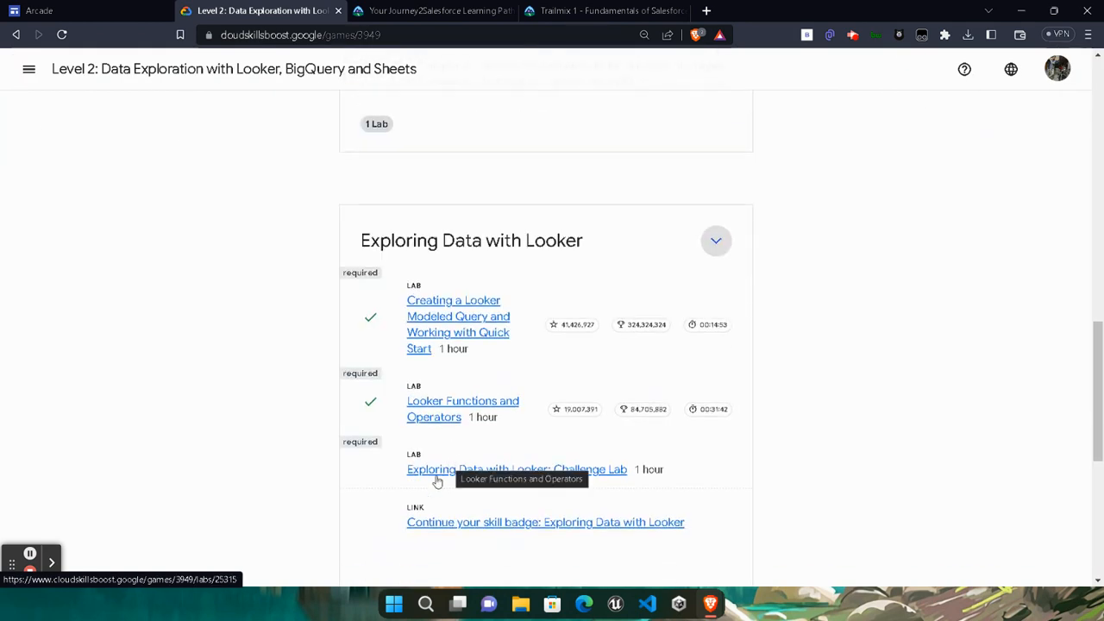